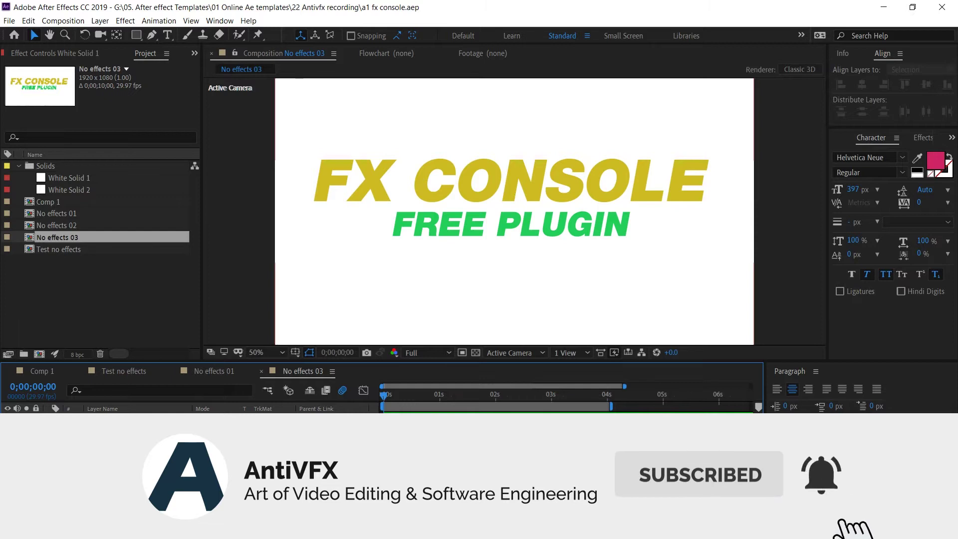
# Find Fractal Noise by searching the effects list for "frac" and apply it to the White Solid 1 layer
pyautogui.click(923, 137)
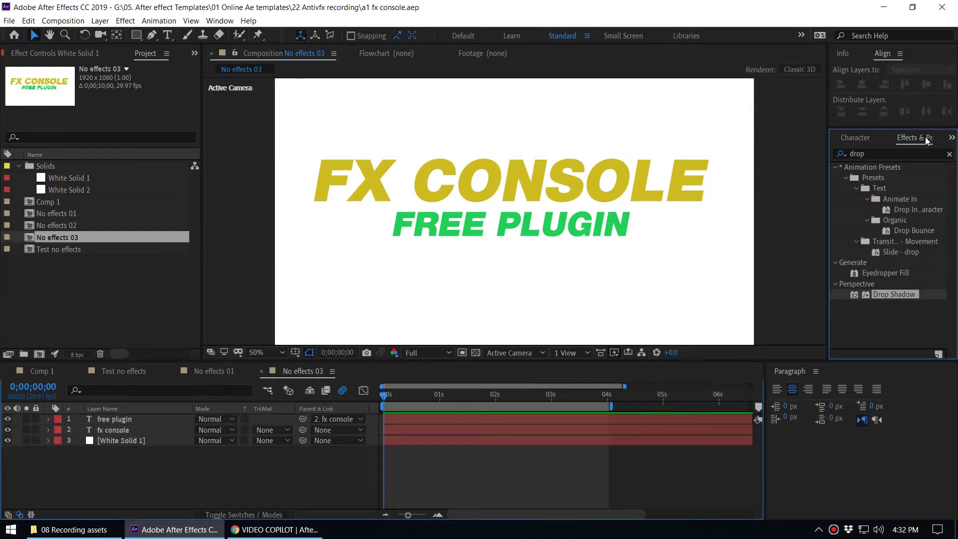
pyautogui.click(887, 154)
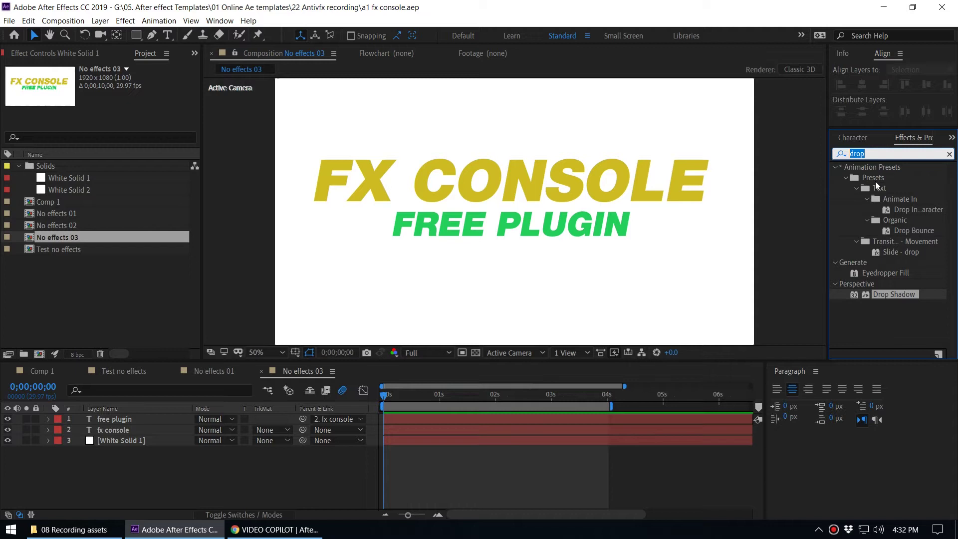
pyautogui.press('BackSpace')
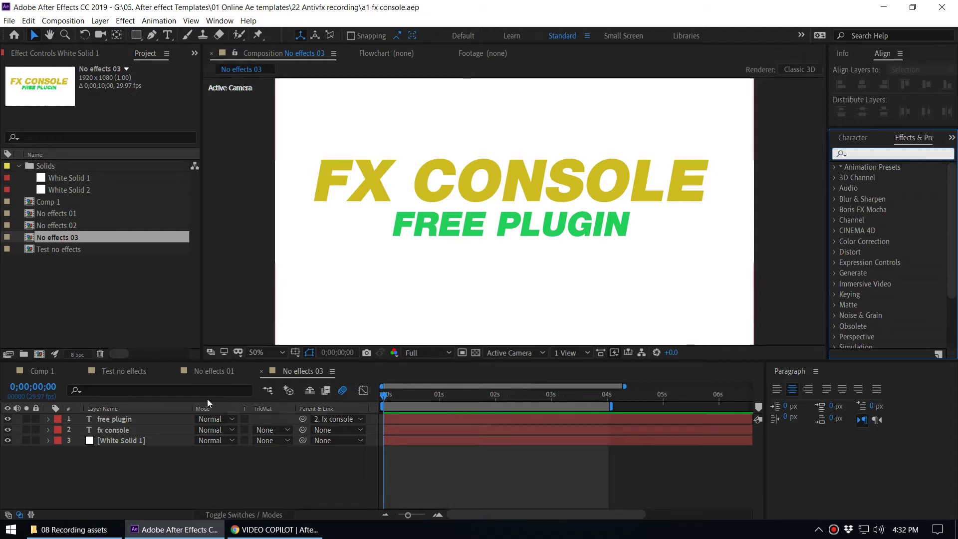
pyautogui.click(125, 440)
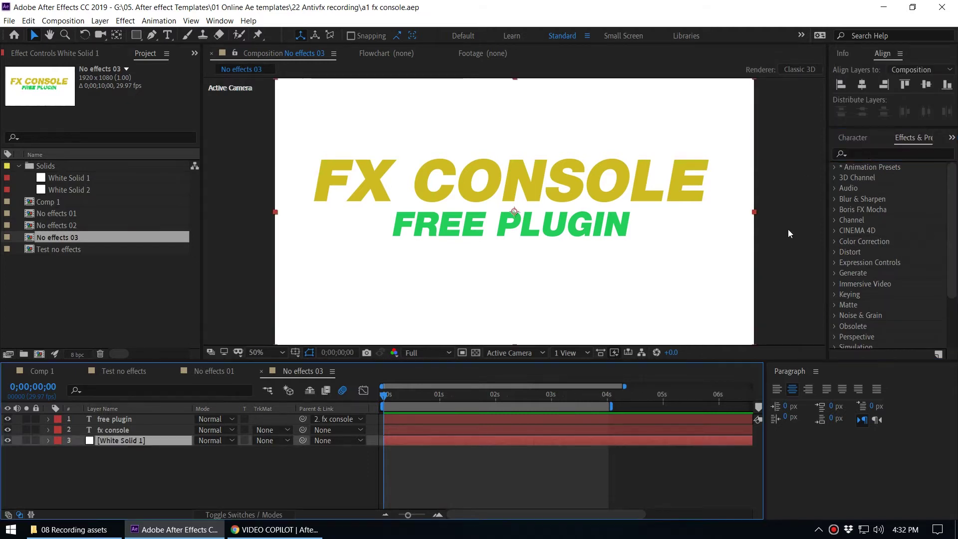
pyautogui.click(869, 154)
pyautogui.write('fra')
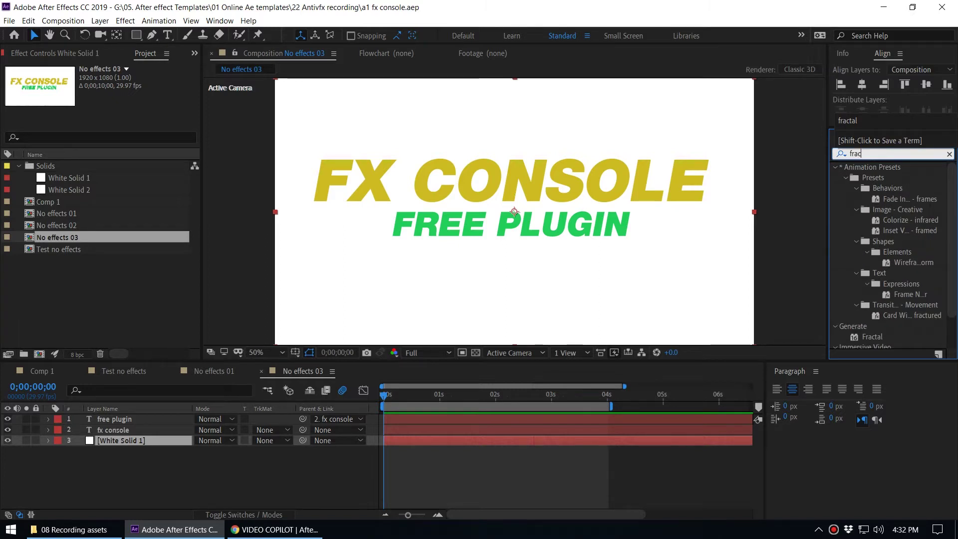
pyautogui.write('c')
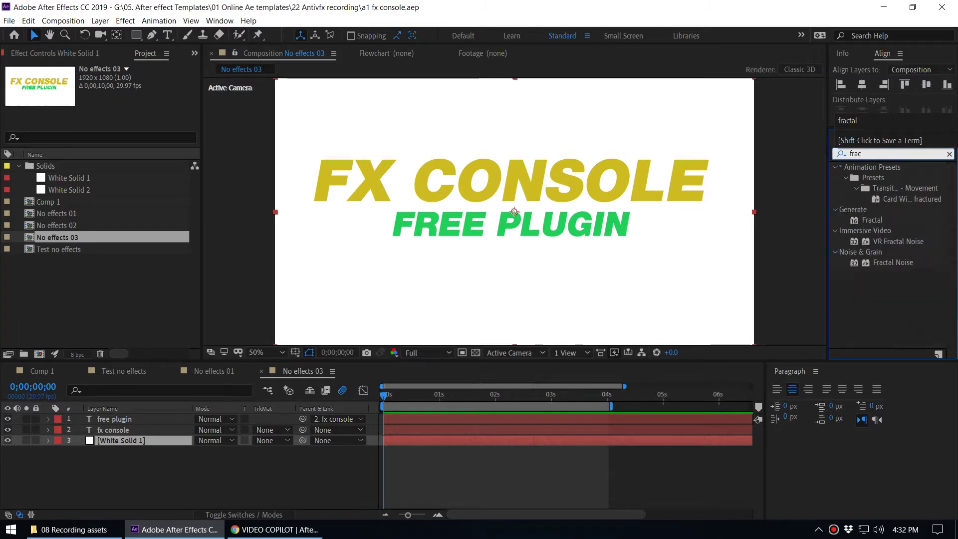
pyautogui.doubleClick(857, 264)
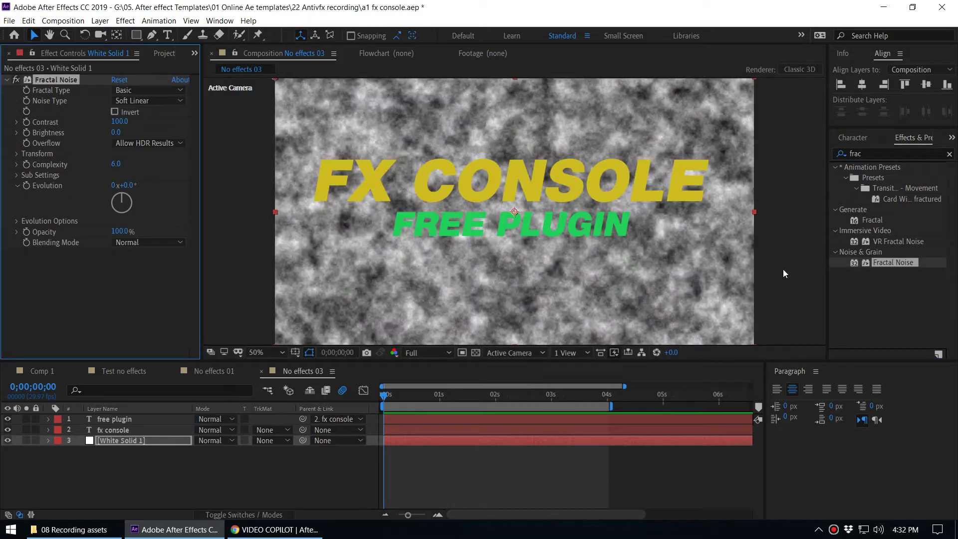
# Delete the Fractal Noise effect from the White Solid 1 layer
pyautogui.click(152, 441)
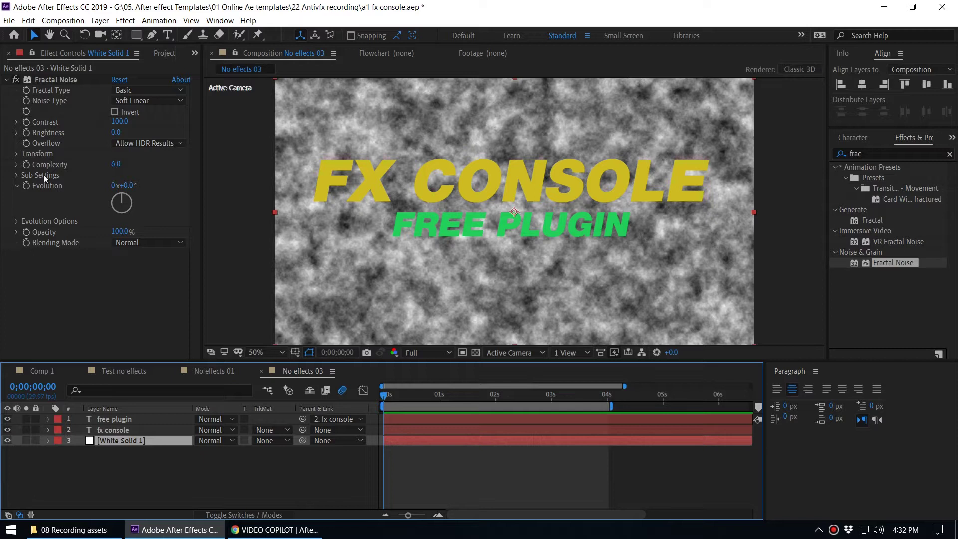
pyautogui.click(54, 81)
pyautogui.press('Delete')
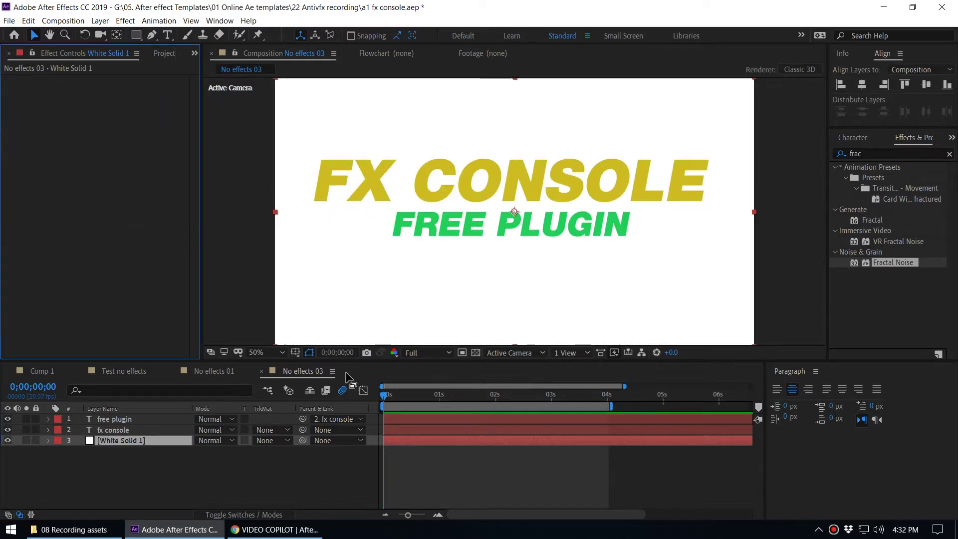
# View the FX Console entry on the Video Copilot products page in Chrome and return to After Effects
pyautogui.click(275, 530)
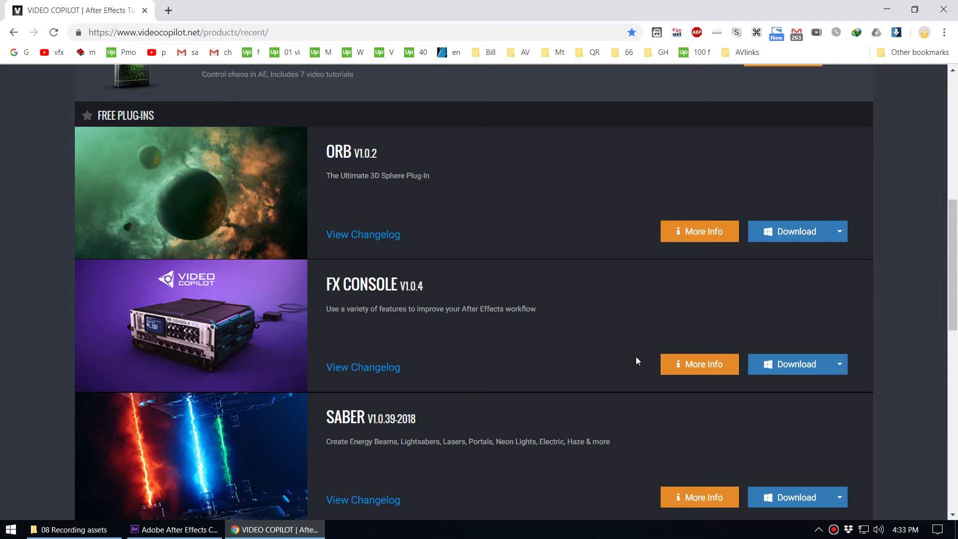
pyautogui.click(169, 529)
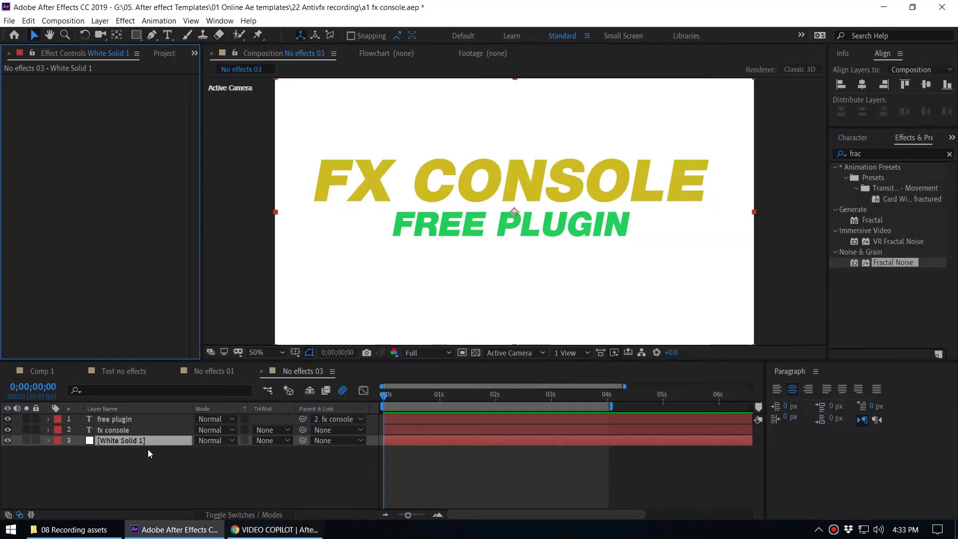
# Apply Fractal Noise to the White Solid 1 layer through FX Console by searching for "fra"
pyautogui.click(143, 439)
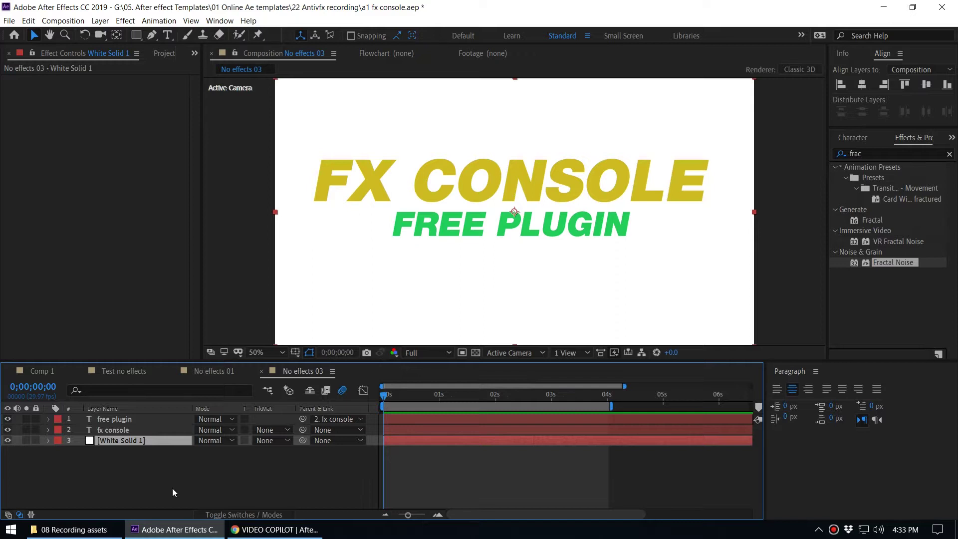
pyautogui.hotkey('ctrl', 'space')
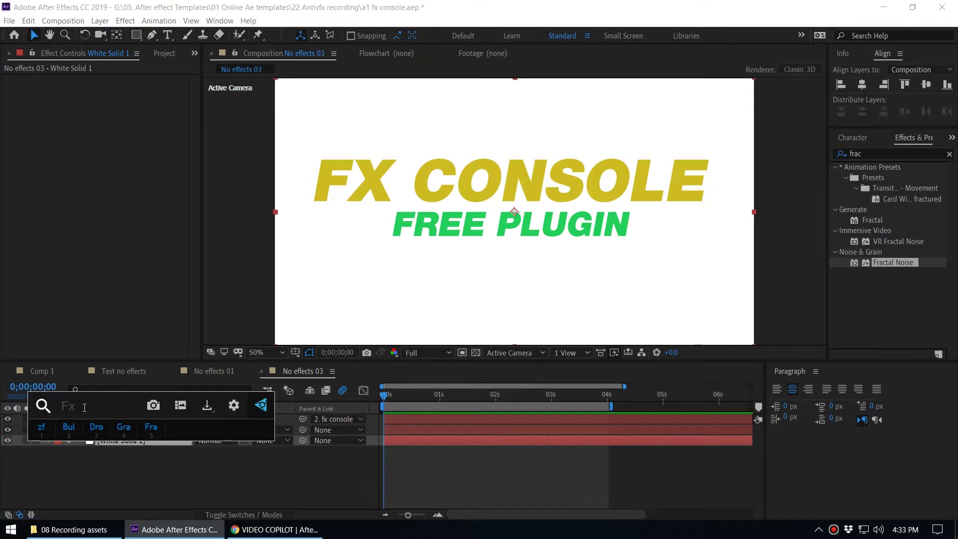
pyautogui.write('fra')
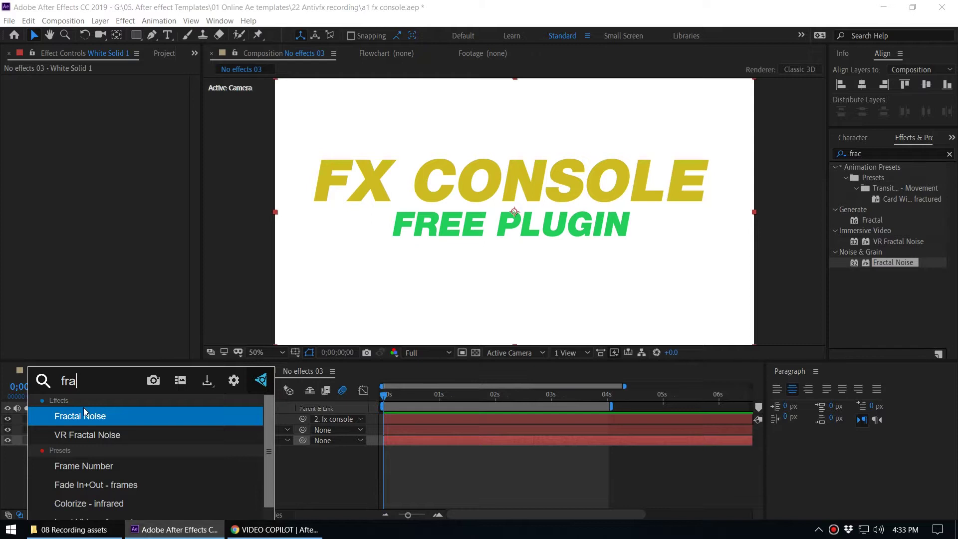
pyautogui.click(83, 408)
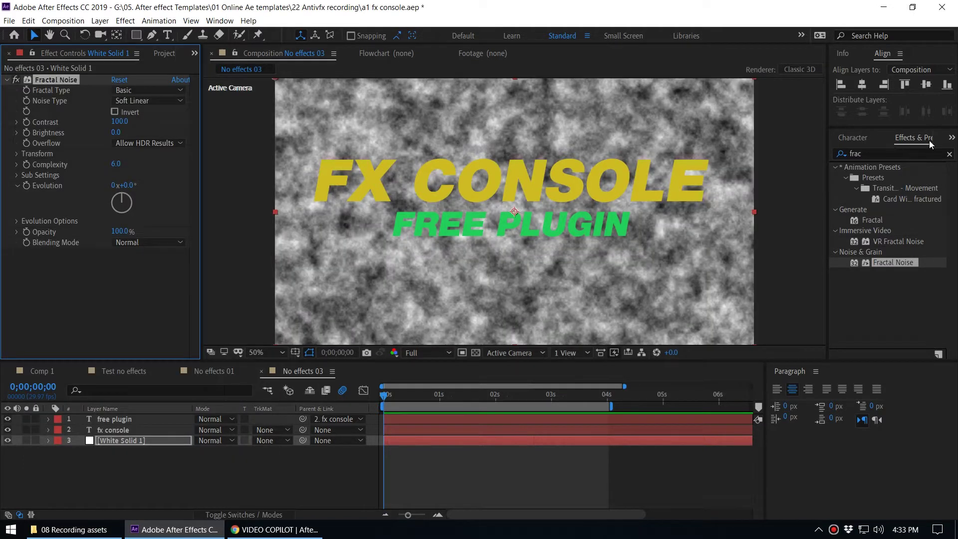
# Remove the Fractal Noise effect from White Solid 1 again
pyautogui.click(142, 442)
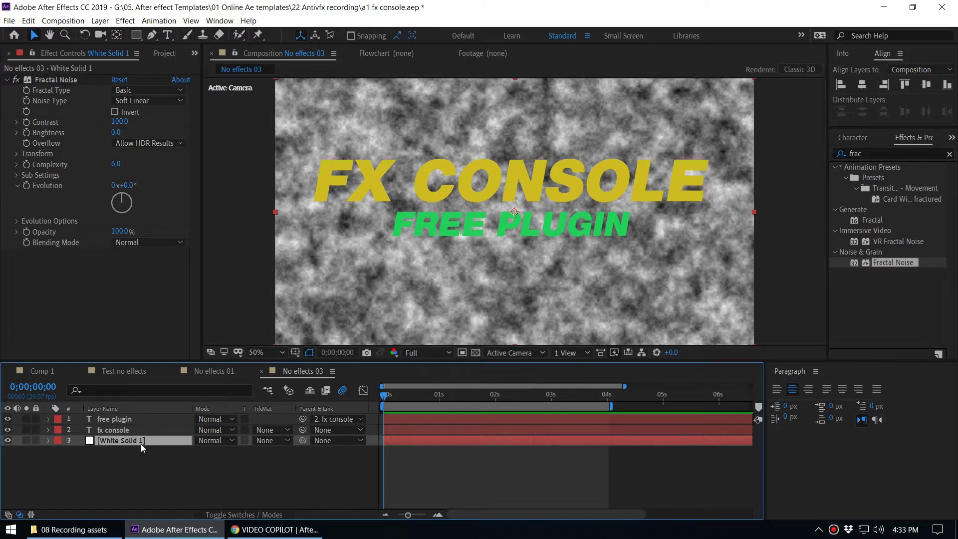
pyautogui.click(51, 79)
pyautogui.press('Delete')
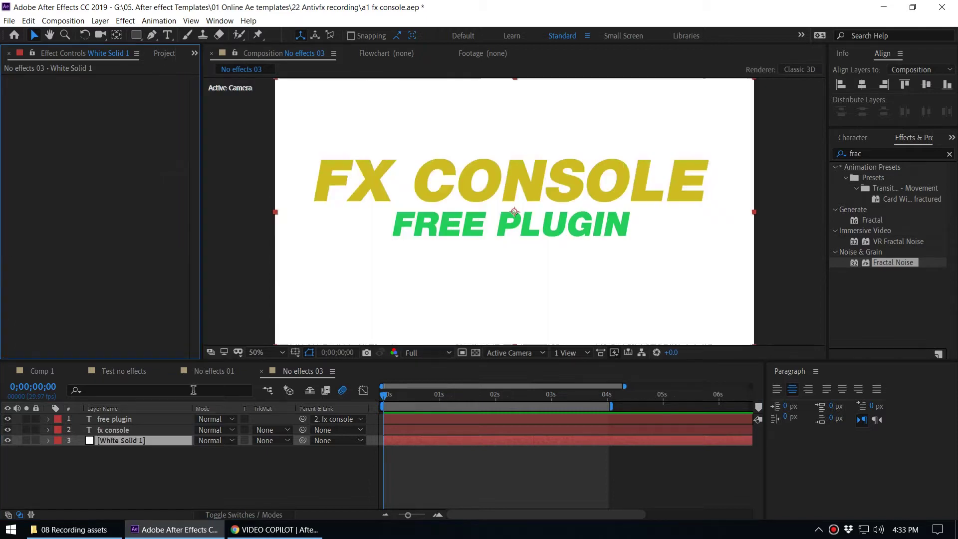
# Open the FX Console settings with no layer selected, review the shortcuts, blacklist and favorites, and close them, leaving White Solid 1 selected
pyautogui.click(185, 465)
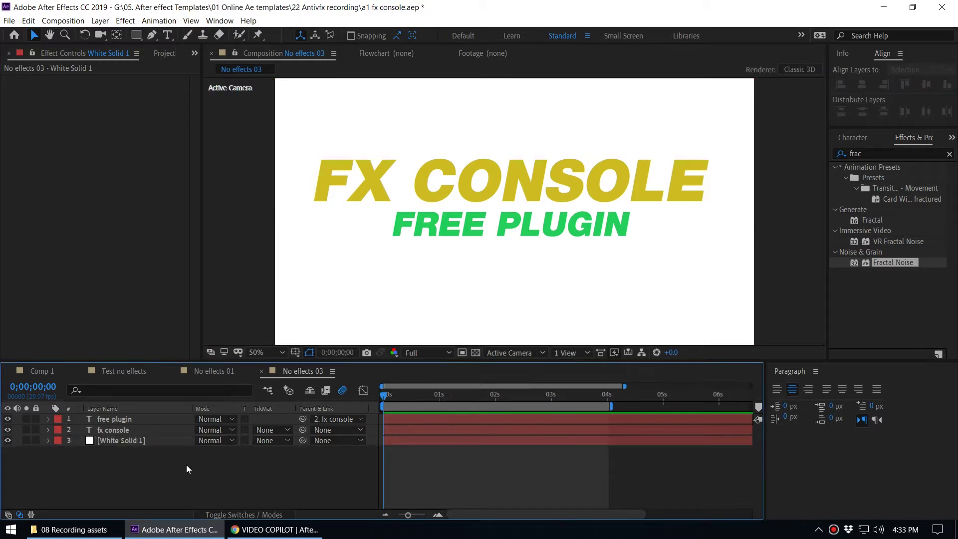
pyautogui.hotkey('ctrl', 'space')
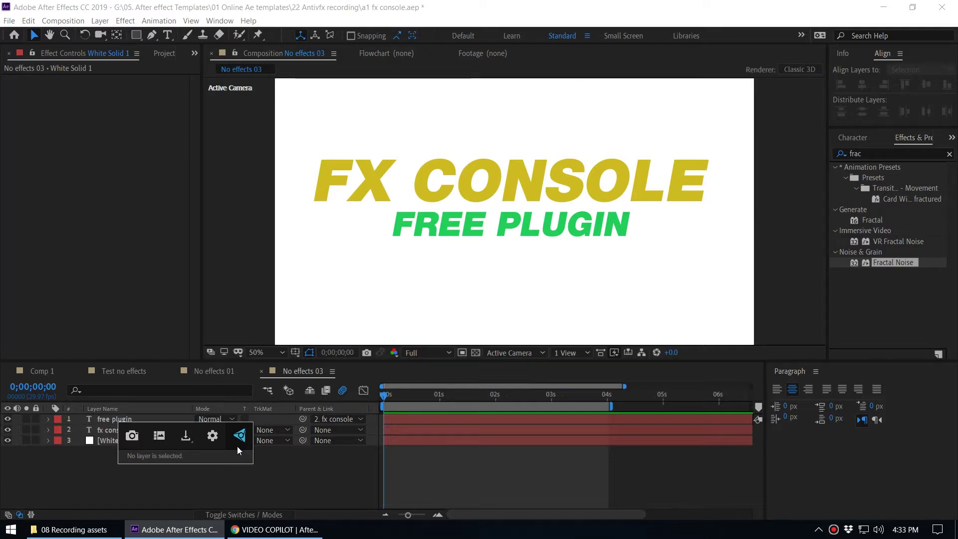
pyautogui.click(213, 437)
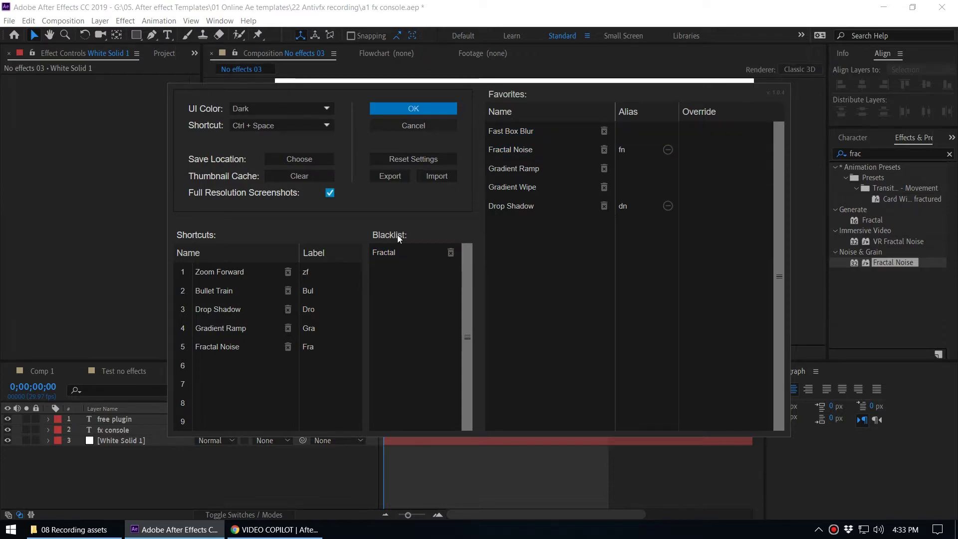
pyautogui.click(414, 110)
pyautogui.click(131, 441)
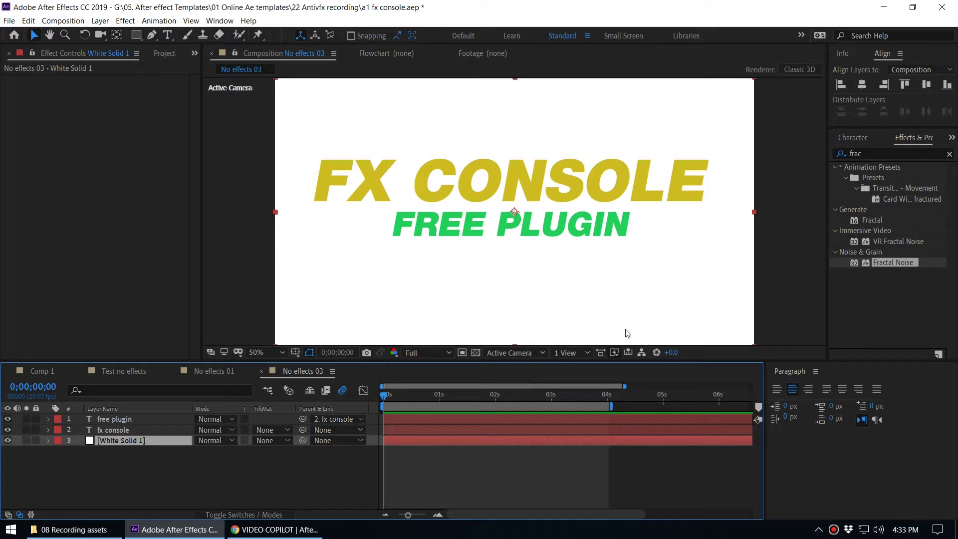
# Check the Windows and Mac download options for FX Console on the Video Copilot page in Chrome
pyautogui.click(274, 529)
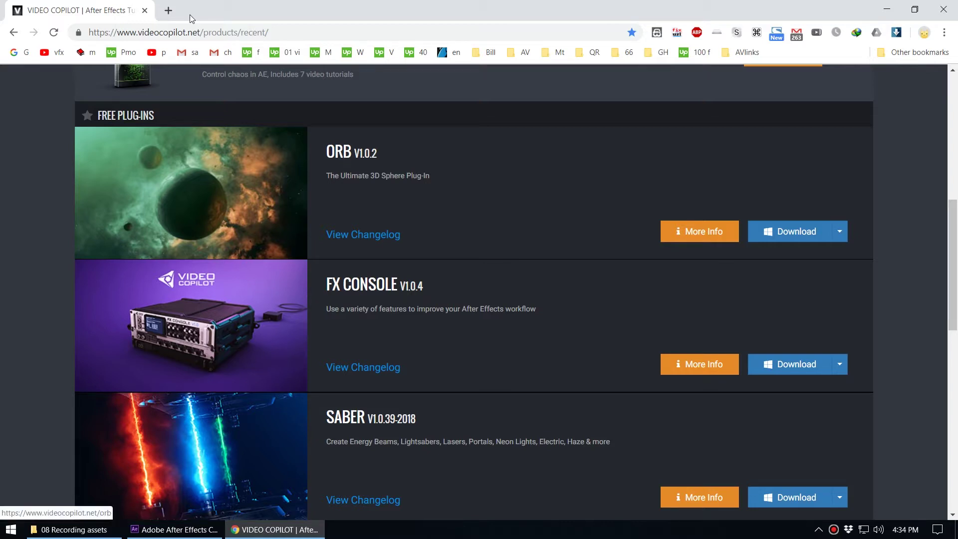
pyautogui.click(842, 371)
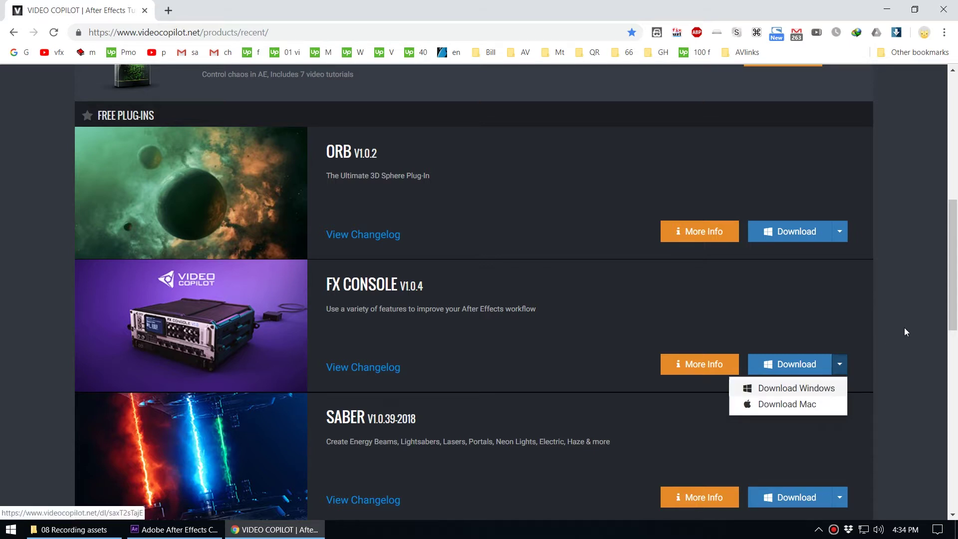
pyautogui.click(841, 361)
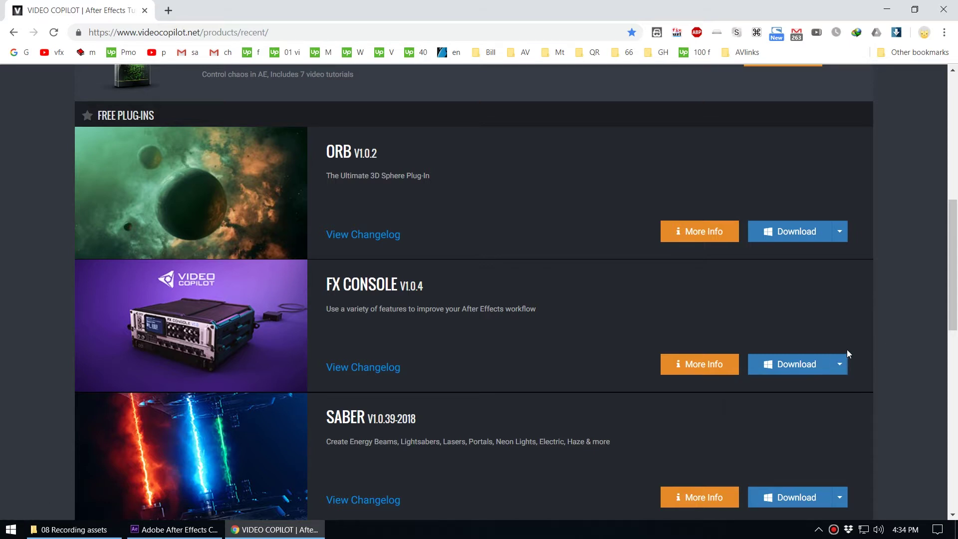
# Launch the FX Console 1.0.4 Installer from the 08 Recording assets folder and exit it without installing
pyautogui.click(85, 530)
pyautogui.click(242, 86)
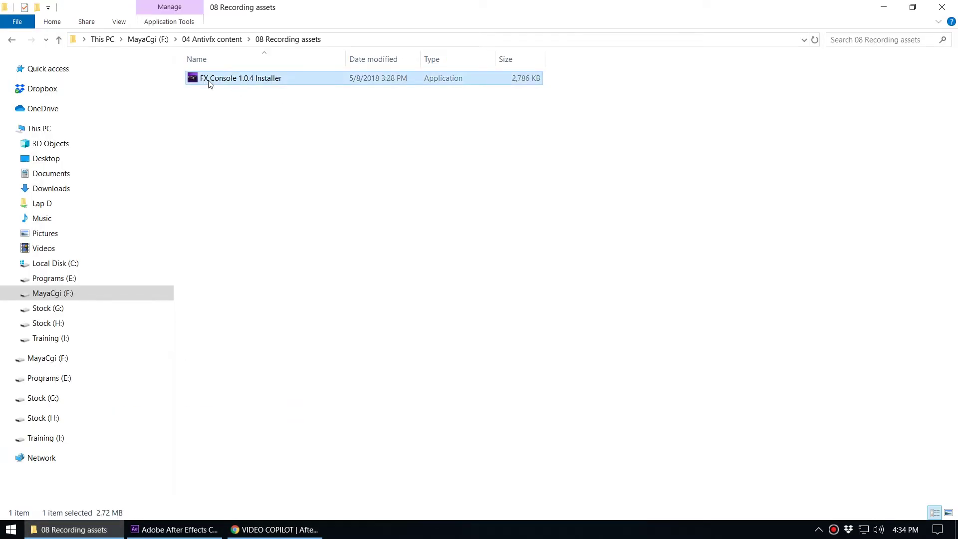
pyautogui.press('Return')
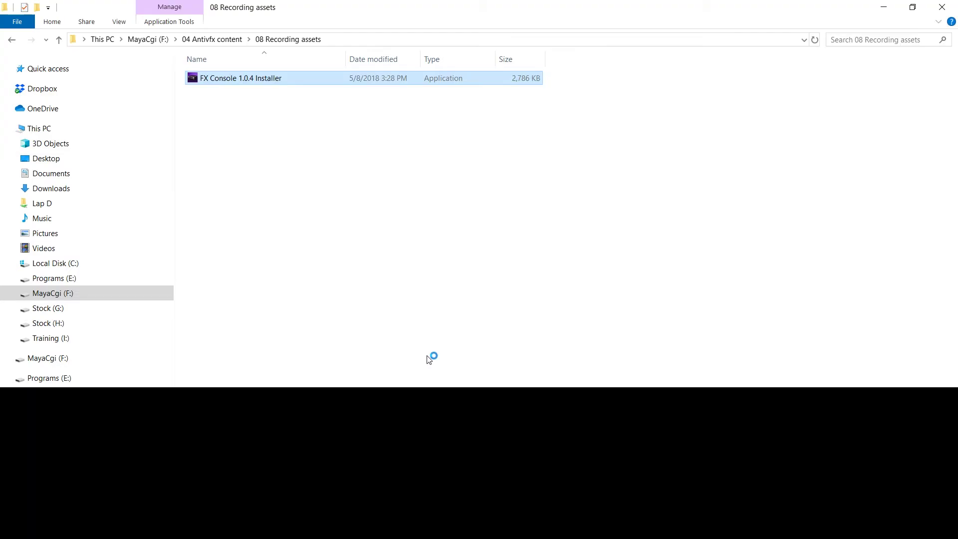
pyautogui.moveTo(464, 178); pyautogui.dragTo(397, 207)
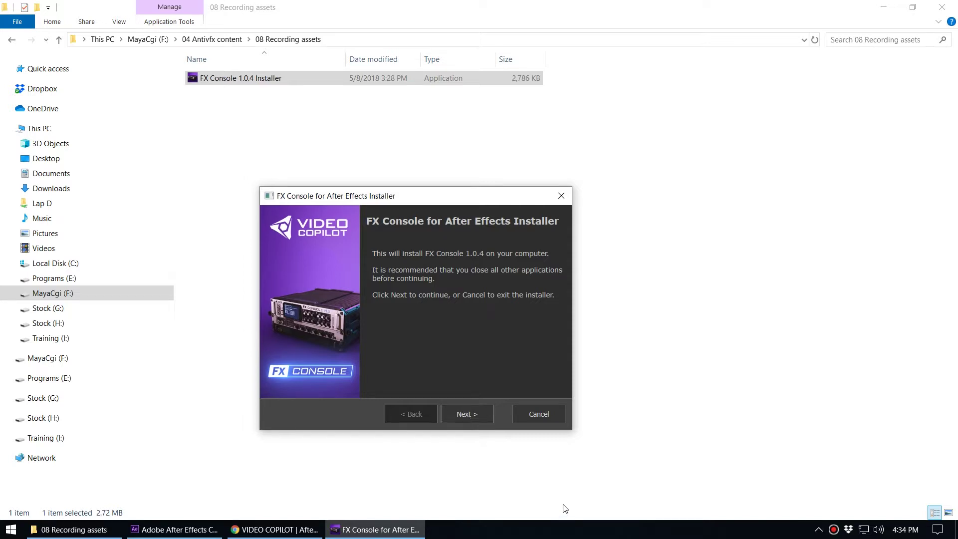
pyautogui.click(540, 414)
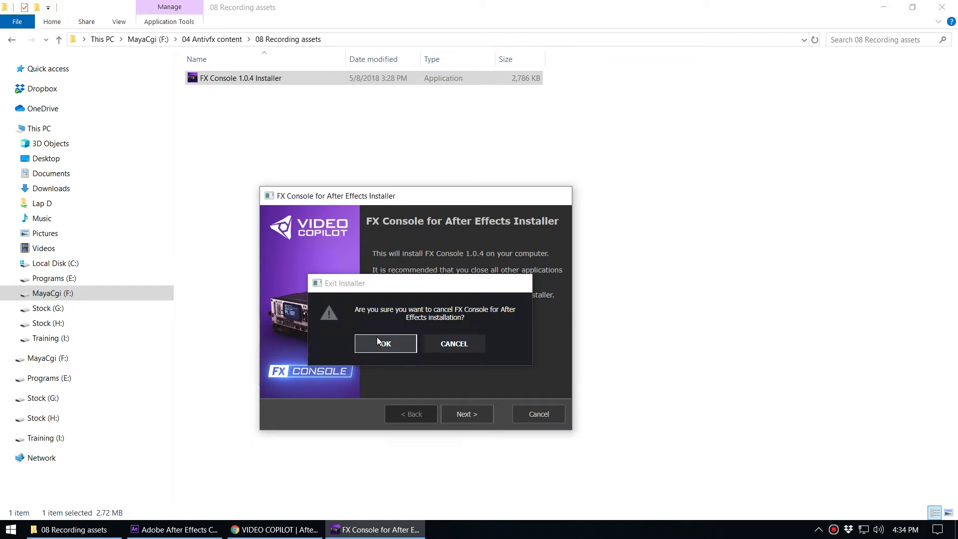
pyautogui.click(378, 339)
# Switch back to After Effects, view the FX Console tools with no layer selected, and dismiss the console
pyautogui.click(175, 531)
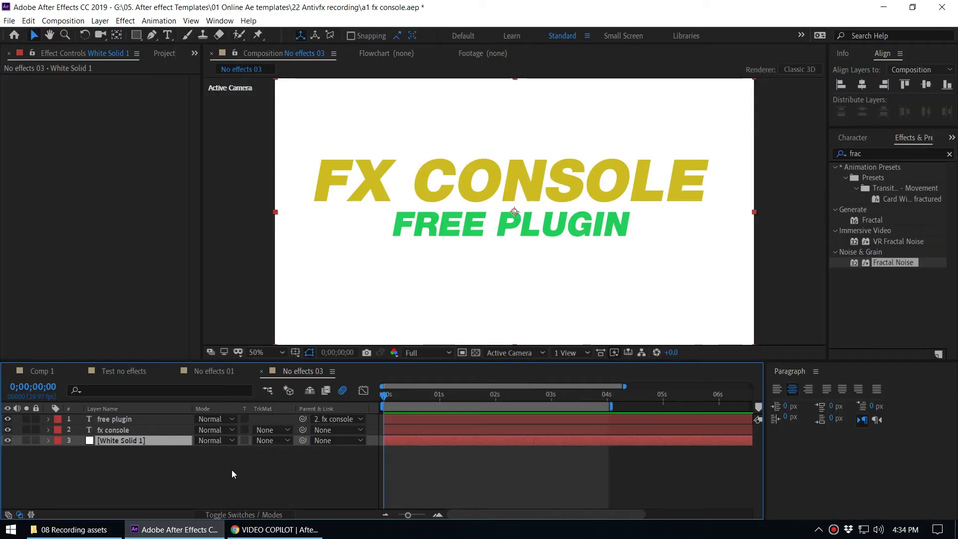
pyautogui.click(130, 469)
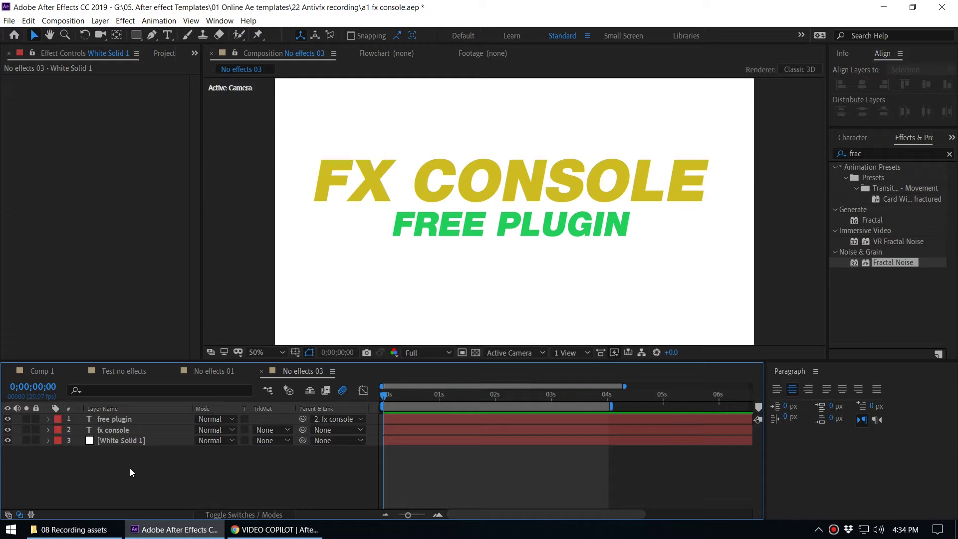
pyautogui.hotkey('ctrl', 'space')
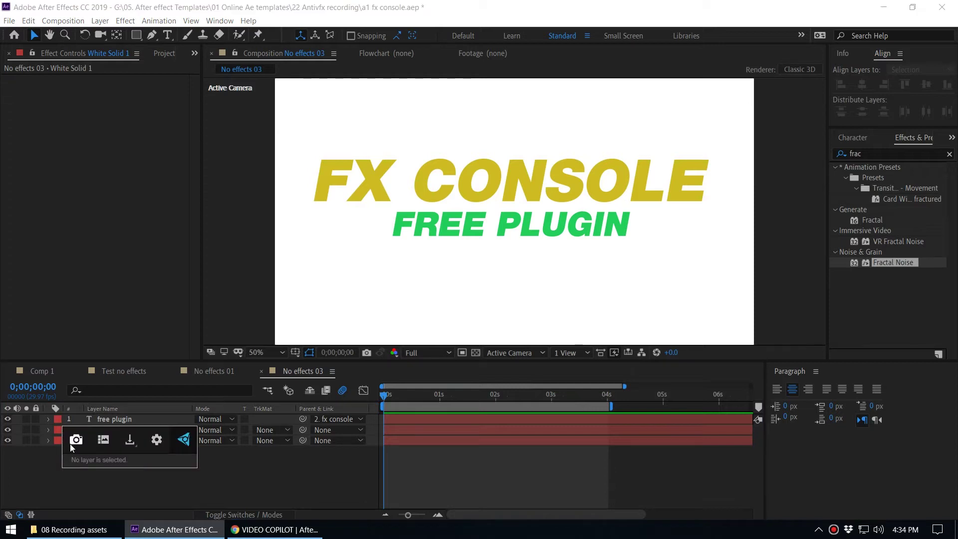
pyautogui.click(252, 485)
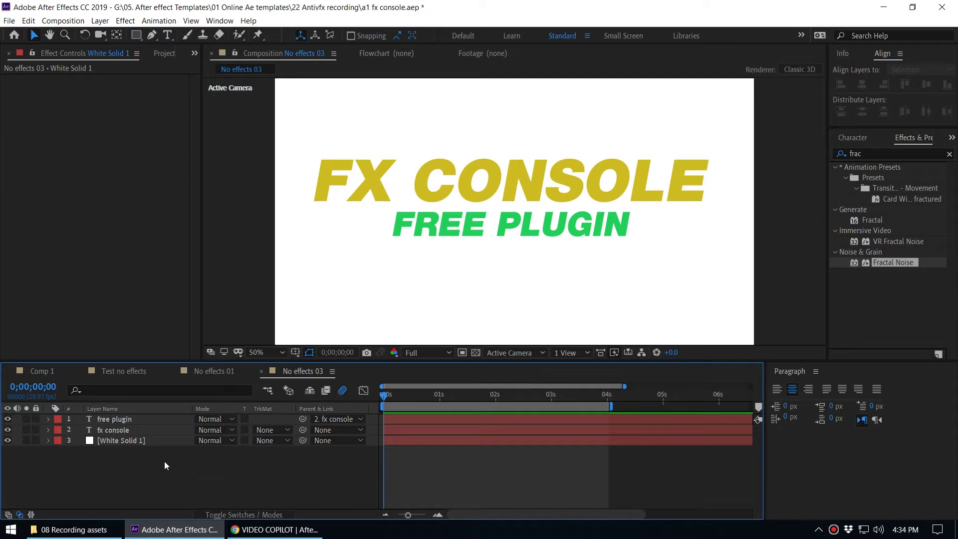
# Apply Fractal Noise to White Solid 1 by searching FX Console for "fra", and delete the effect again
pyautogui.click(142, 441)
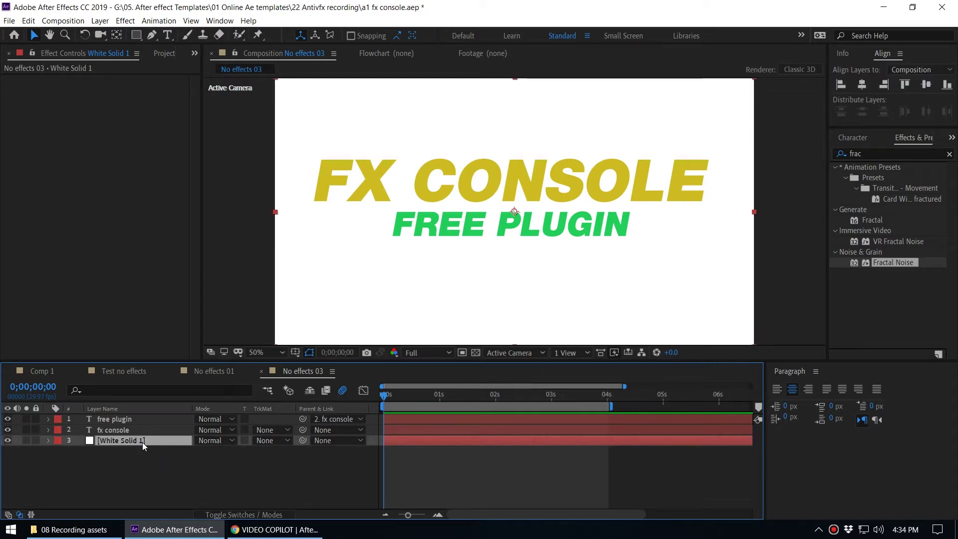
pyautogui.hotkey('ctrl', 'space')
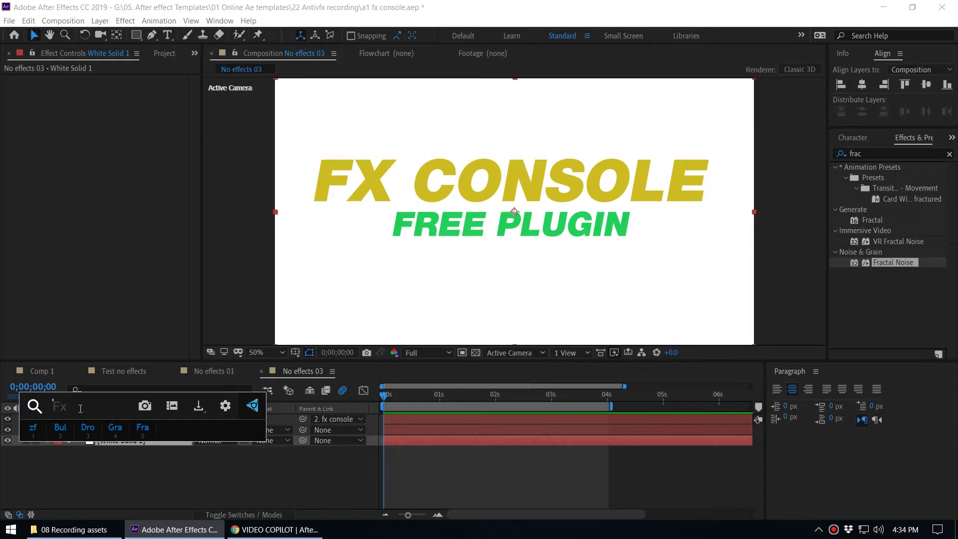
pyautogui.write('fra')
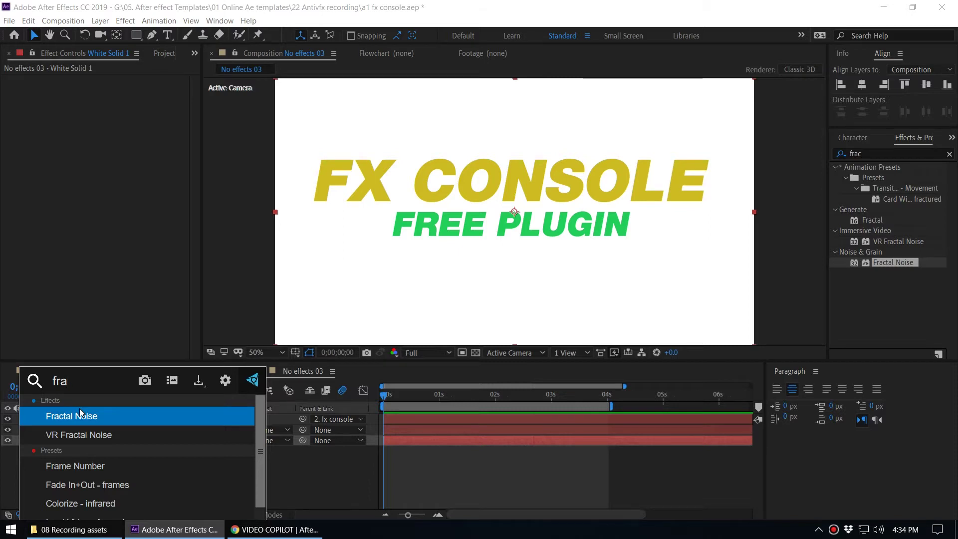
pyautogui.press('Return')
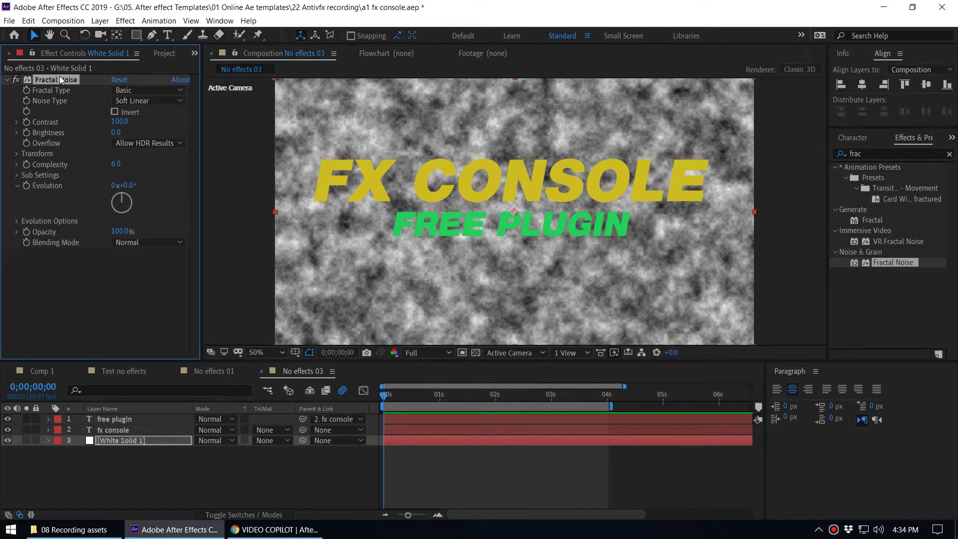
pyautogui.press('Delete')
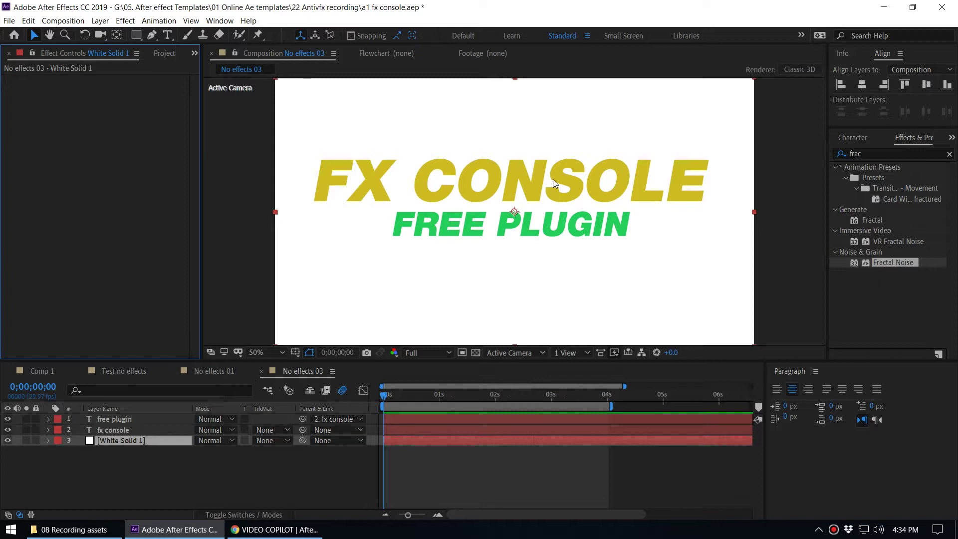
pyautogui.click(146, 480)
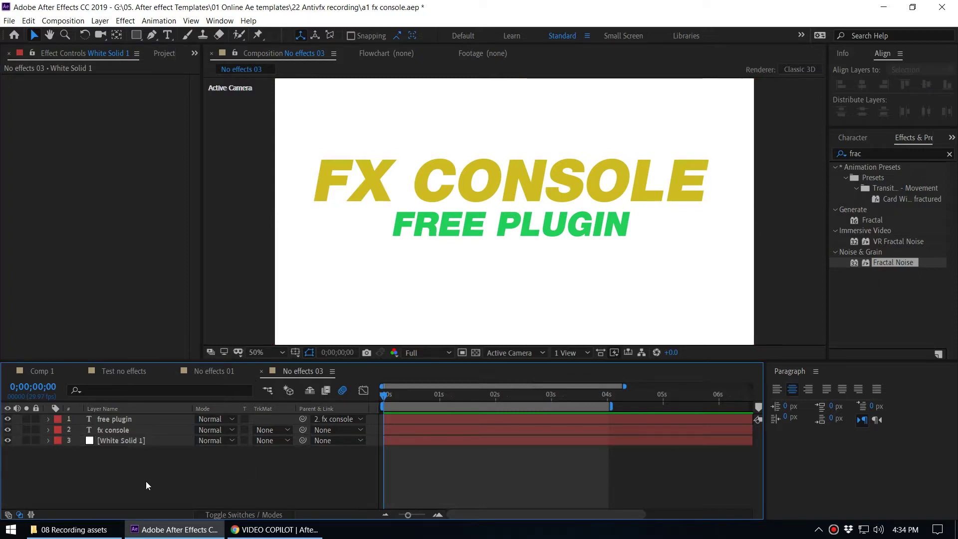
# Save the current frame from FX Console as a PNG file named "test 1"
pyautogui.hotkey('ctrl', 'space')
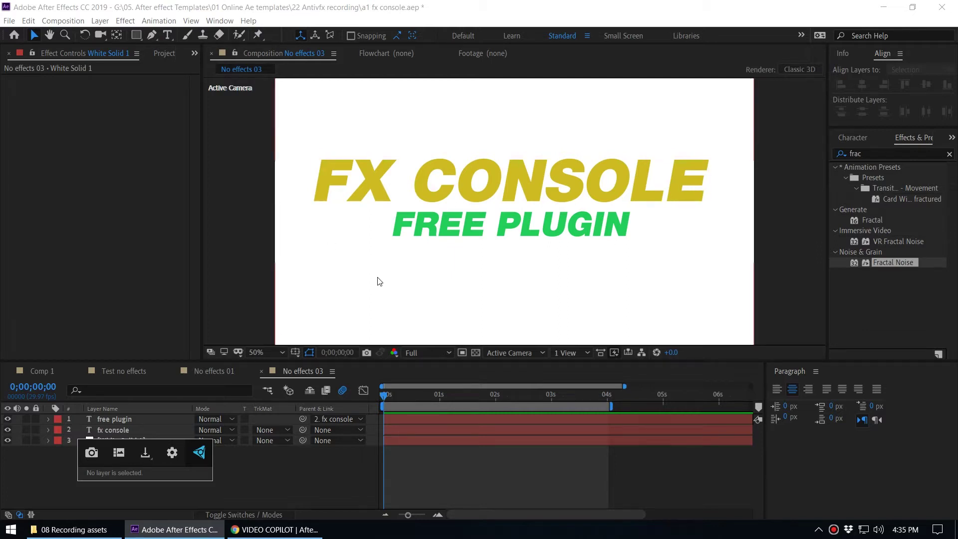
pyautogui.click(149, 459)
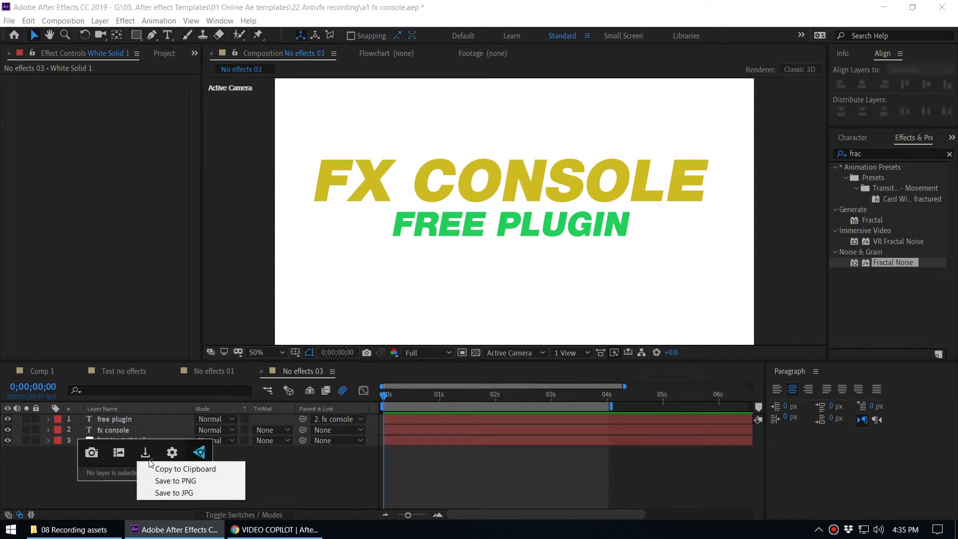
pyautogui.click(180, 482)
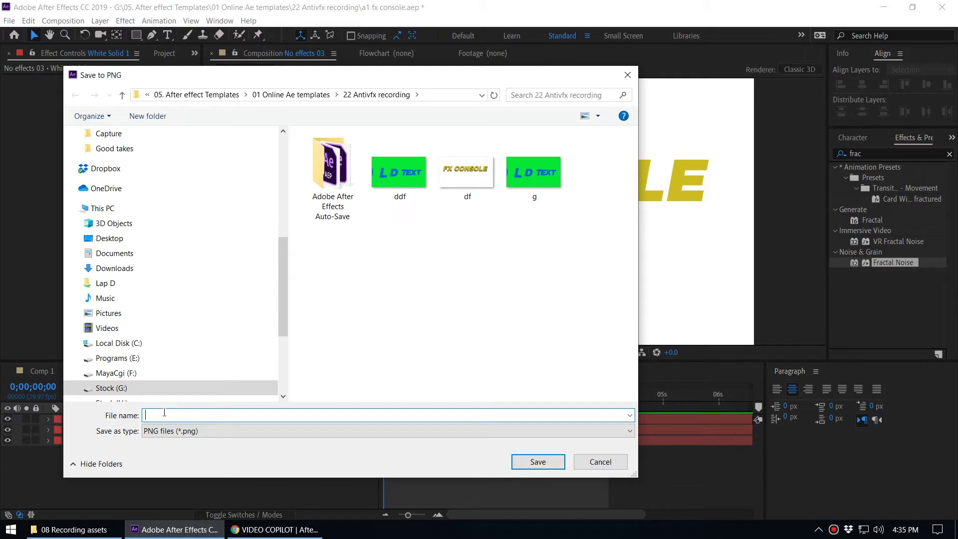
pyautogui.write('test 1')
pyautogui.click(517, 462)
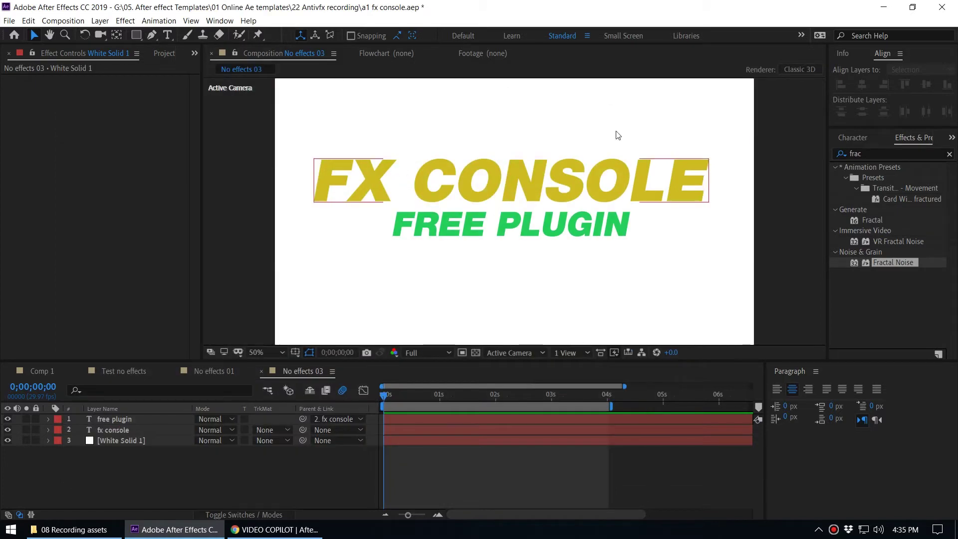
# Review the FX Console image save options with White Solid 1 selected, and view the captured frame in the screenshot gallery
pyautogui.click(111, 439)
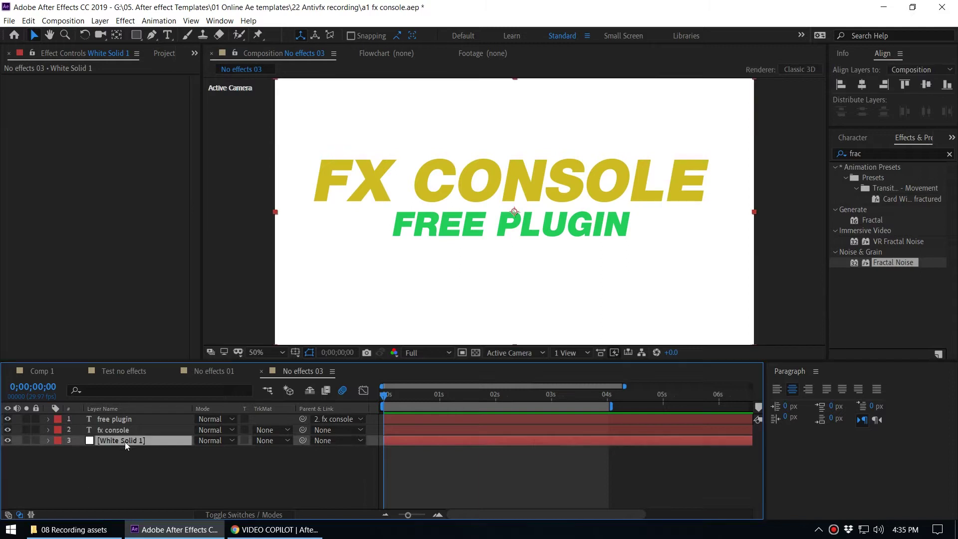
pyautogui.hotkey('ctrl', 'space')
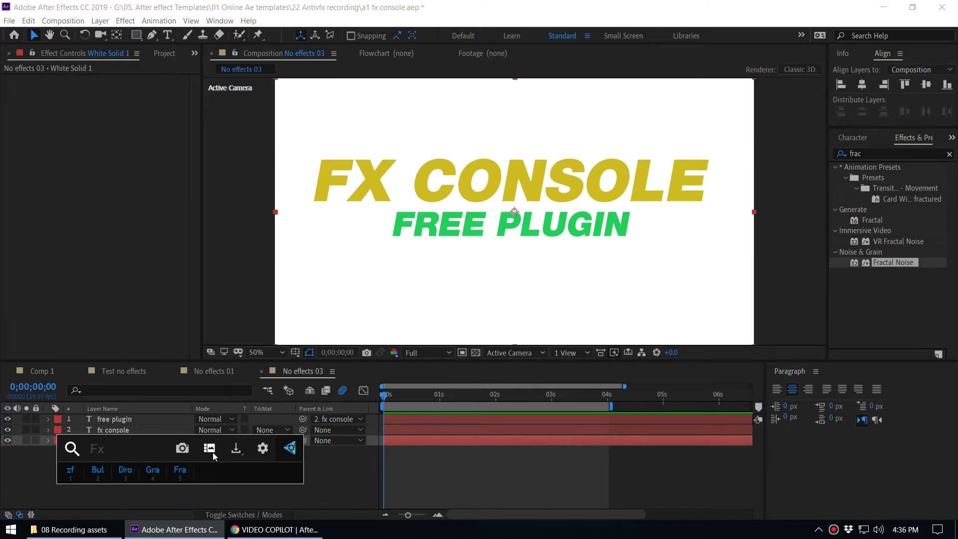
pyautogui.click(235, 448)
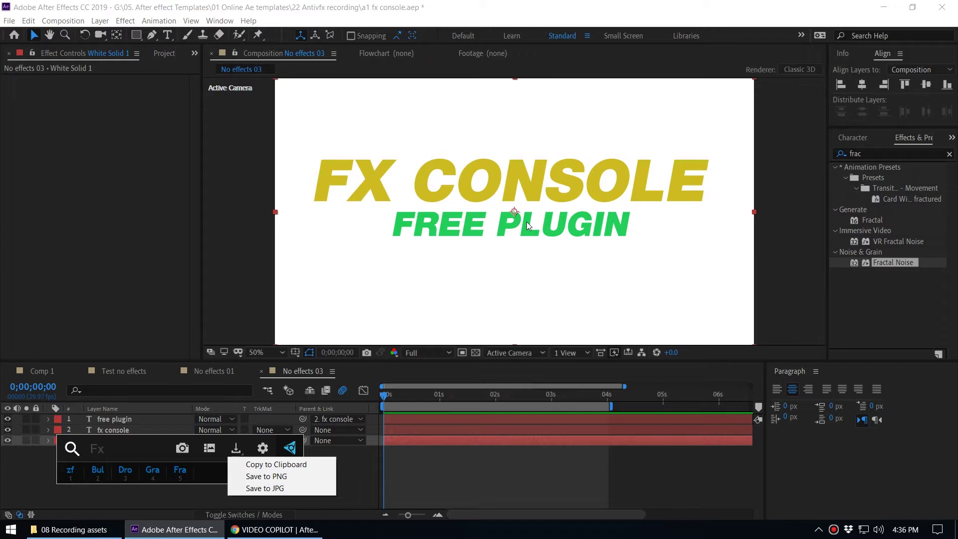
pyautogui.click(136, 496)
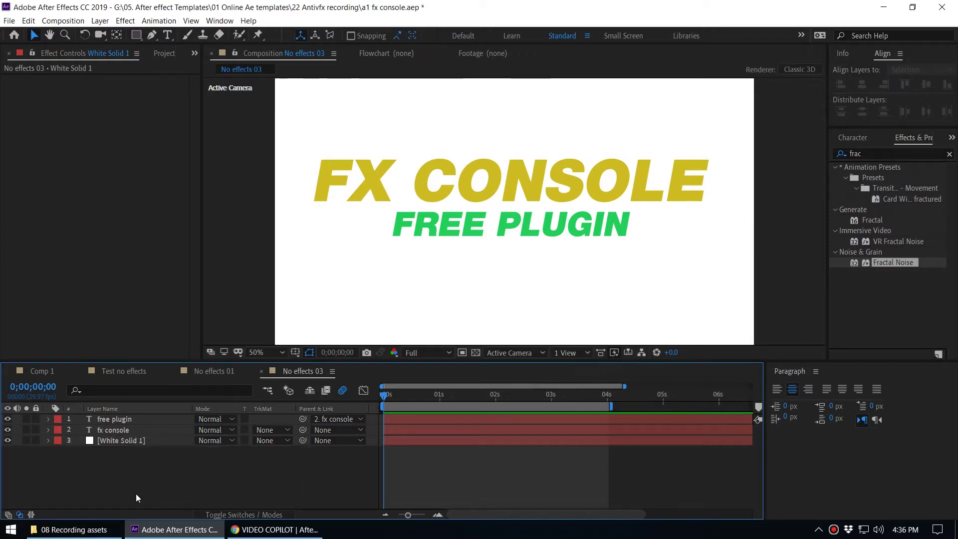
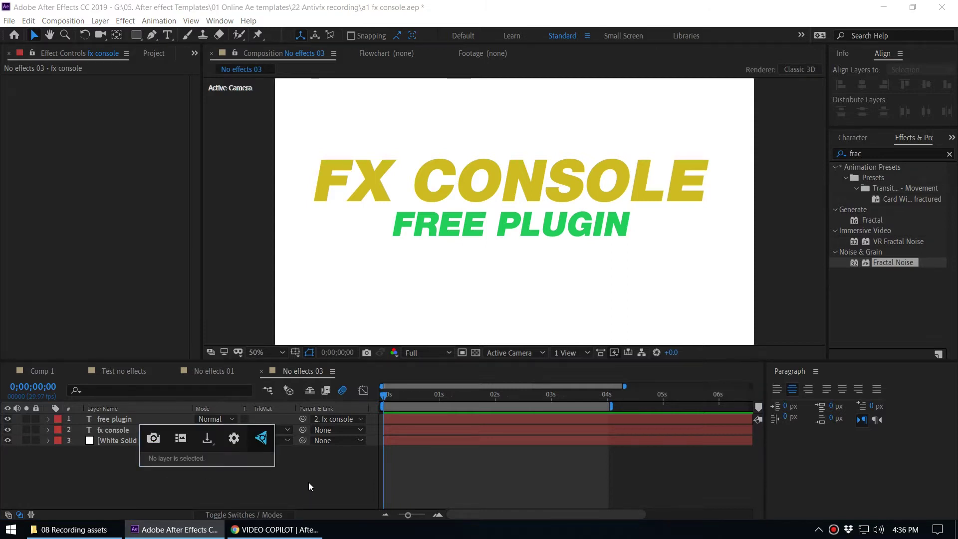
pyautogui.click(181, 439)
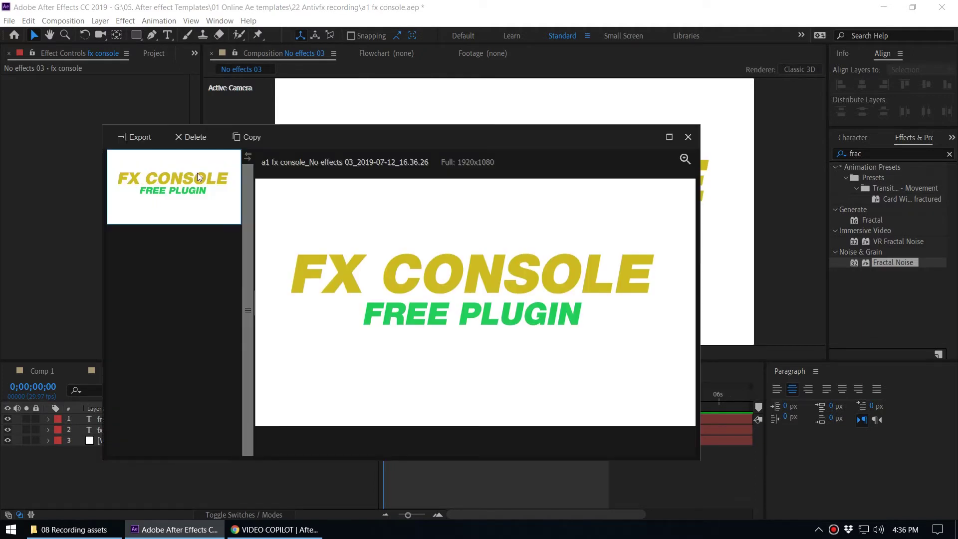
pyautogui.click(688, 137)
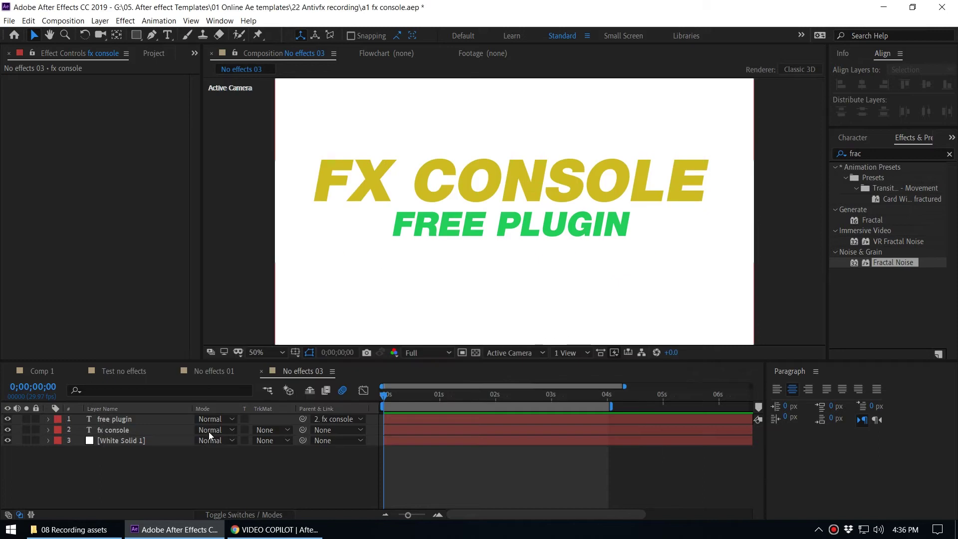
# Change the text color of the fx console layer to crimson (#CF2368)
pyautogui.click(128, 429)
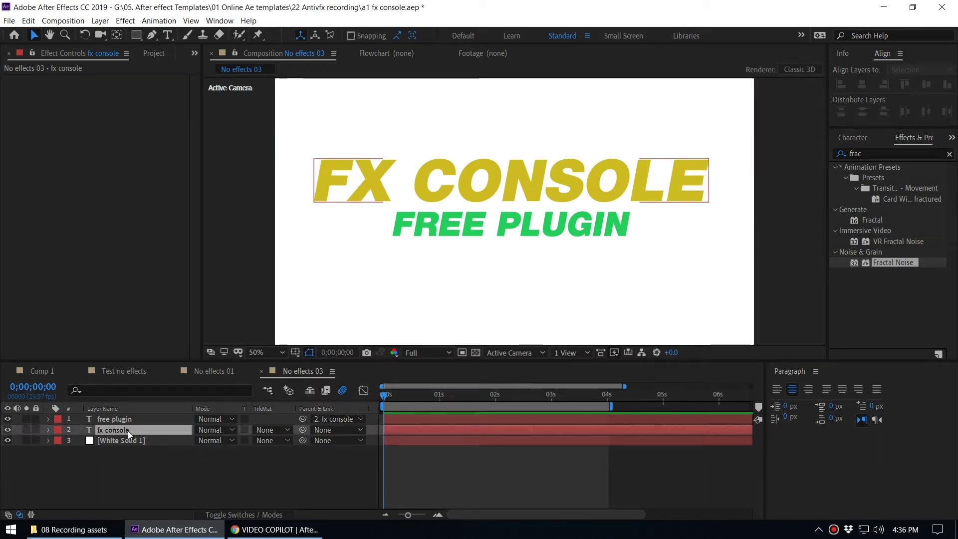
pyautogui.click(859, 140)
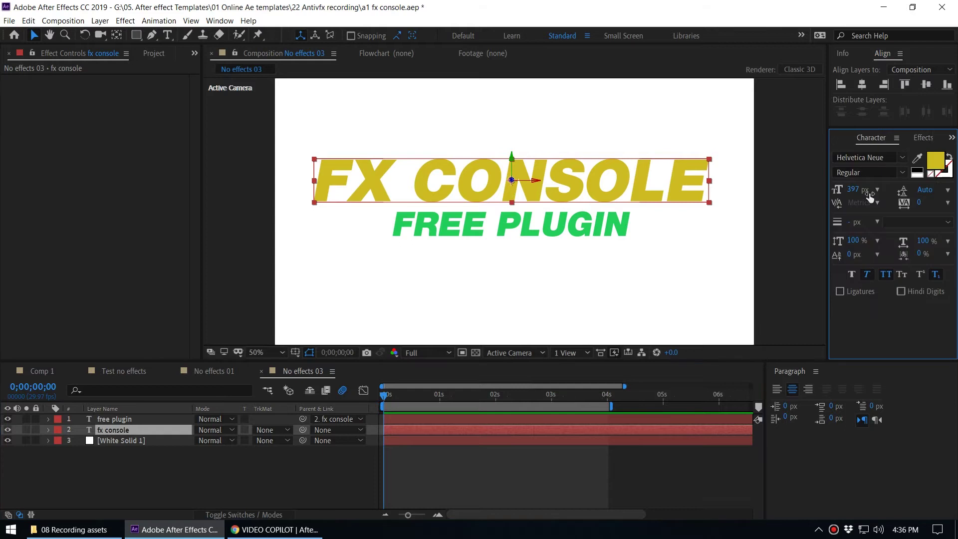
pyautogui.click(935, 161)
pyautogui.click(223, 252)
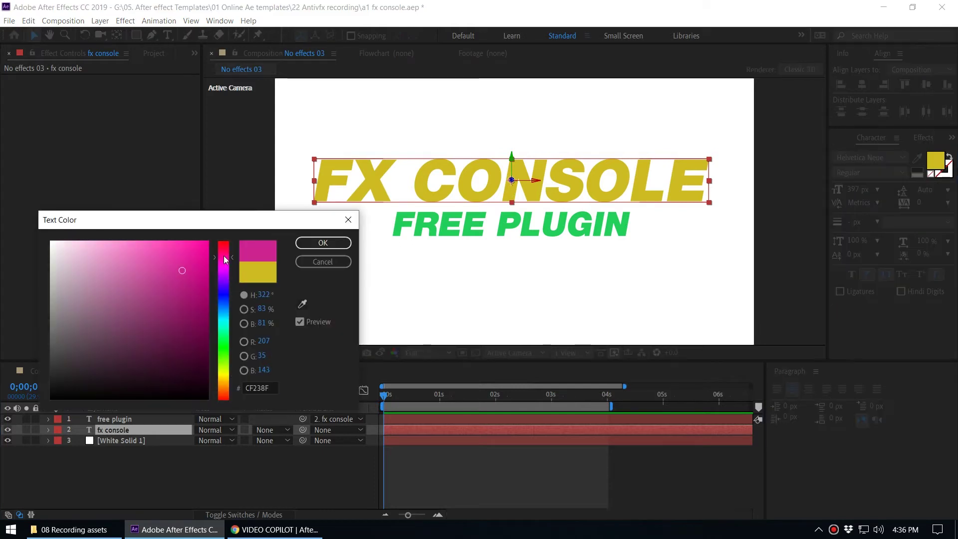
pyautogui.click(322, 242)
# Take an FX Console screenshot of the composition with the crimson title and no layer selected
pyautogui.click(155, 483)
pyautogui.hotkey('ctrl', 'space')
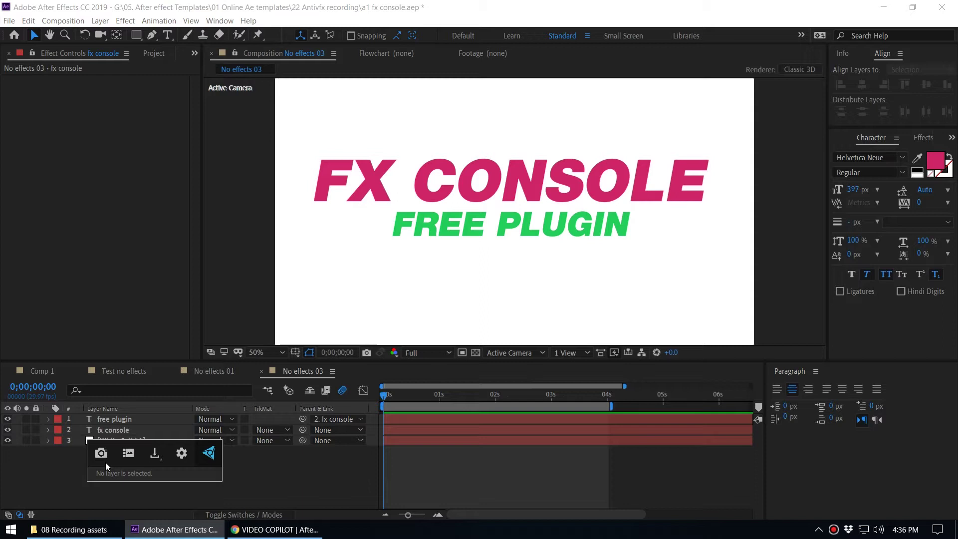
pyautogui.click(101, 454)
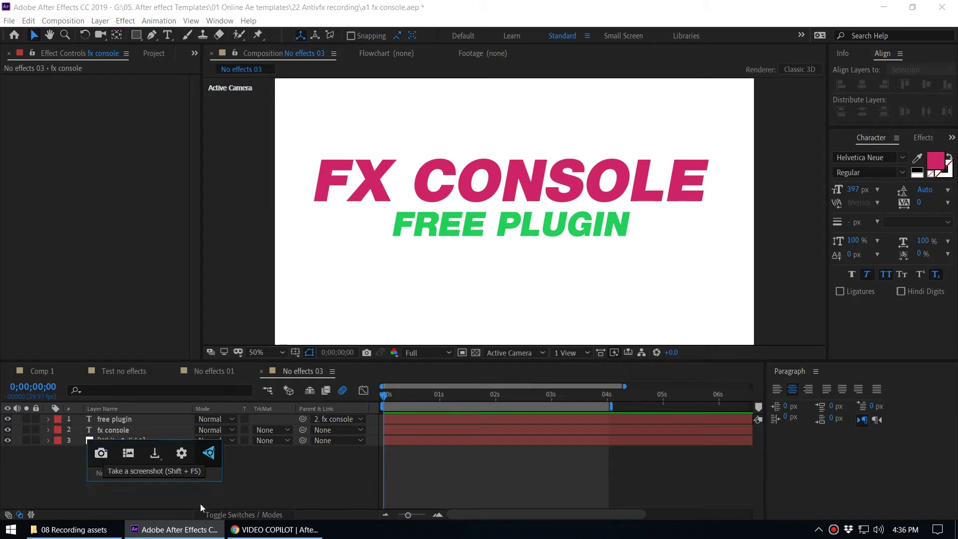
# Try to set the text color to green (#0EE5A0) with no layer selected
pyautogui.click(936, 160)
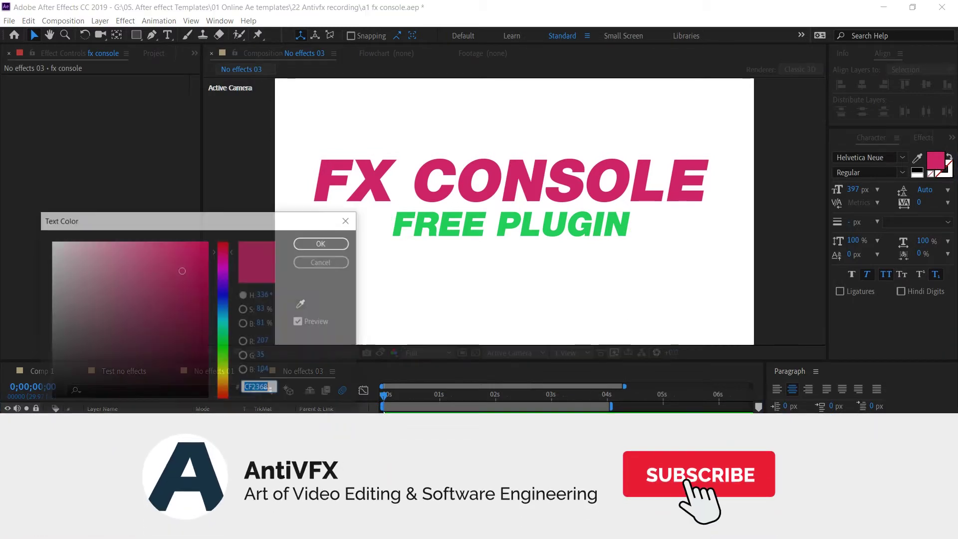
pyautogui.click(220, 328)
pyautogui.click(199, 256)
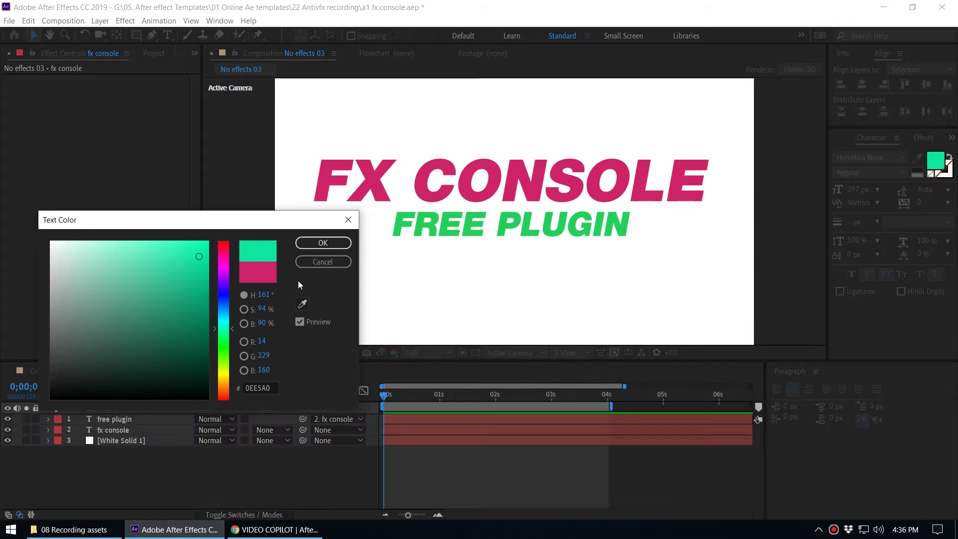
pyautogui.click(323, 243)
# Change the text color of the fx console layer to violet (#5623CF)
pyautogui.click(114, 429)
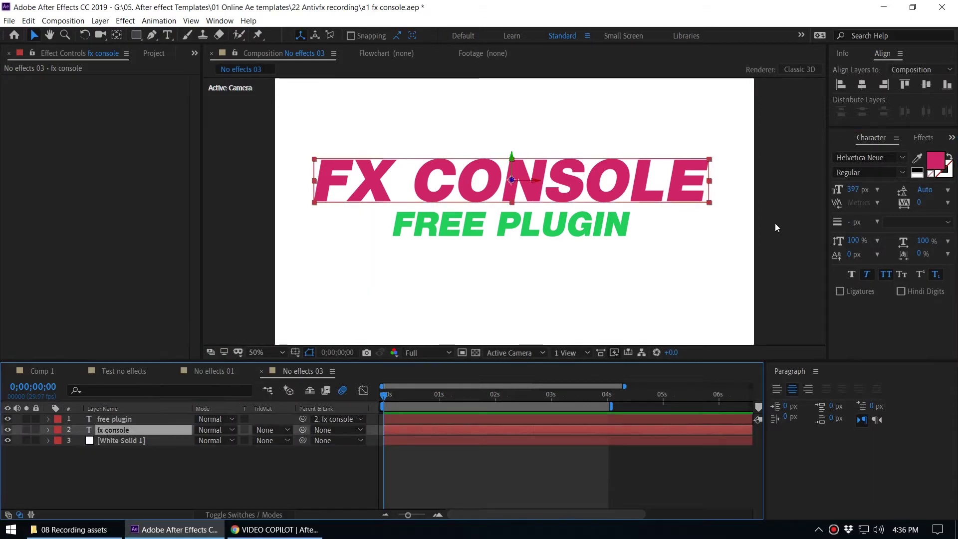
pyautogui.click(936, 164)
pyautogui.click(220, 375)
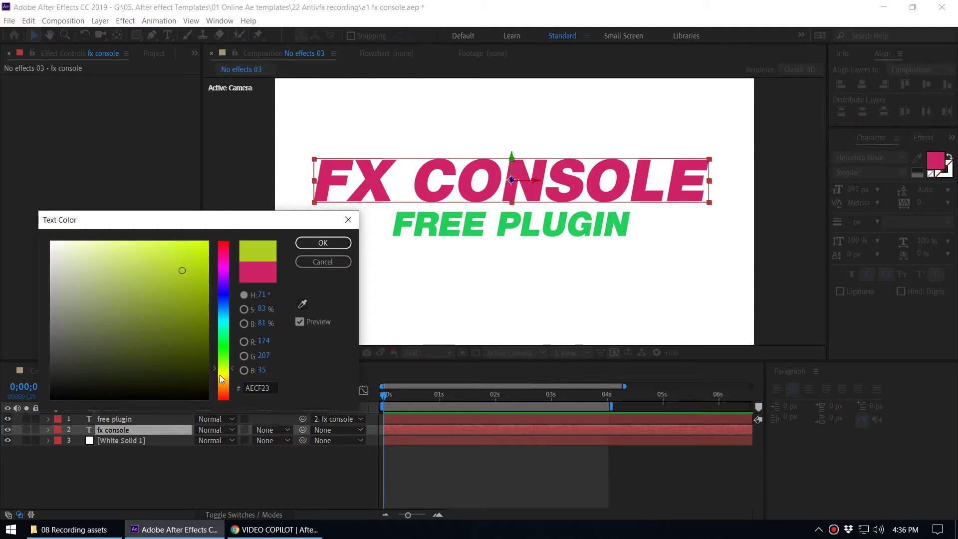
pyautogui.moveTo(224, 299)
pyautogui.mouseDown()
pyautogui.moveTo(228, 347)
pyautogui.moveTo(228, 289)
pyautogui.mouseUp()
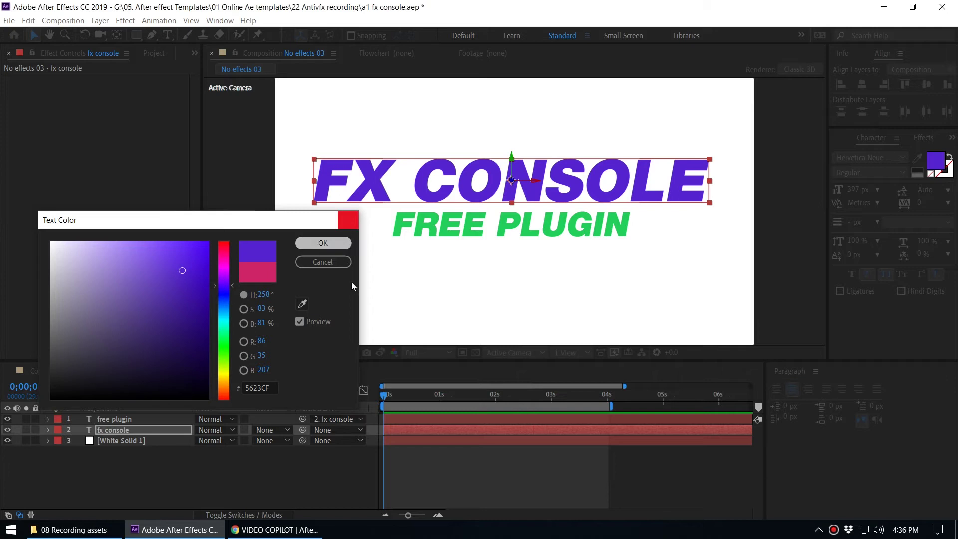
pyautogui.click(348, 219)
# Capture the violet version of the composition with the FX Console screenshot tool, and dismiss the console
pyautogui.click(156, 489)
pyautogui.hotkey('ctrl', 'space')
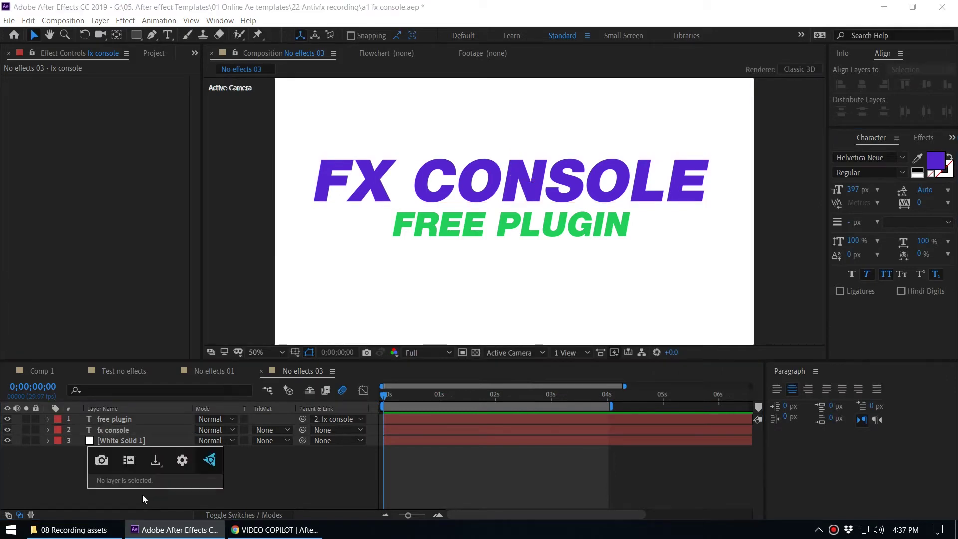
pyautogui.click(269, 476)
# Change the text color of the fx console layer to teal (#23CF9E)
pyautogui.click(119, 431)
pyautogui.click(932, 164)
pyautogui.moveTo(223, 334); pyautogui.dragTo(224, 396)
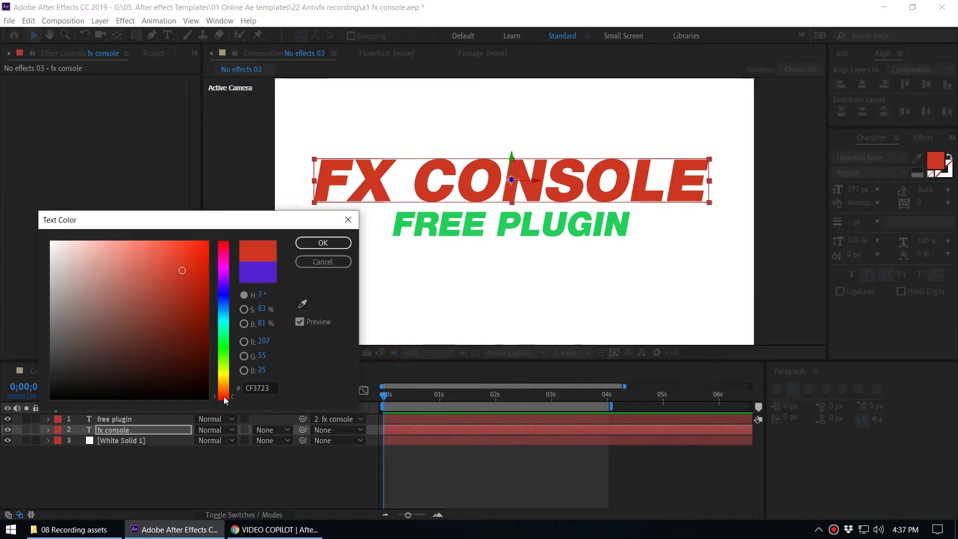
pyautogui.click(225, 333)
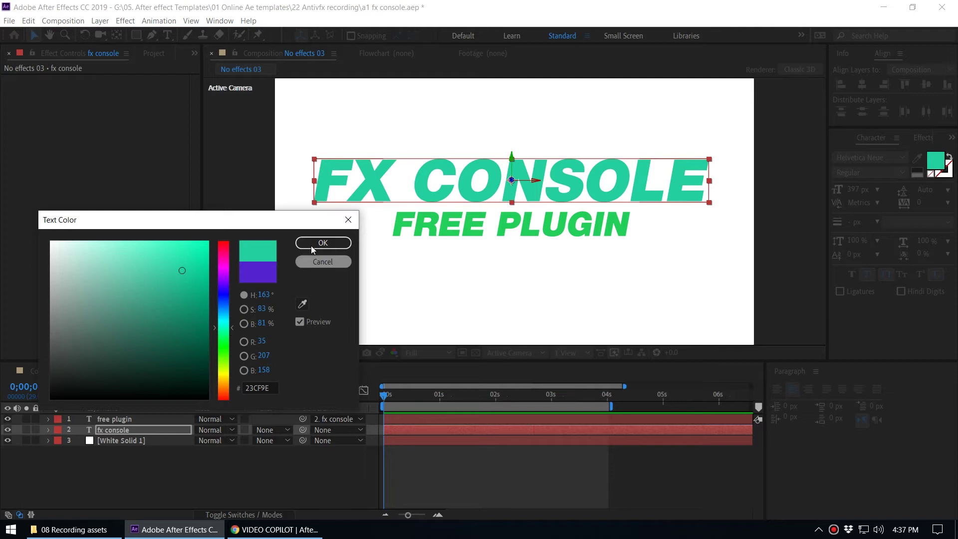
pyautogui.click(311, 244)
# Capture the teal version of the composition as an FX Console screenshot, and dismiss the console
pyautogui.click(166, 469)
pyautogui.hotkey('ctrl', 'space')
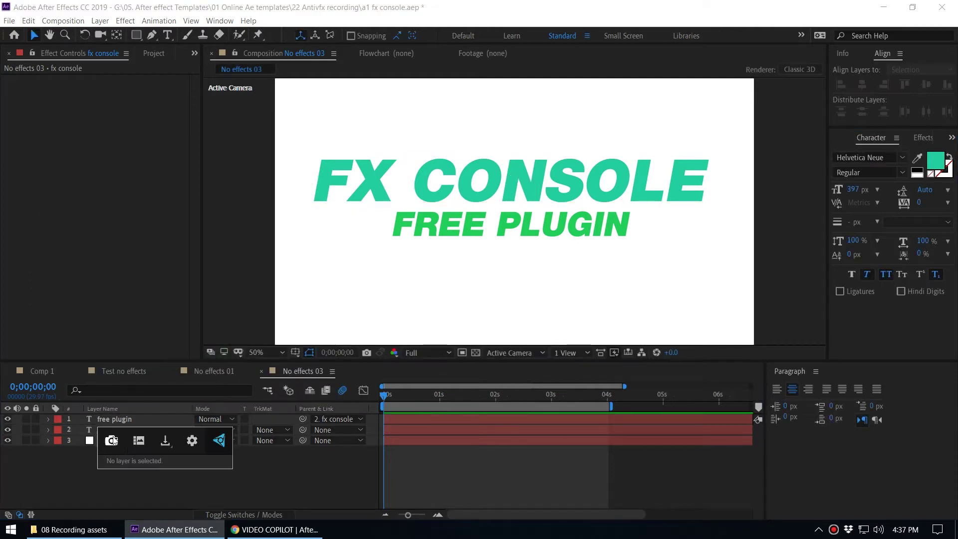
pyautogui.click(334, 488)
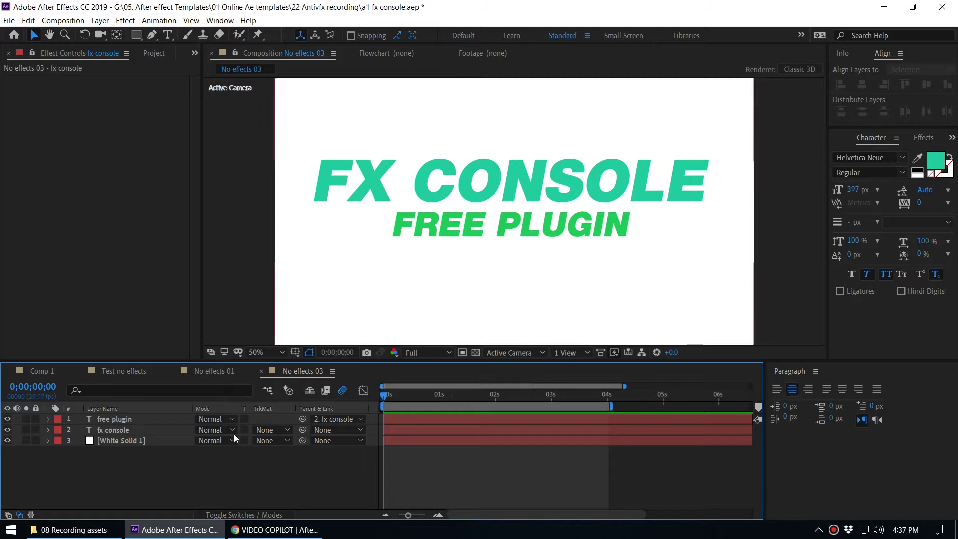
# Open the FX Console screenshot gallery and look through the captured color versions
pyautogui.hotkey('ctrl', 'space')
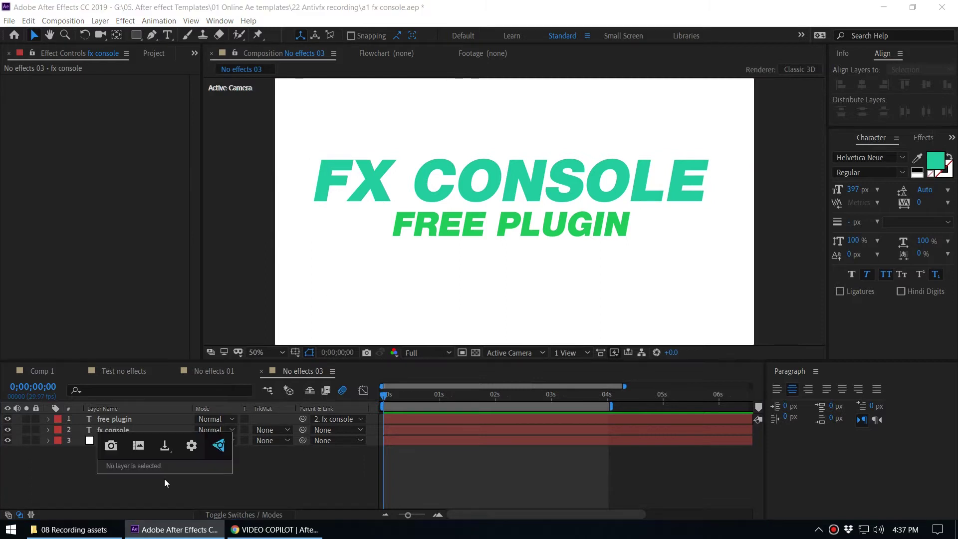
pyautogui.click(140, 448)
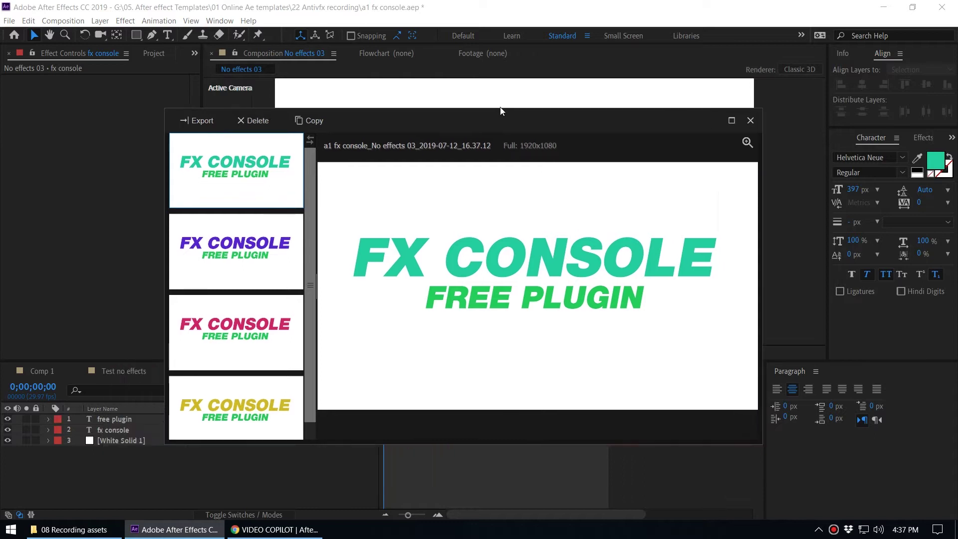
pyautogui.scroll(-1, 316, 280)
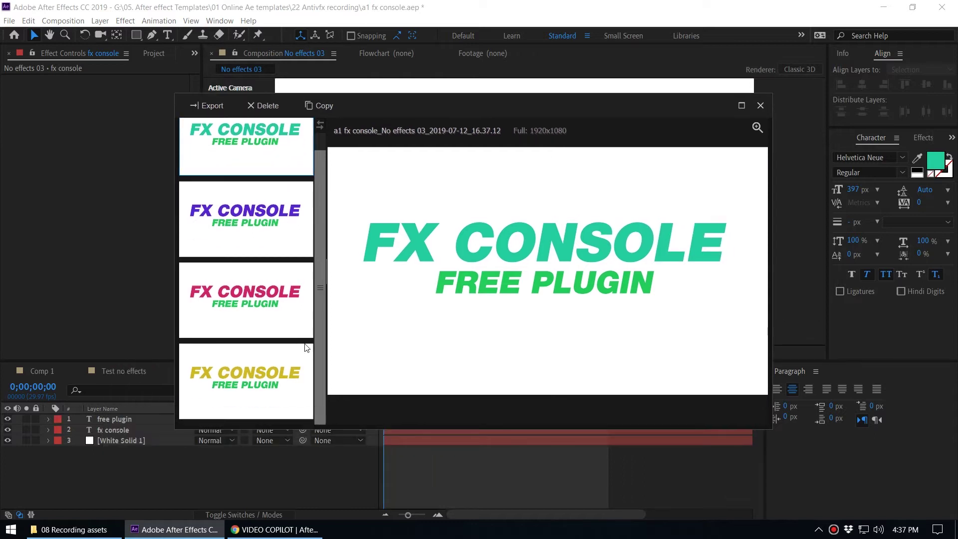
# View the violet, crimson, yellow and teal screenshots one after another in the gallery
pyautogui.scroll(1, 322, 328)
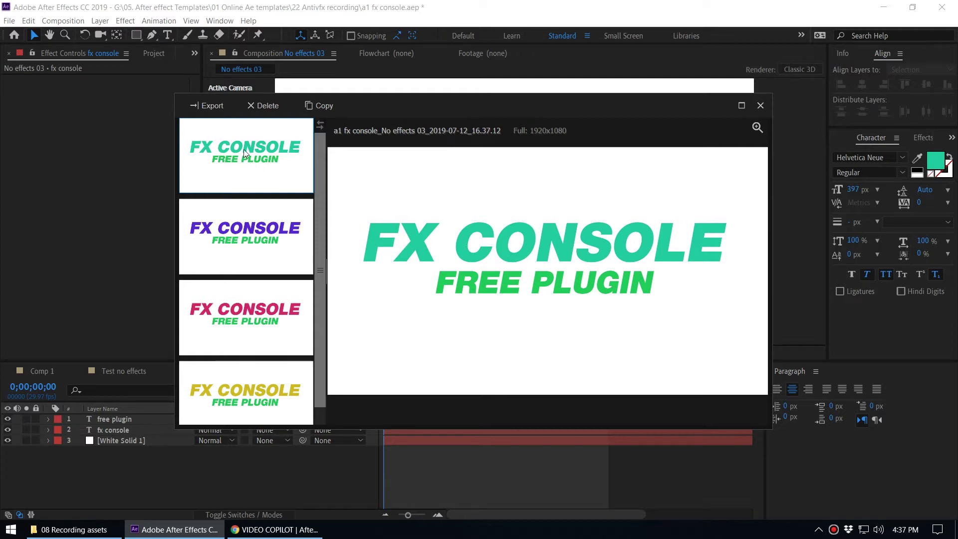
pyautogui.click(249, 241)
pyautogui.click(240, 302)
pyautogui.click(238, 385)
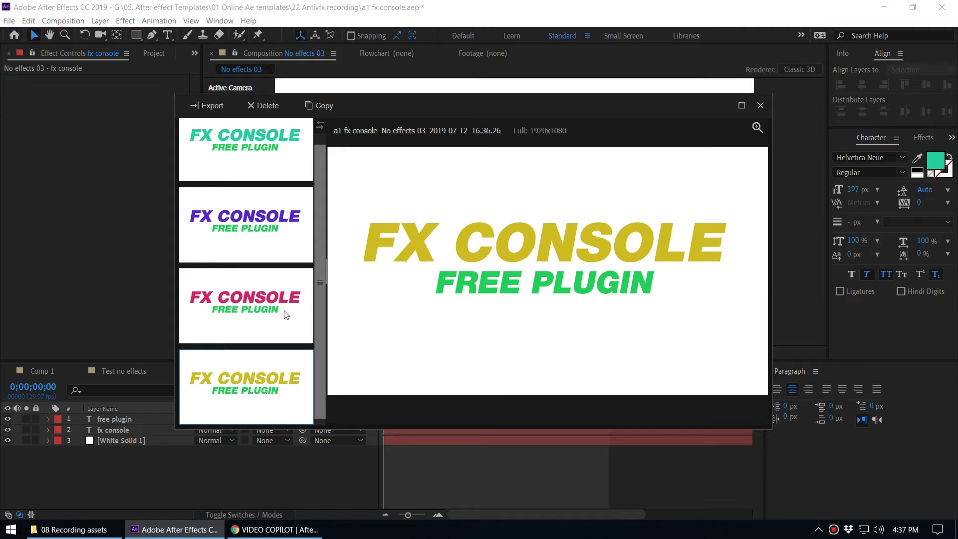
pyautogui.click(246, 164)
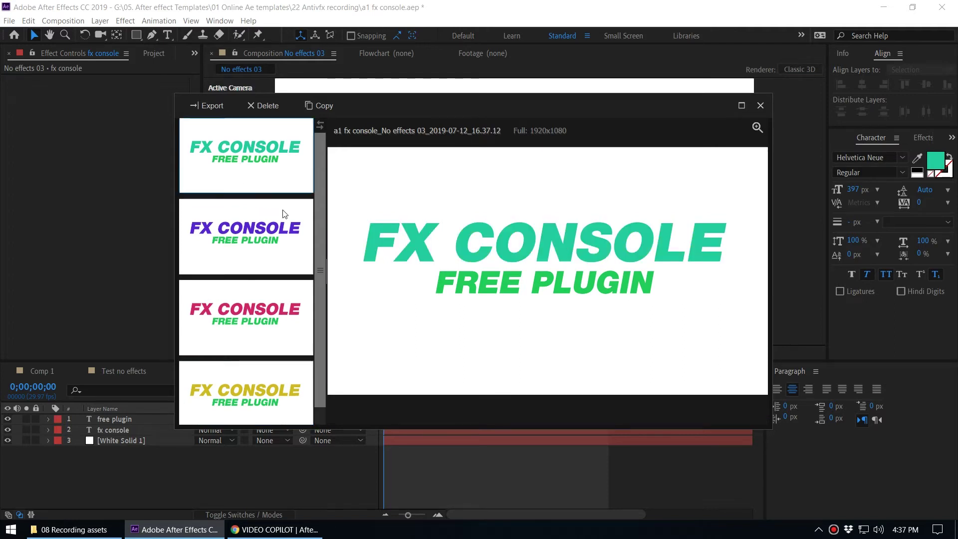
# Compare all four color versions side by side in the gallery, enlarging it to full screen and restoring its size
pyautogui.keyDown('ctrl'); pyautogui.click(232, 243); pyautogui.keyUp('ctrl')
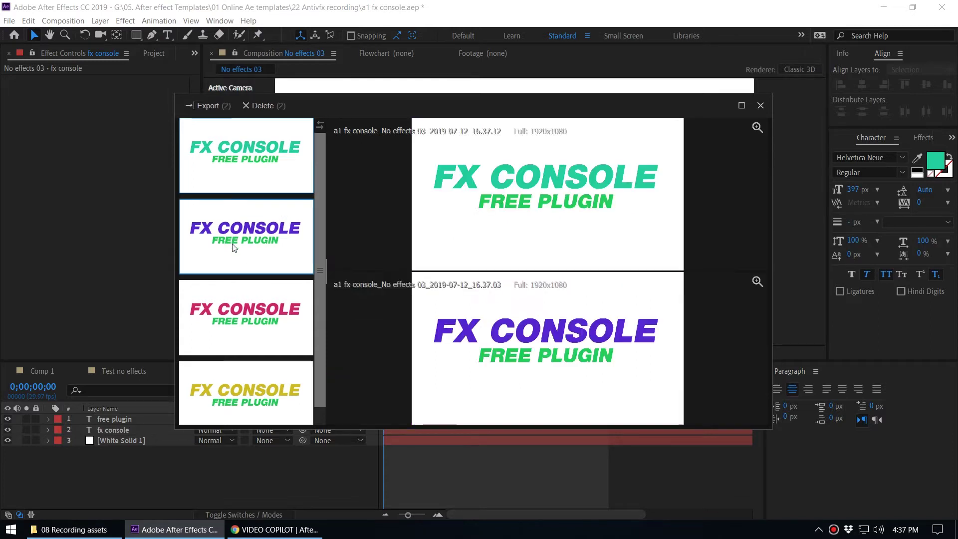
pyautogui.keyDown('ctrl'); pyautogui.click(232, 327); pyautogui.keyUp('ctrl')
pyautogui.keyDown('ctrl'); pyautogui.click(220, 376); pyautogui.keyUp('ctrl')
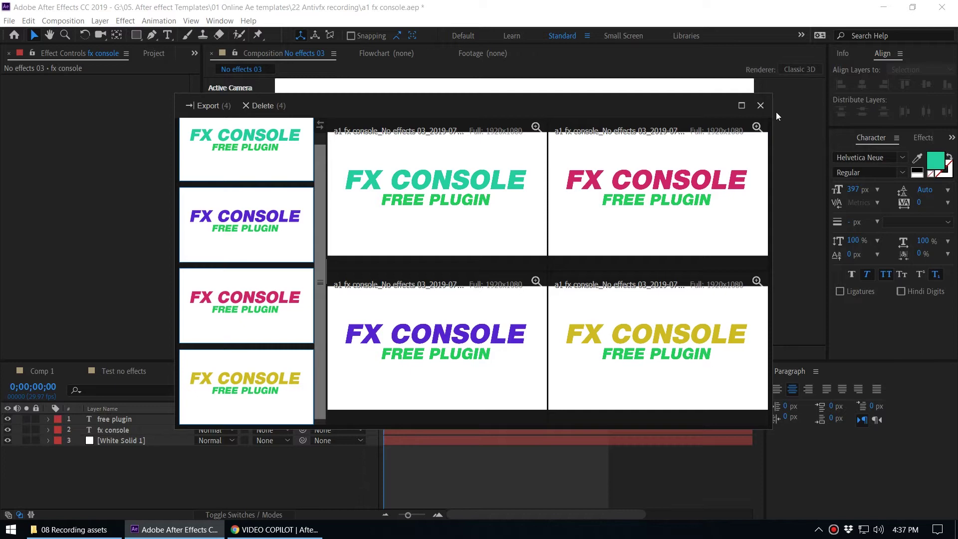
pyautogui.click(742, 106)
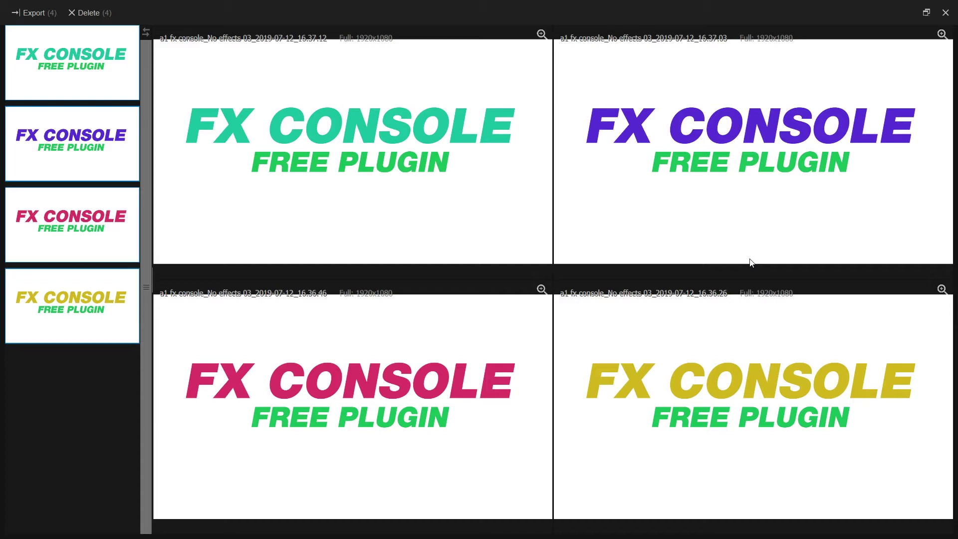
pyautogui.click(926, 12)
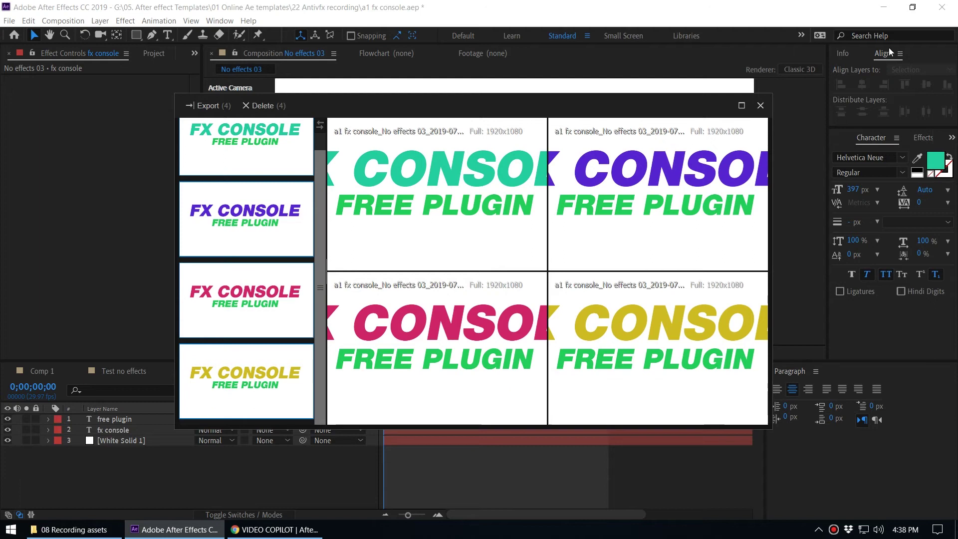
# Shrink the gallery window slightly and delete the yellow screenshot from the gallery
pyautogui.moveTo(565, 95); pyautogui.dragTo(524, 107)
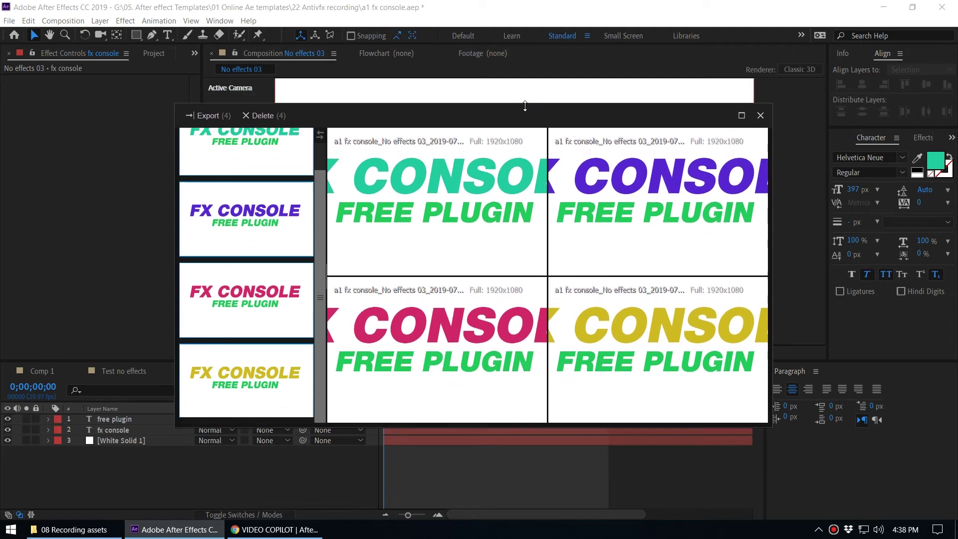
pyautogui.click(223, 390)
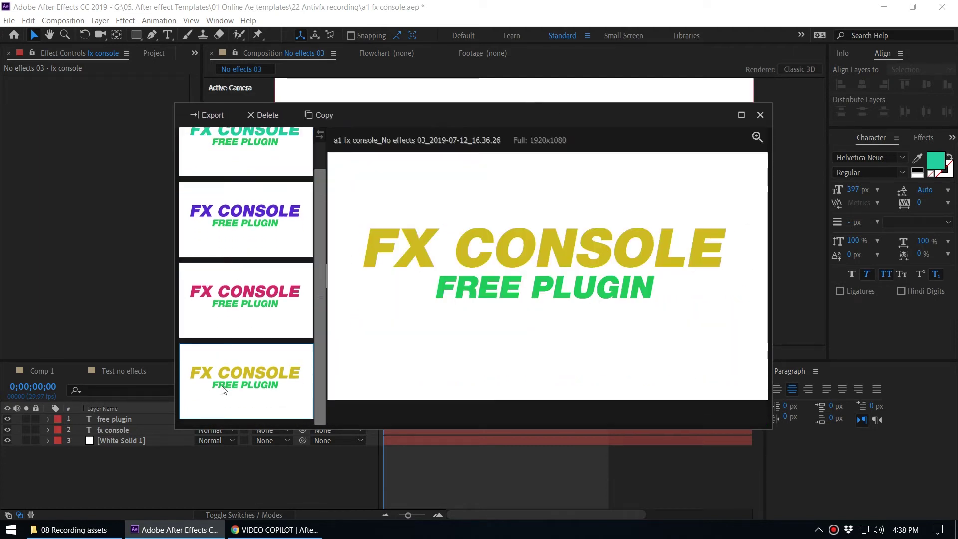
pyautogui.click(263, 115)
pyautogui.click(447, 275)
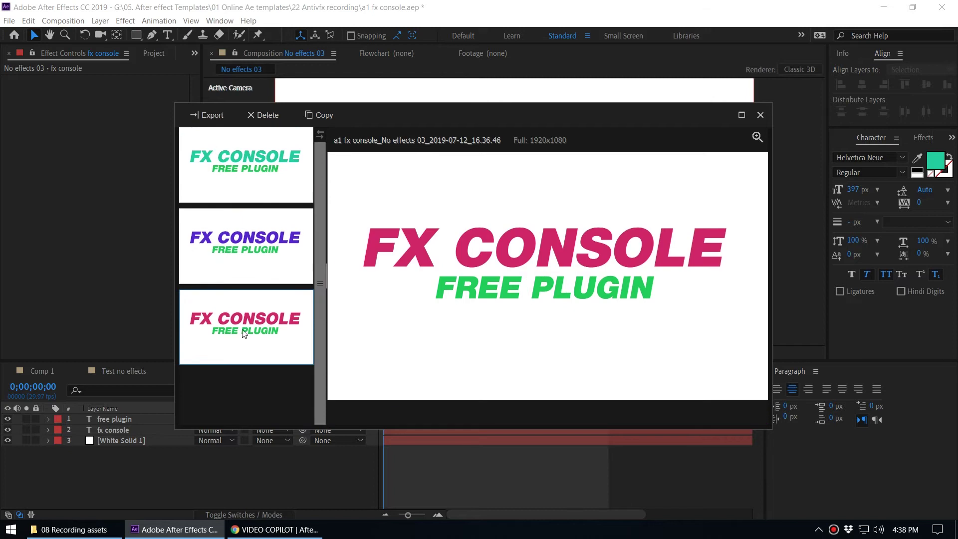
# Move the screenshot gallery window aside and close it
pyautogui.click(211, 115)
pyautogui.moveTo(537, 115); pyautogui.dragTo(451, 180)
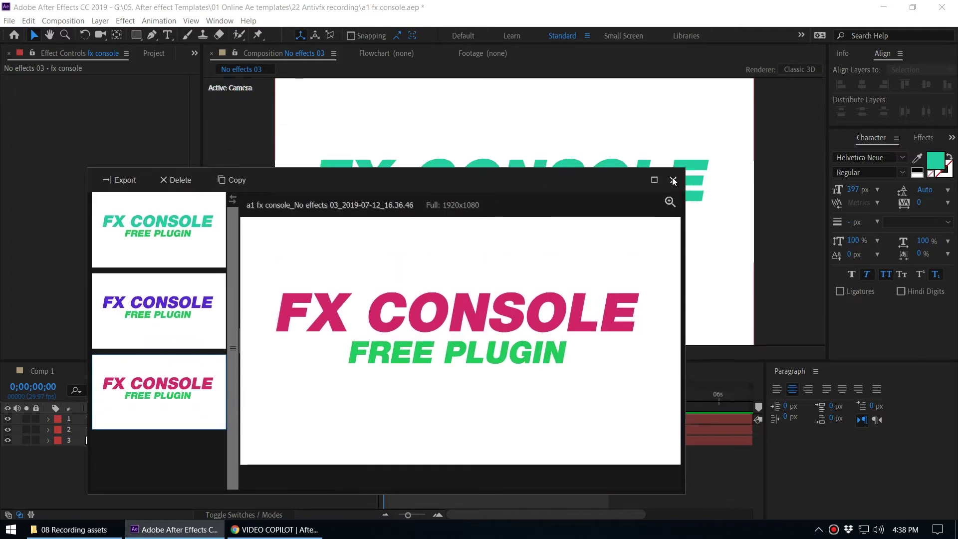
pyautogui.click(674, 179)
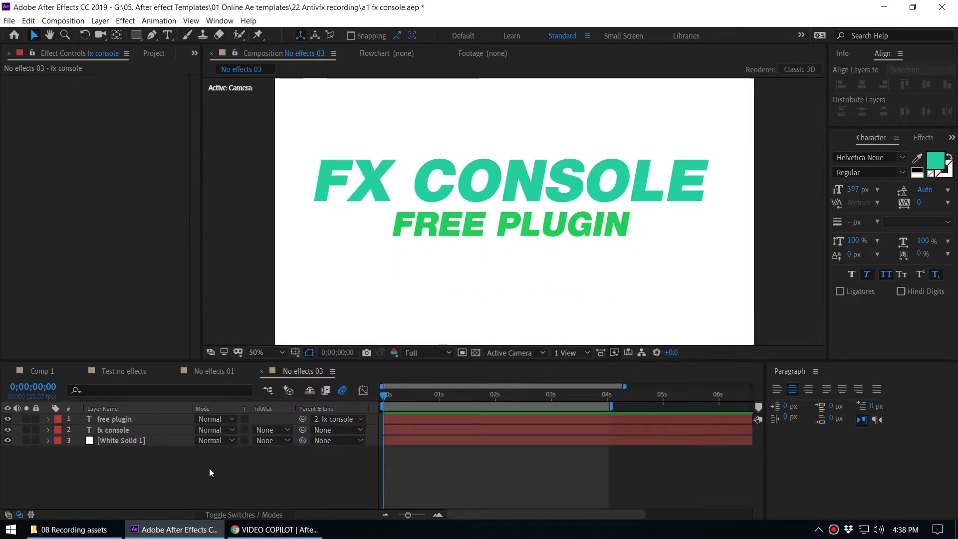
# Open the FX Console settings with no layer selected
pyautogui.click(193, 475)
pyautogui.hotkey('ctrl', 'space')
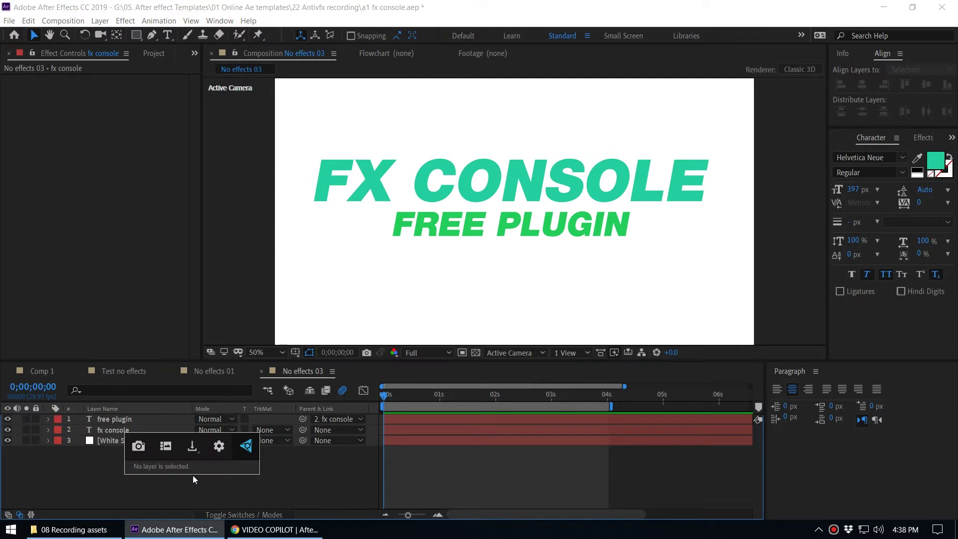
pyautogui.click(219, 446)
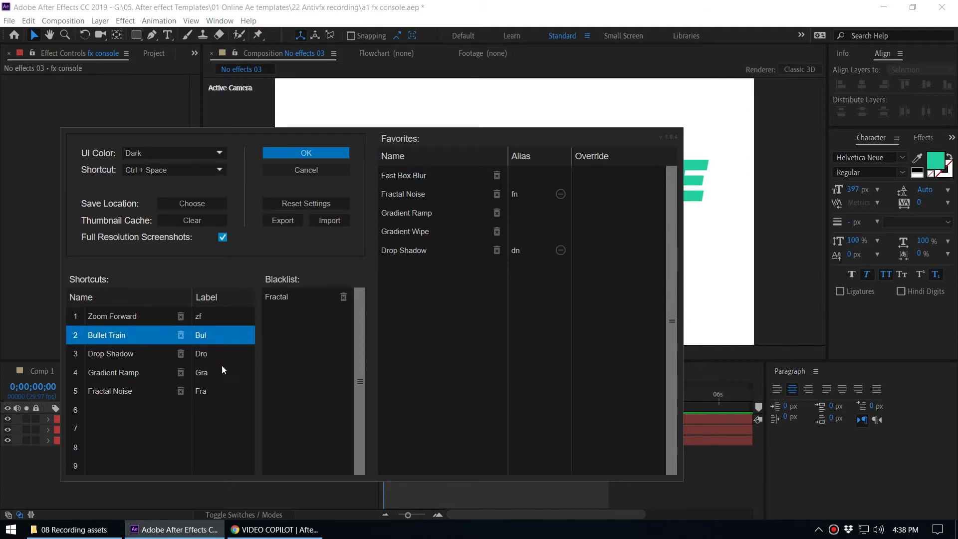
# Try the Light UI color for FX Console and return it to Dark
pyautogui.click(164, 158)
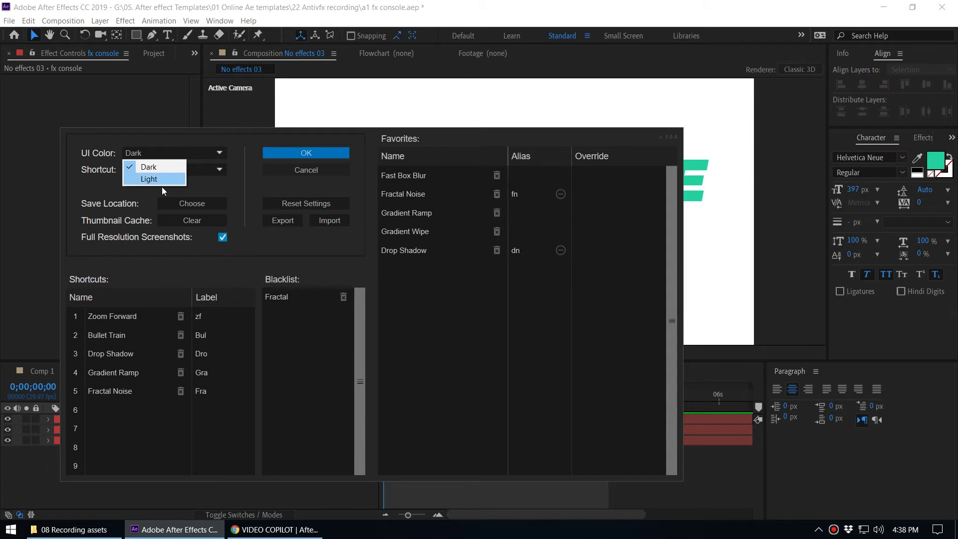
pyautogui.click(163, 185)
pyautogui.click(163, 151)
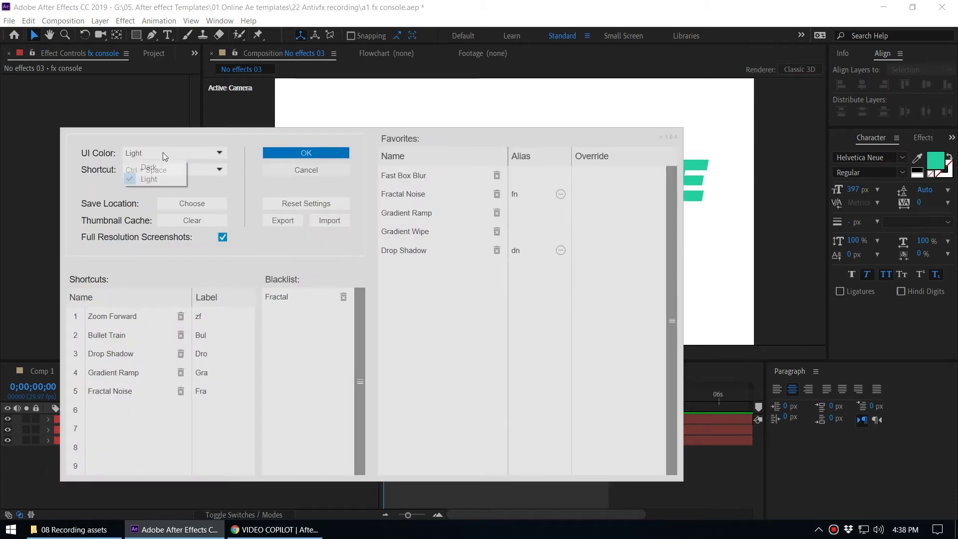
pyautogui.click(155, 166)
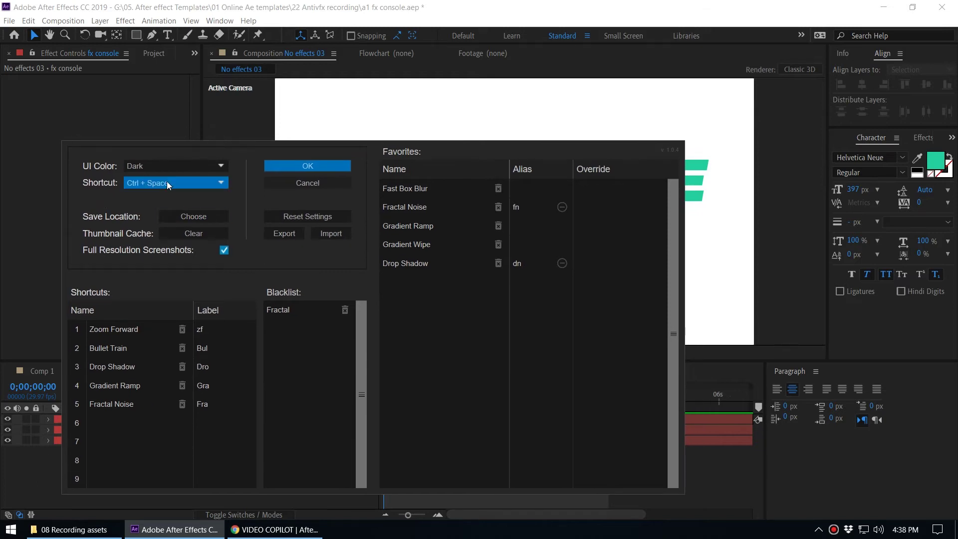
# Look at the shortcut choices, open the Custom shortcut key setup, and cancel it
pyautogui.click(193, 189)
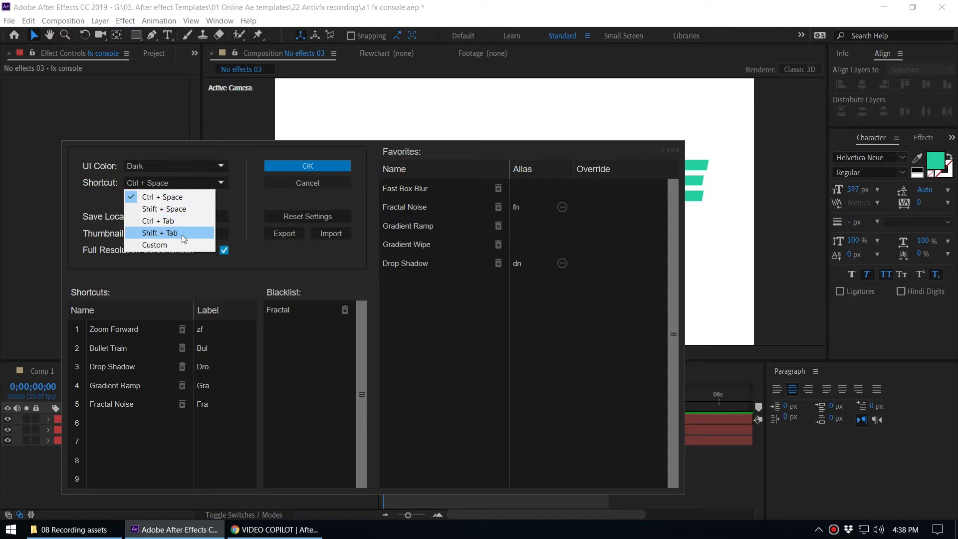
pyautogui.click(159, 244)
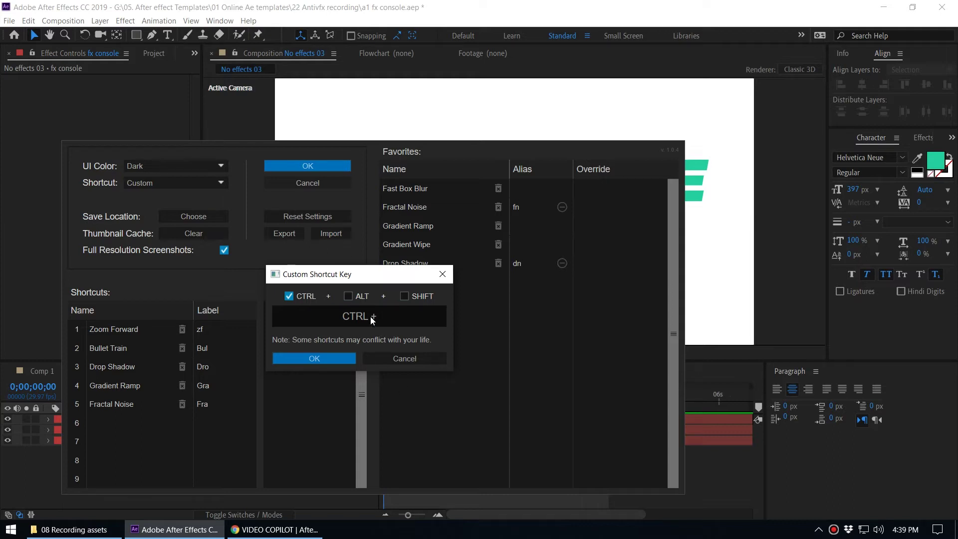
pyautogui.moveTo(358, 278); pyautogui.dragTo(368, 302)
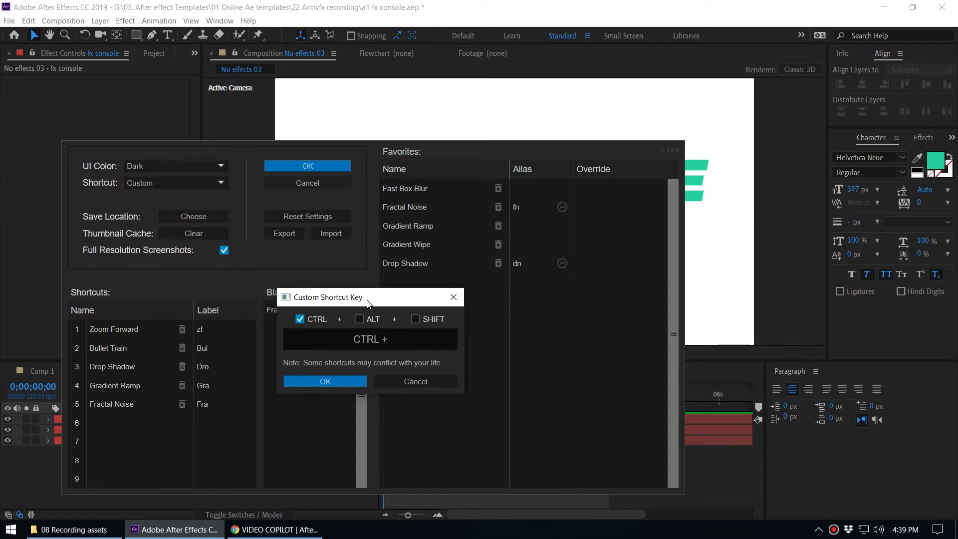
pyautogui.click(416, 382)
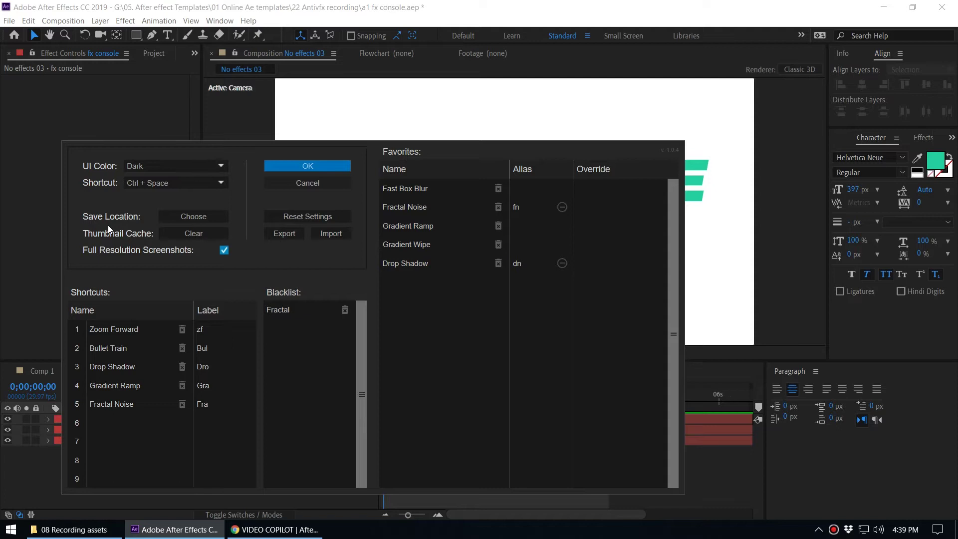
# Check the screenshot save location, and open the Documents > VideoCopilot > FXConsole > Capture folder in File Explorer
pyautogui.click(184, 218)
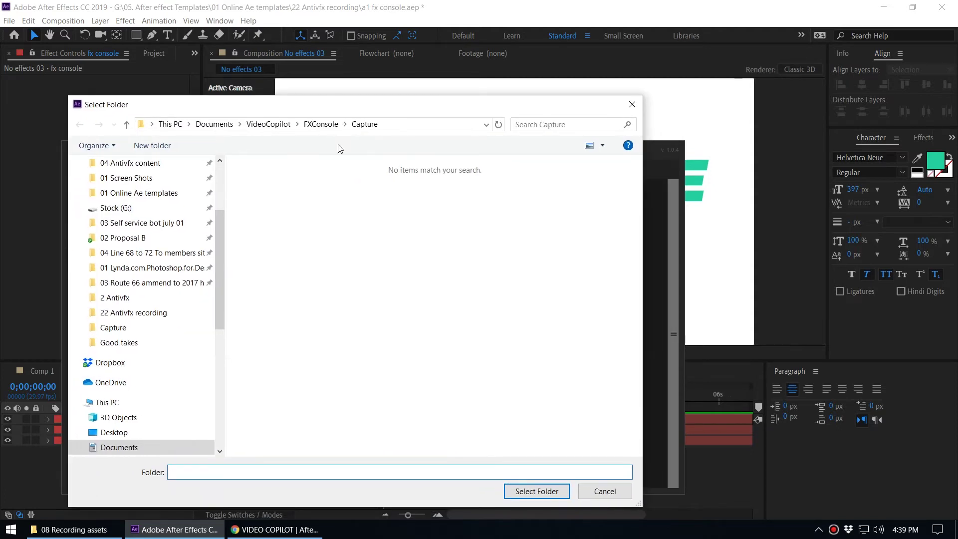
pyautogui.click(596, 492)
pyautogui.click(75, 530)
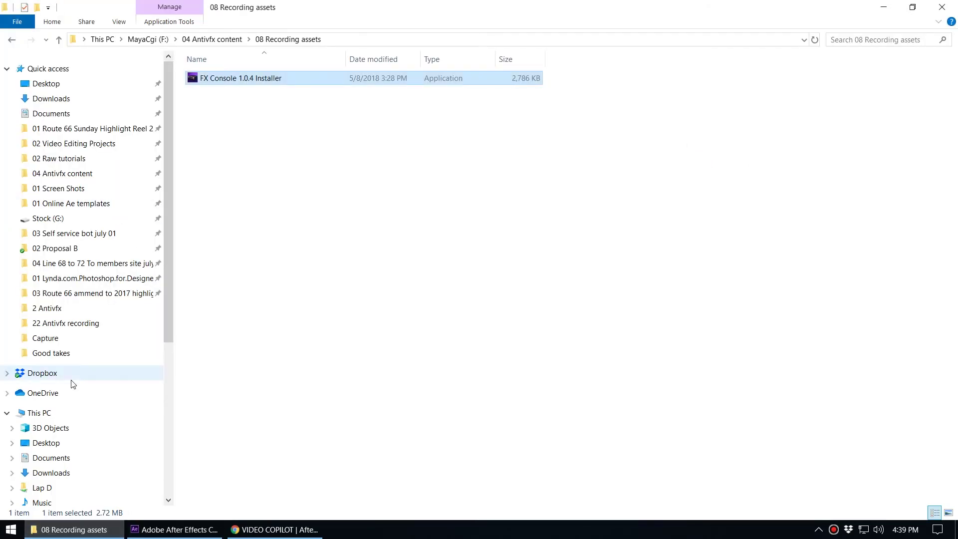
pyautogui.click(59, 113)
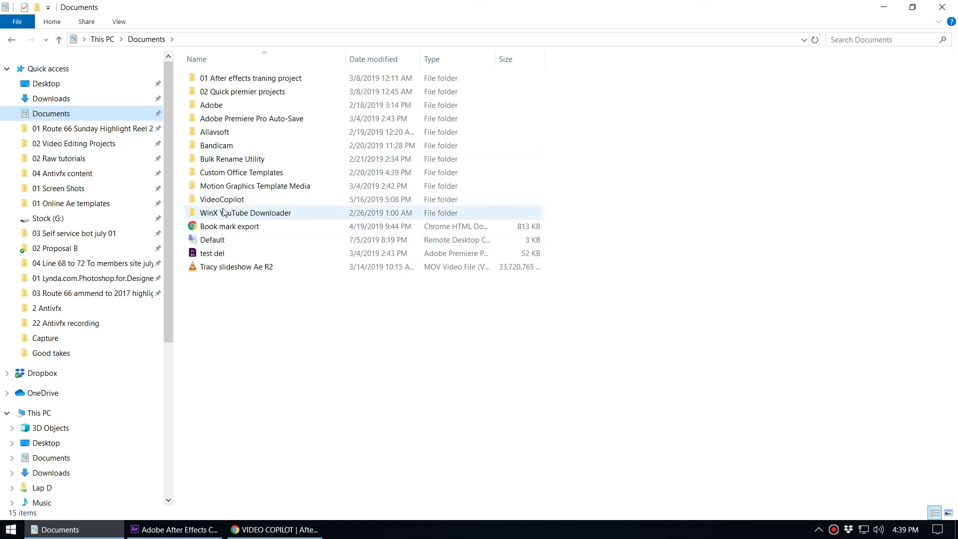
pyautogui.doubleClick(223, 200)
pyautogui.doubleClick(224, 80)
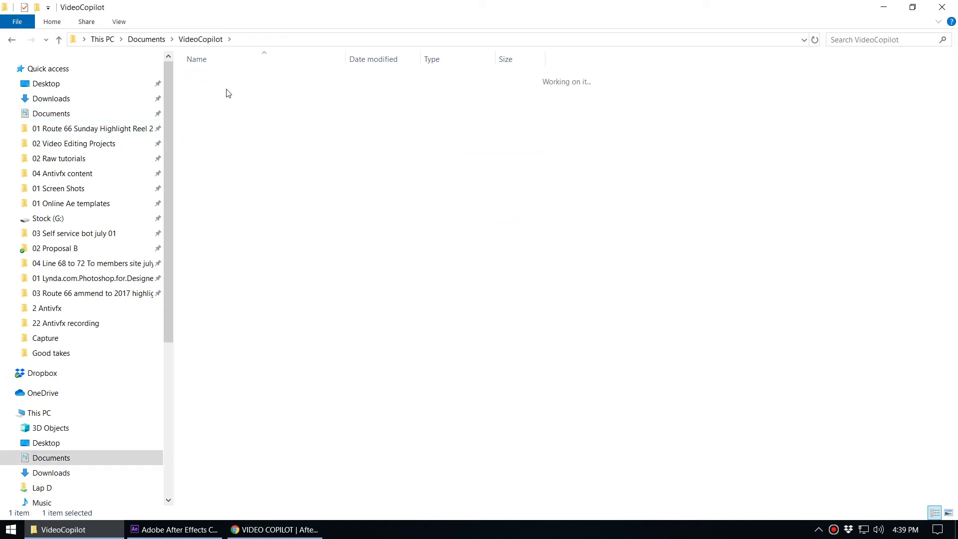
pyautogui.click(200, 80)
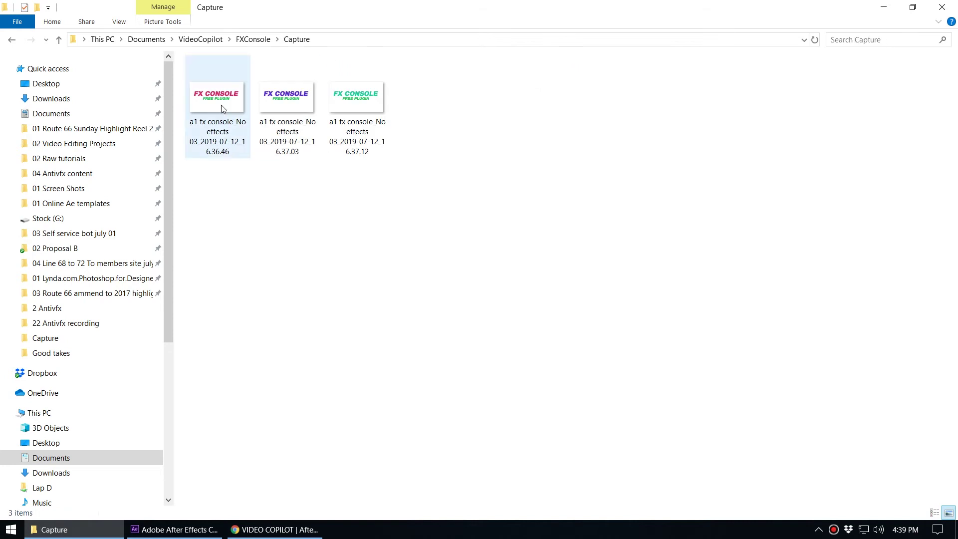
# Open the crimson screenshot from the Capture folder, browse through to the teal one, and close the image viewer
pyautogui.click(225, 108)
pyautogui.doubleClick(225, 109)
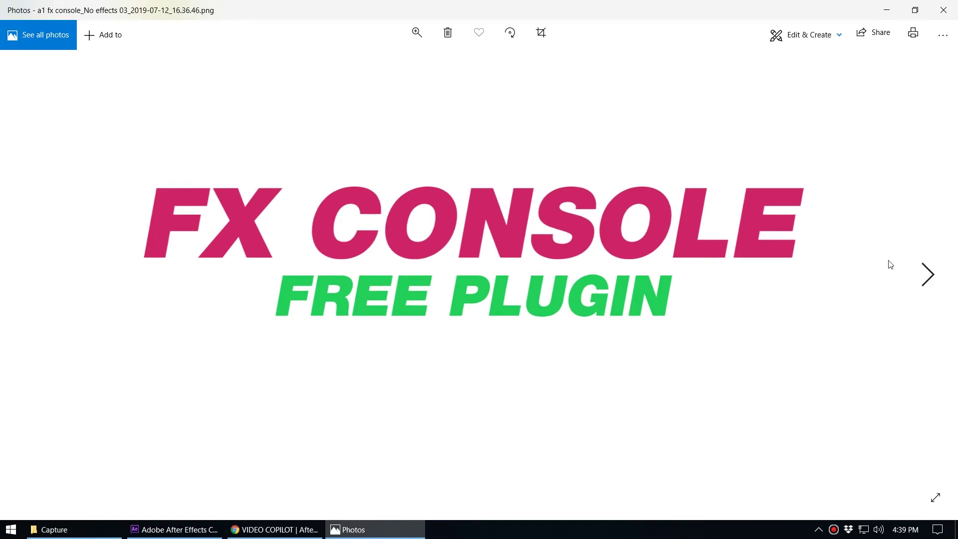
pyautogui.click(927, 288)
pyautogui.click(926, 286)
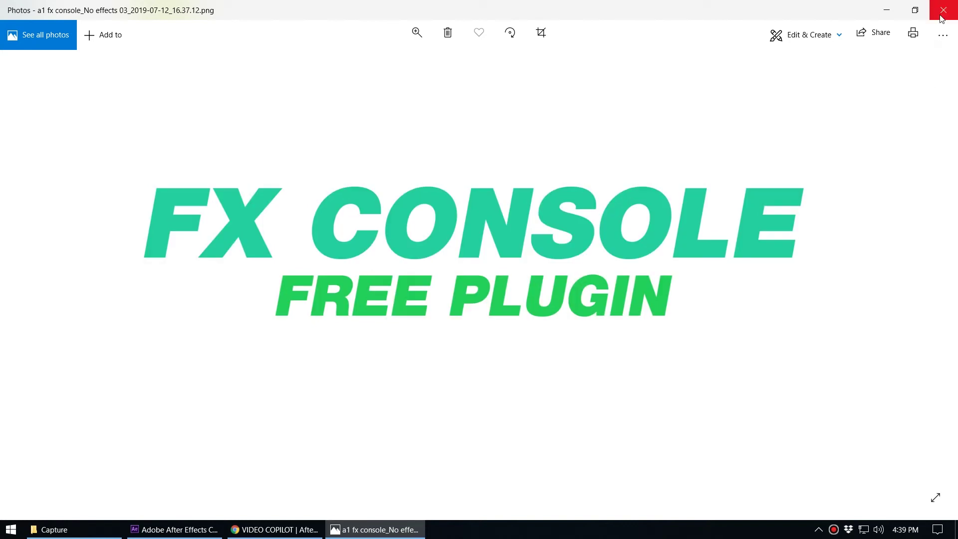
pyautogui.click(943, 10)
# Return to After Effects, turn off Full Resolution Screenshots in the FX Console settings, and set the composition preview resolution to Third
pyautogui.click(180, 529)
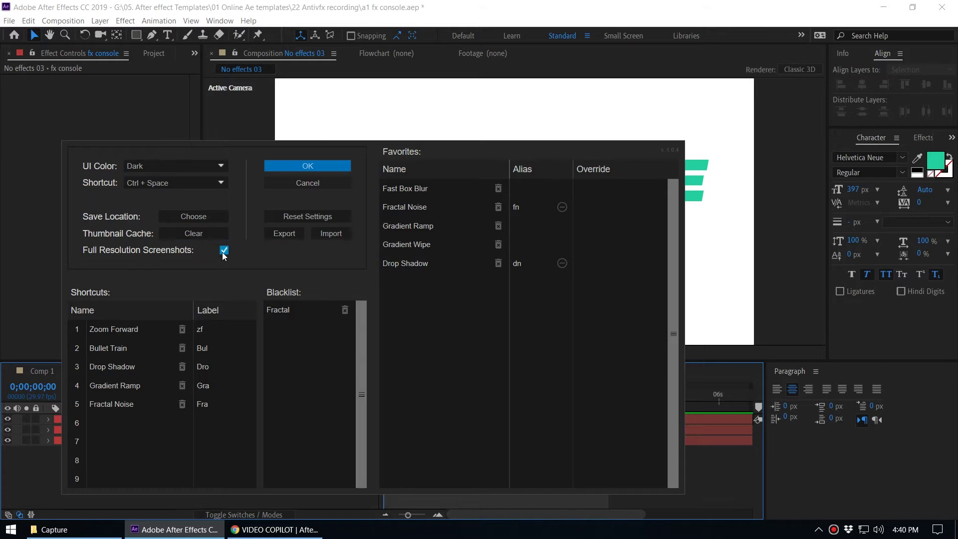
pyautogui.click(304, 168)
pyautogui.click(428, 351)
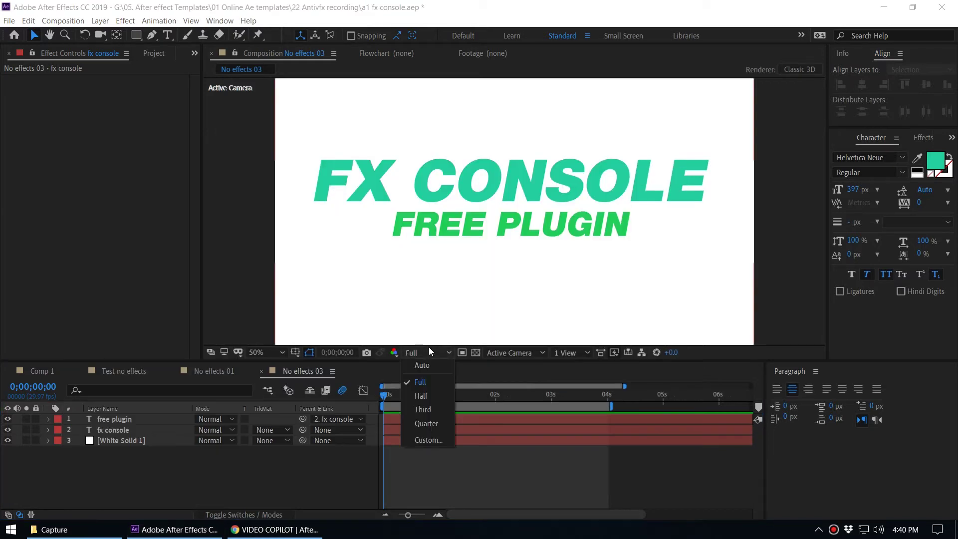
pyautogui.click(425, 409)
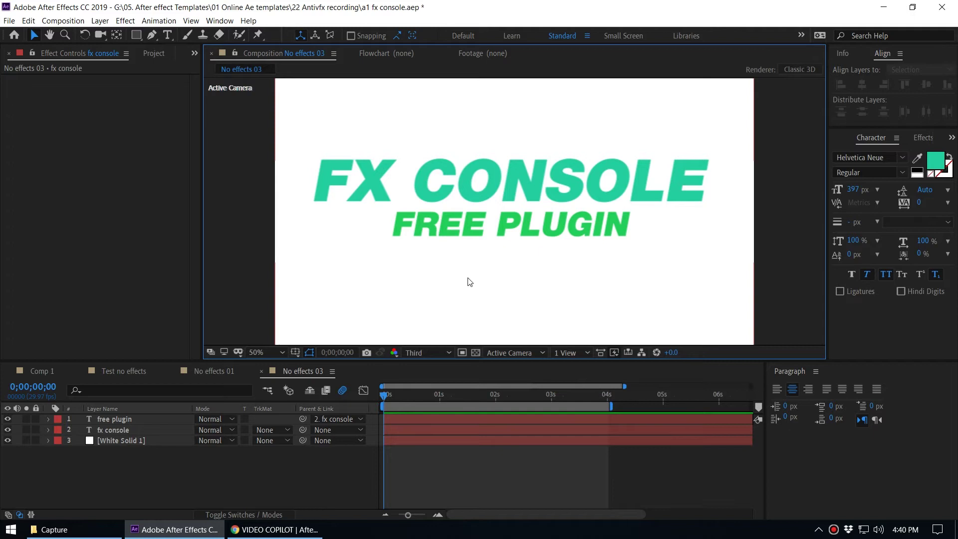
# Reopen the FX Console settings and enable Full Resolution Screenshots
pyautogui.click(147, 477)
pyautogui.hotkey('ctrl', 'space')
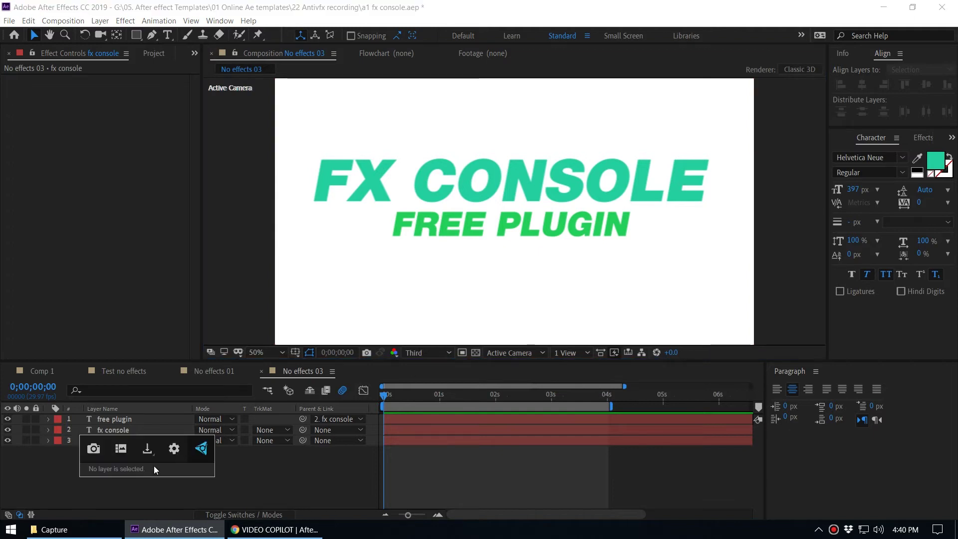
pyautogui.click(174, 448)
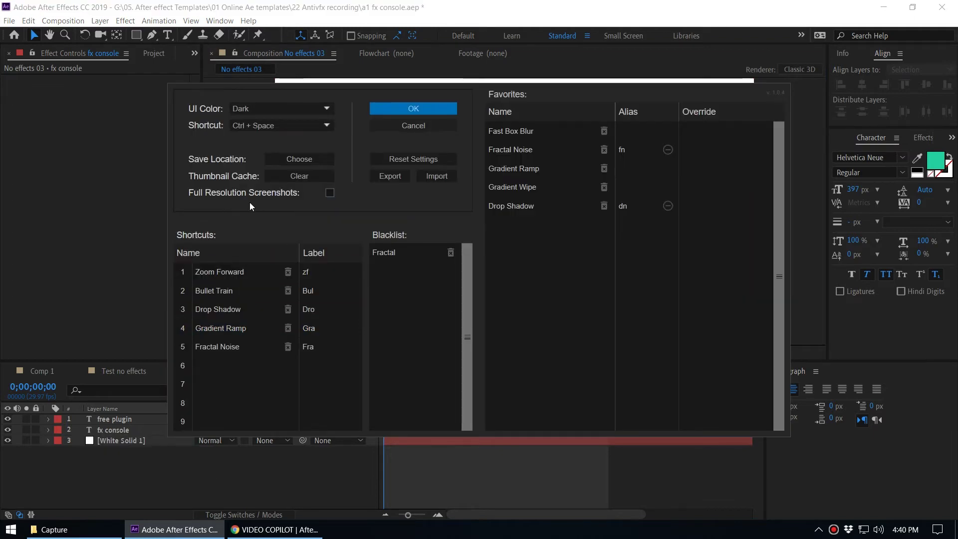
pyautogui.click(334, 196)
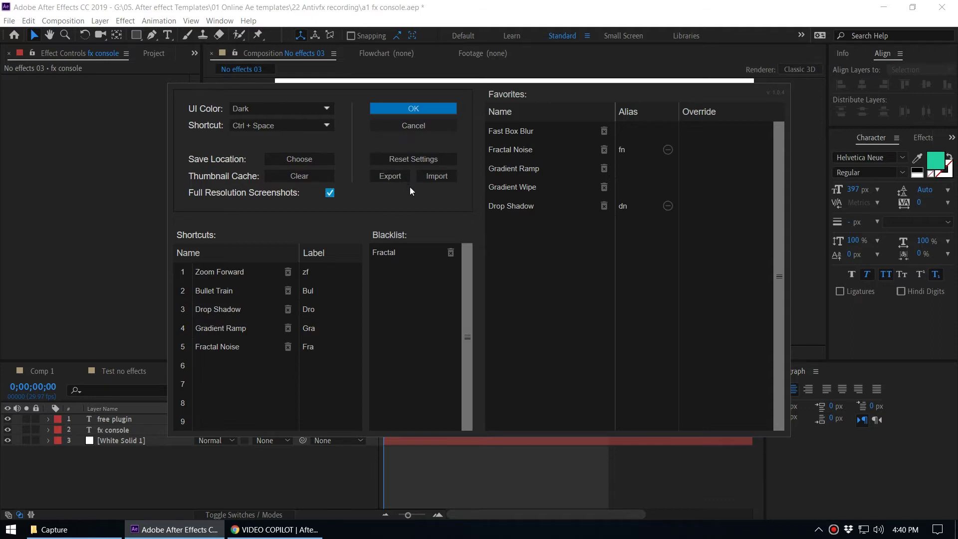
# View the file dialogs for exporting and importing FX Console settings, leave the import without loading a file, and close the settings
pyautogui.click(507, 151)
pyautogui.click(396, 180)
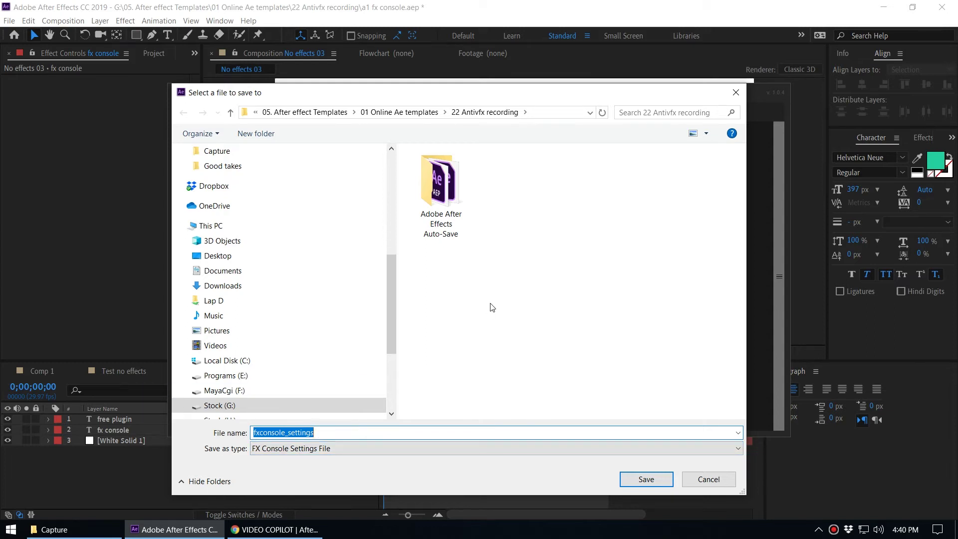
pyautogui.click(646, 479)
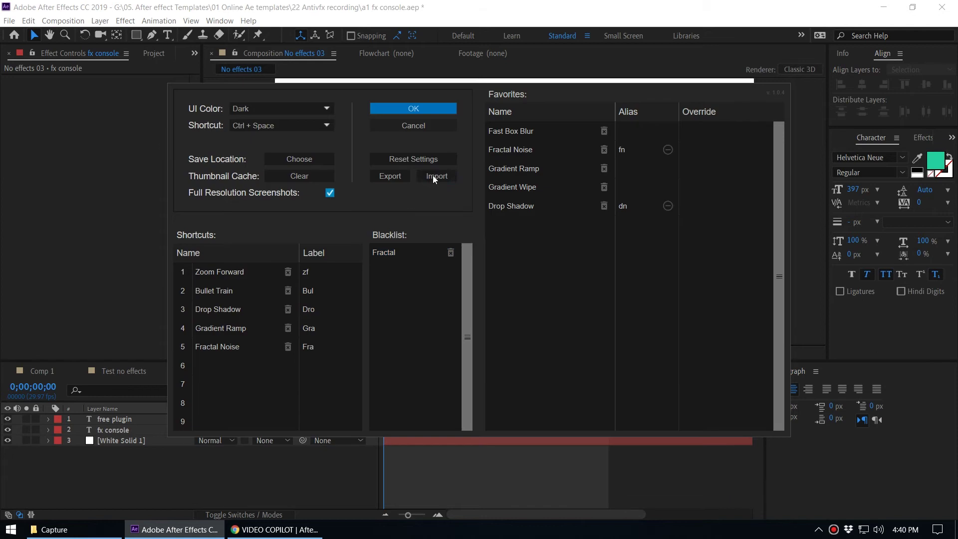
pyautogui.click(436, 178)
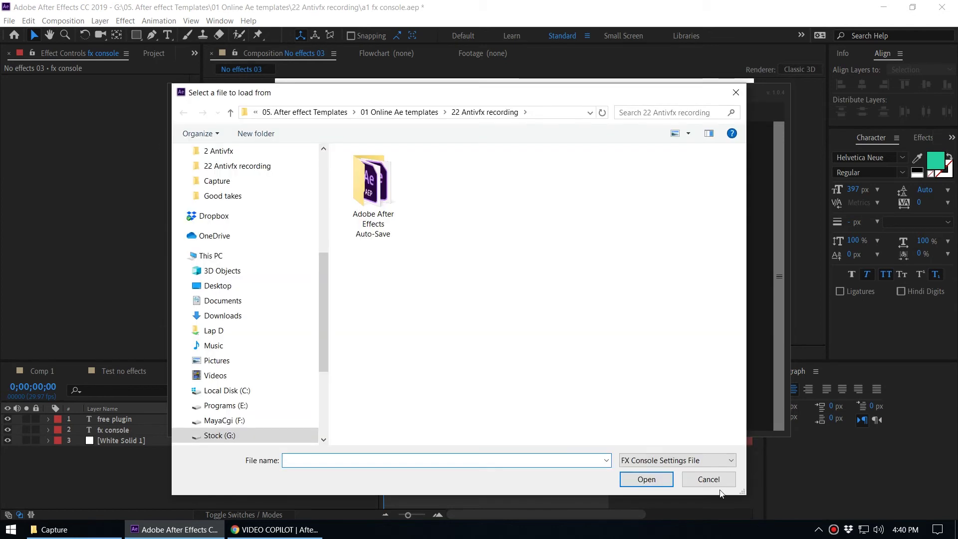
pyautogui.click(710, 479)
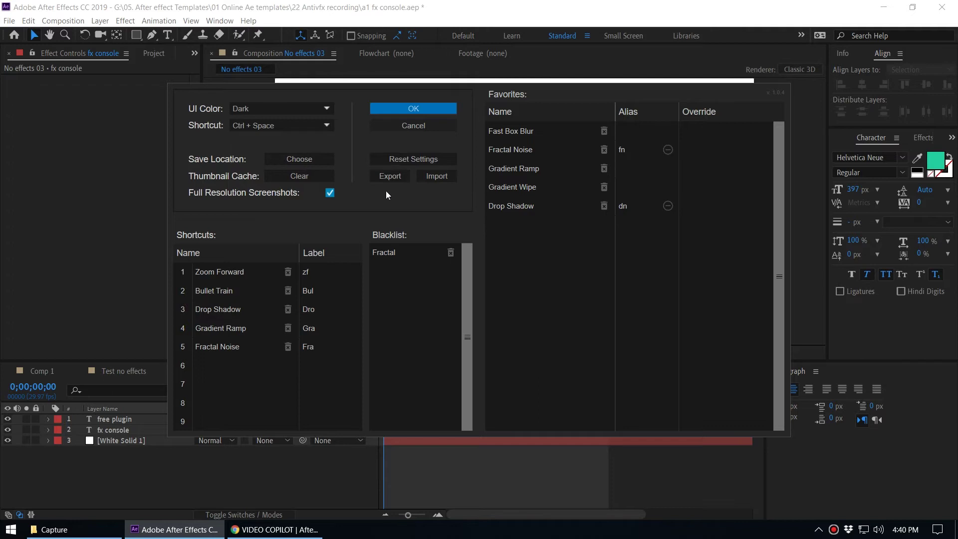
pyautogui.click(412, 109)
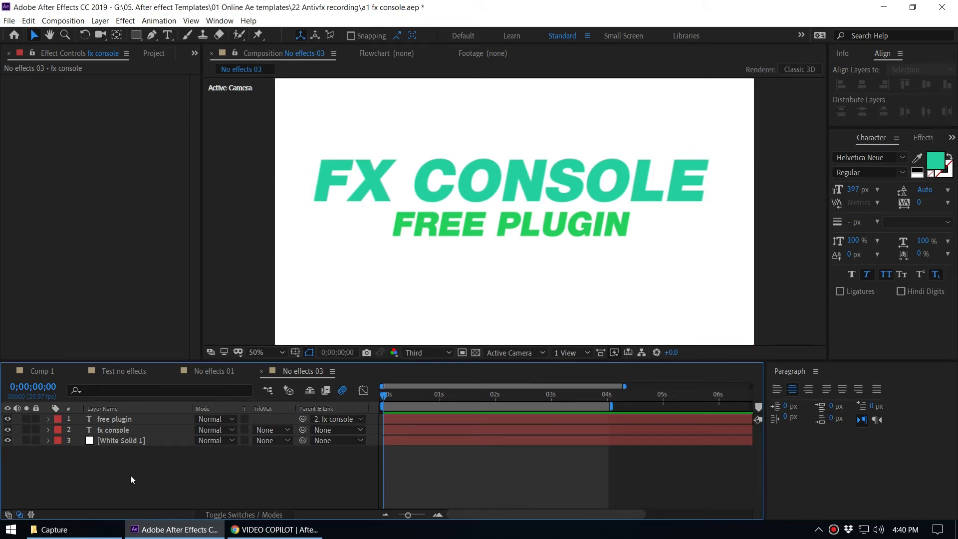
# Apply Fractal Noise to the White Solid 1 layer from its FX Console shortcut slot, and delete the effect again
pyautogui.hotkey('ctrl', 'space')
pyautogui.press('Escape')
pyautogui.click(112, 429)
pyautogui.click(119, 443)
pyautogui.hotkey('ctrl', 'space')
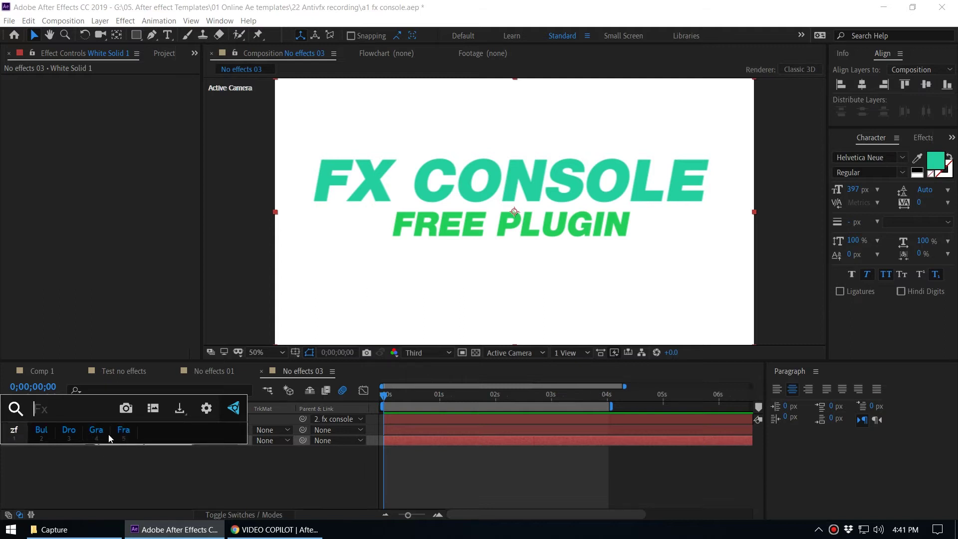
pyautogui.click(186, 468)
pyautogui.click(158, 440)
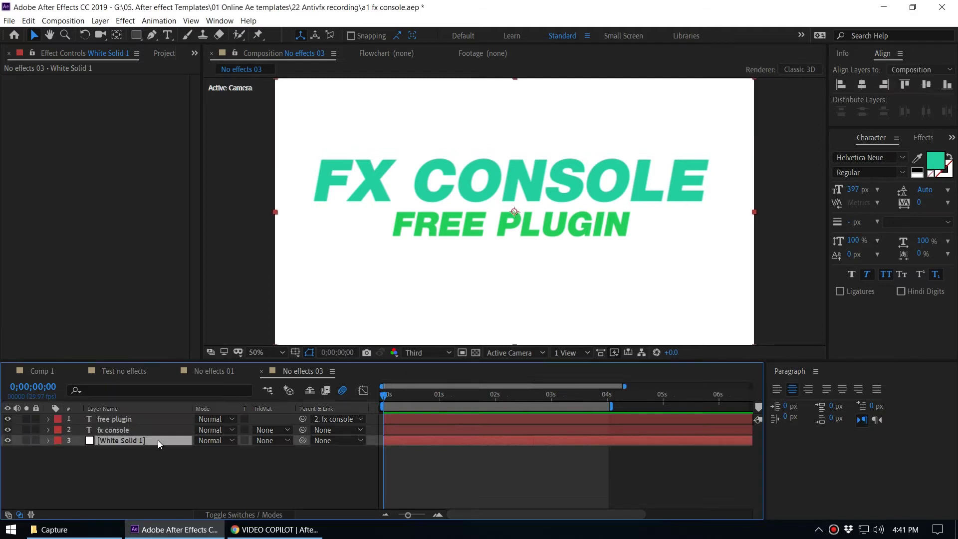
pyautogui.hotkey('ctrl', 'space')
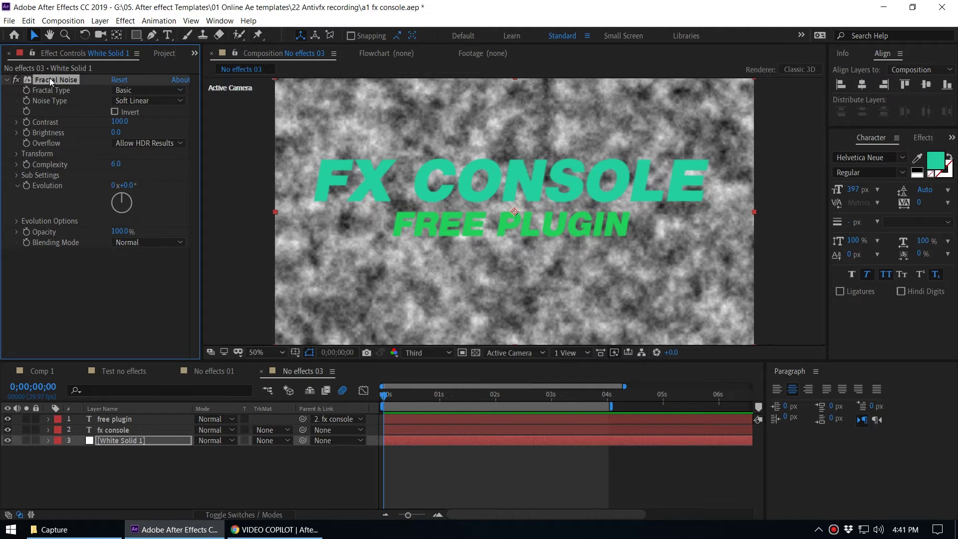
pyautogui.press('Delete')
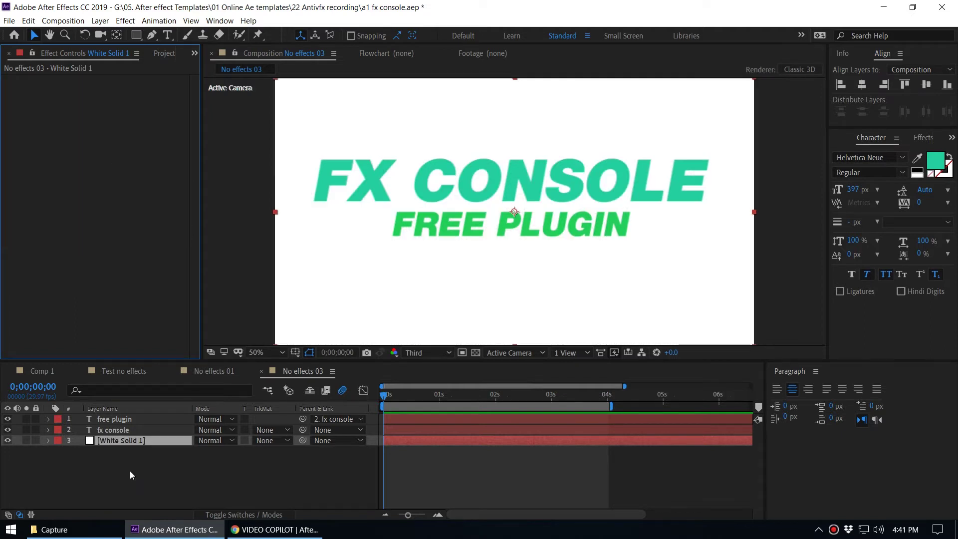
# Open the FX Console settings with no layer selected and assign the Bullet Train preset to shortcut slot 6, searching for "bul"
pyautogui.click(178, 479)
pyautogui.hotkey('ctrl', 'space')
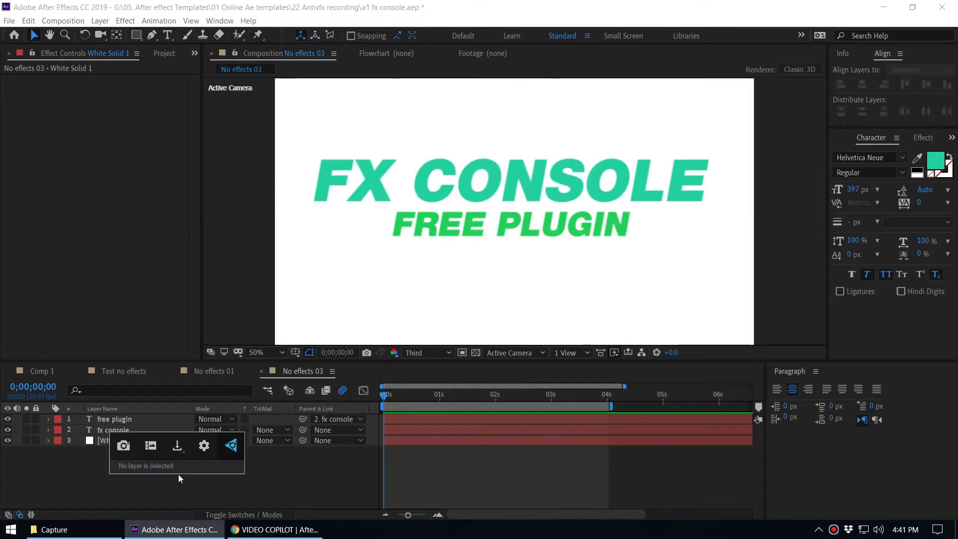
pyautogui.click(204, 446)
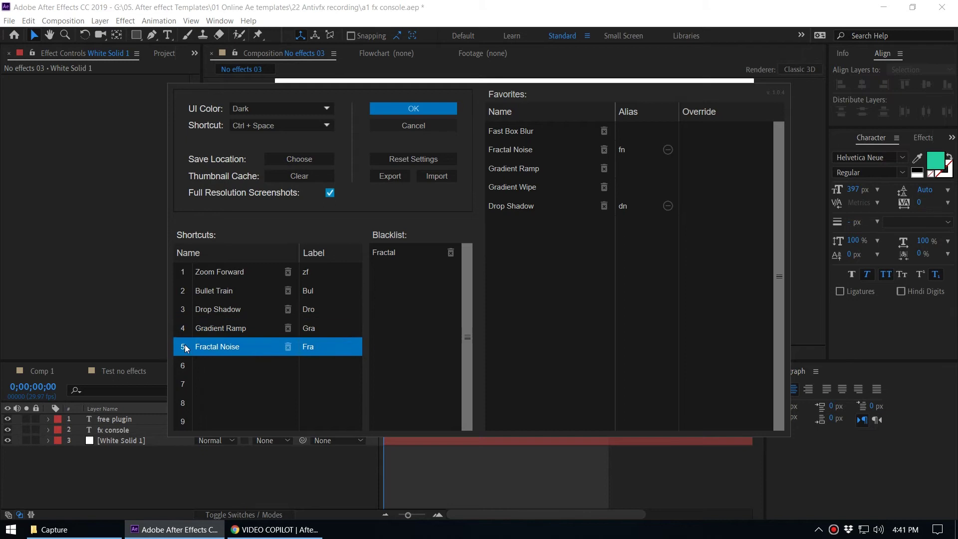
pyautogui.click(209, 367)
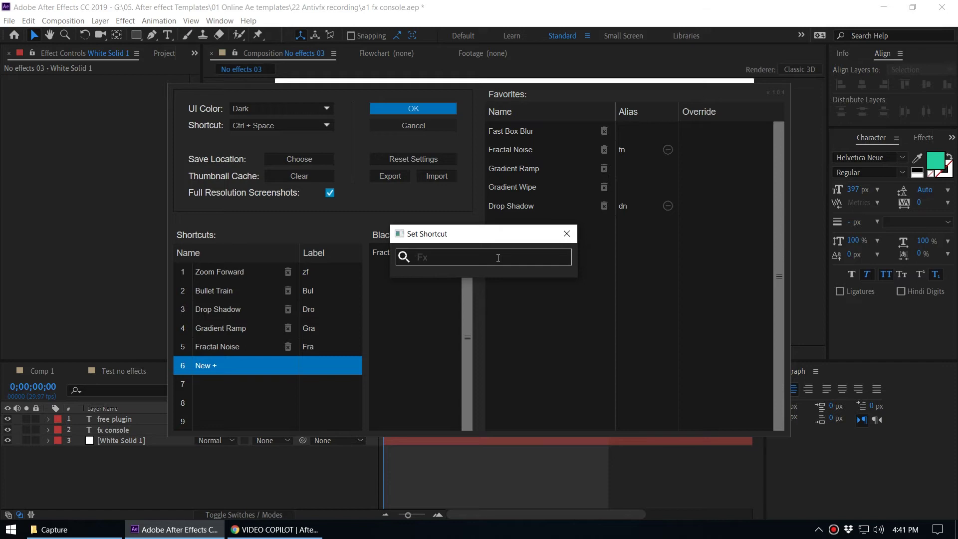
pyautogui.write('b')
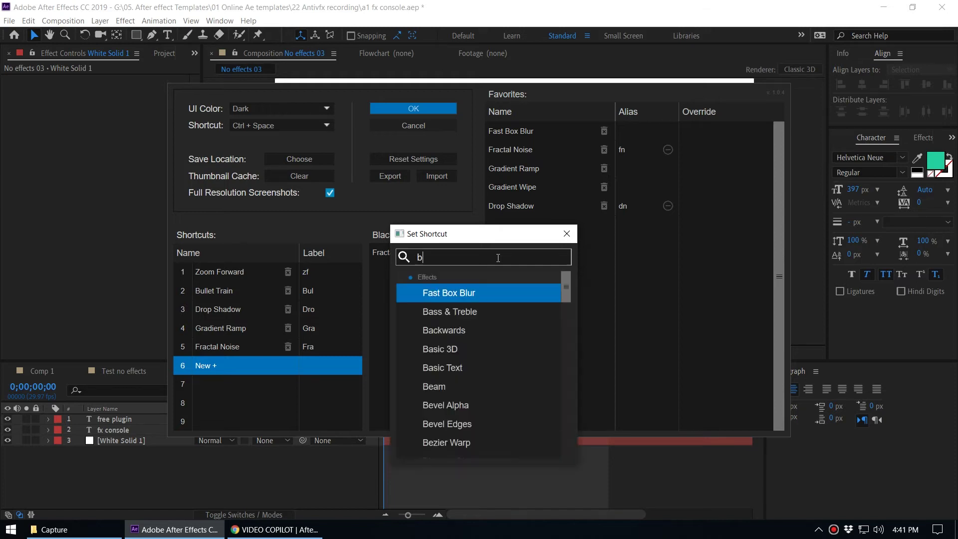
pyautogui.write('ul')
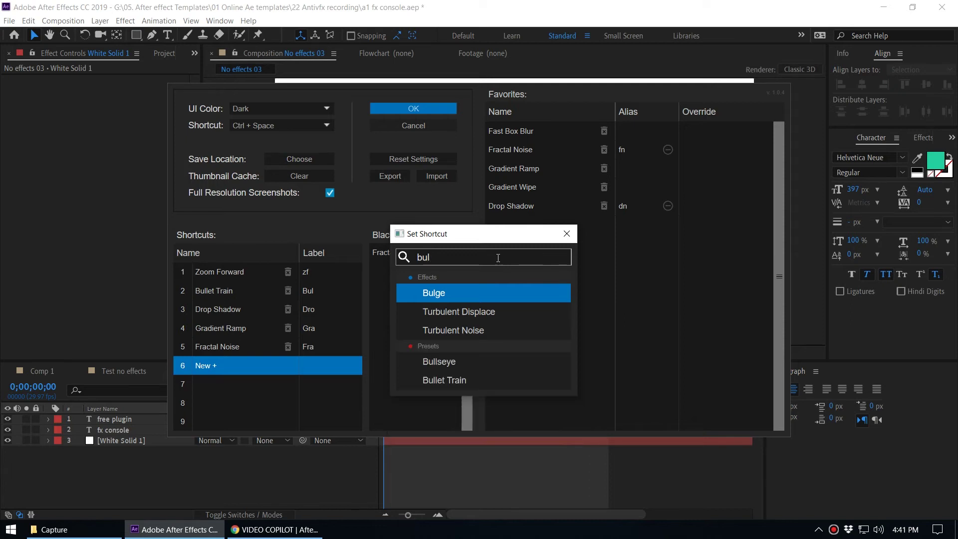
pyautogui.click(474, 377)
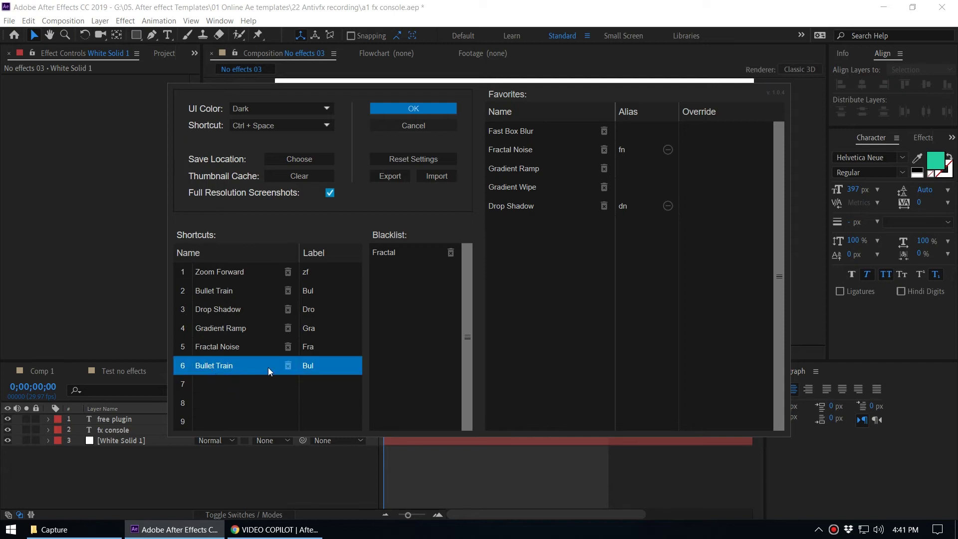
# Keep the label Bul for the Bullet Train shortcut in slot 6 and save the FX Console settings
pyautogui.doubleClick(316, 367)
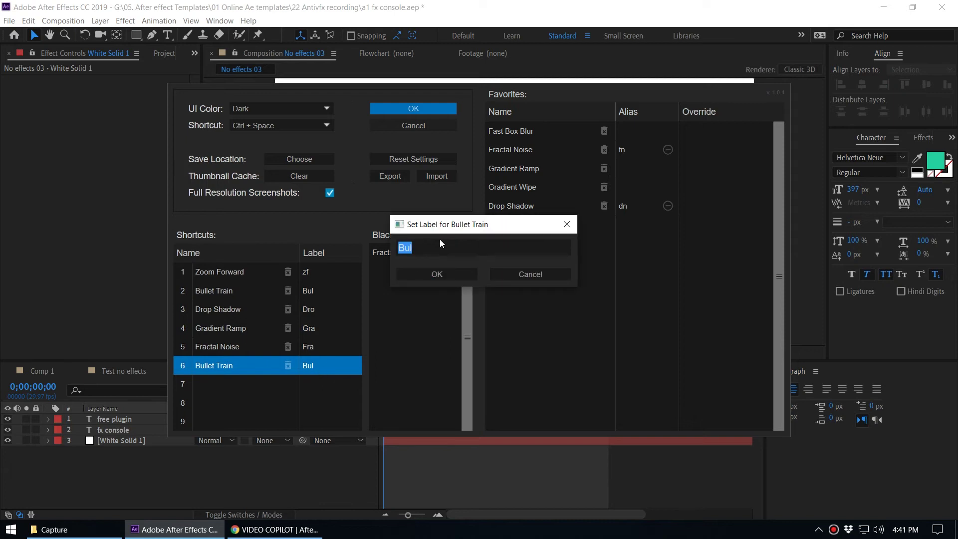
pyautogui.click(428, 276)
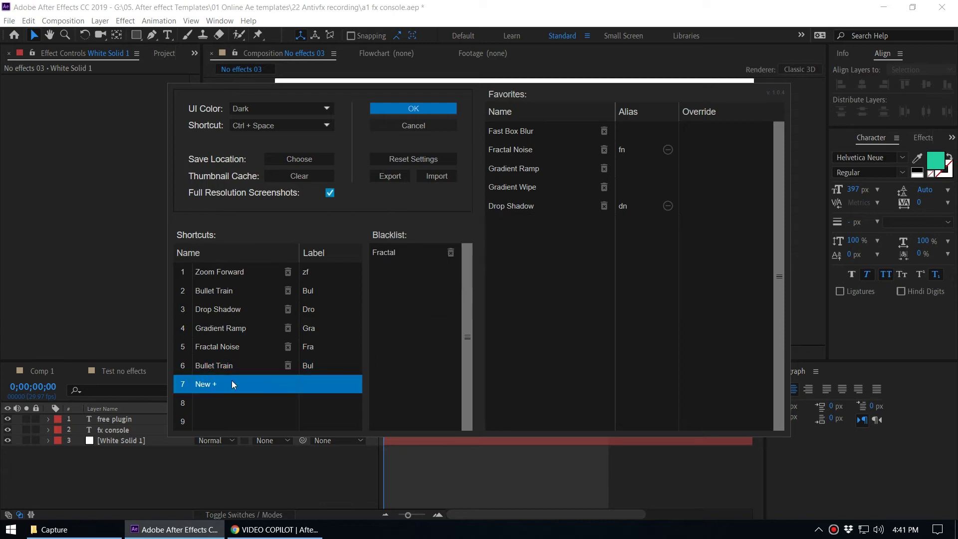
pyautogui.click(429, 110)
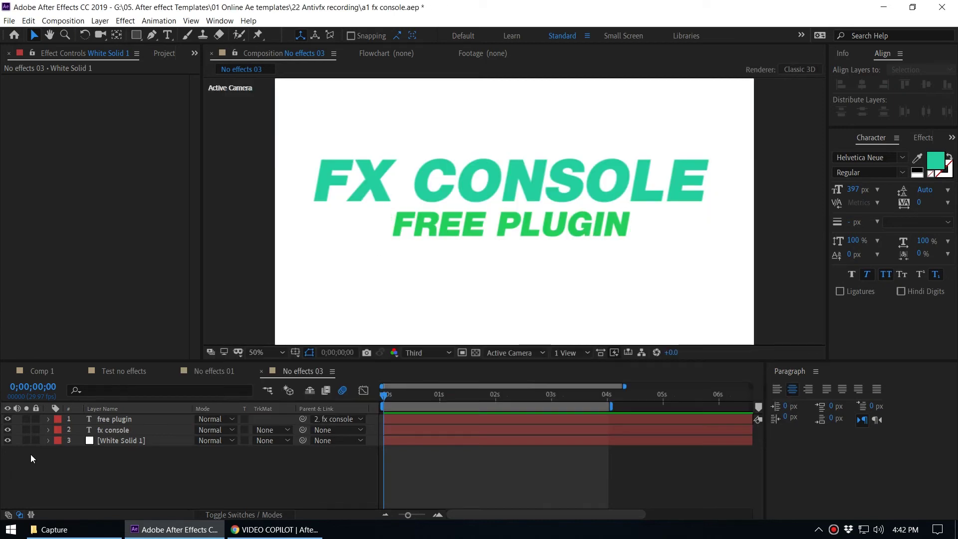
# Apply the Bullet Train preset to the fx console text layer from the FX Console shortcuts
pyautogui.click(112, 430)
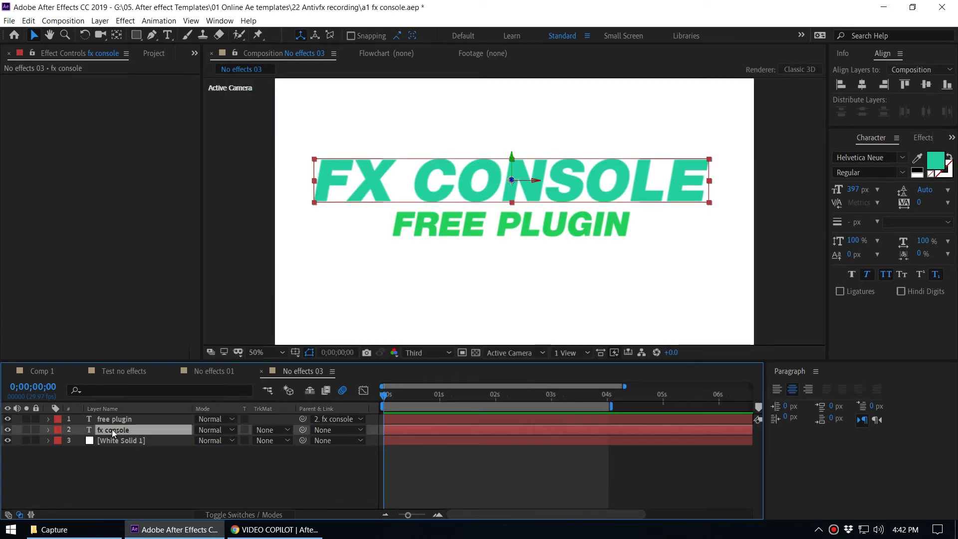
pyautogui.hotkey('ctrl', 'space')
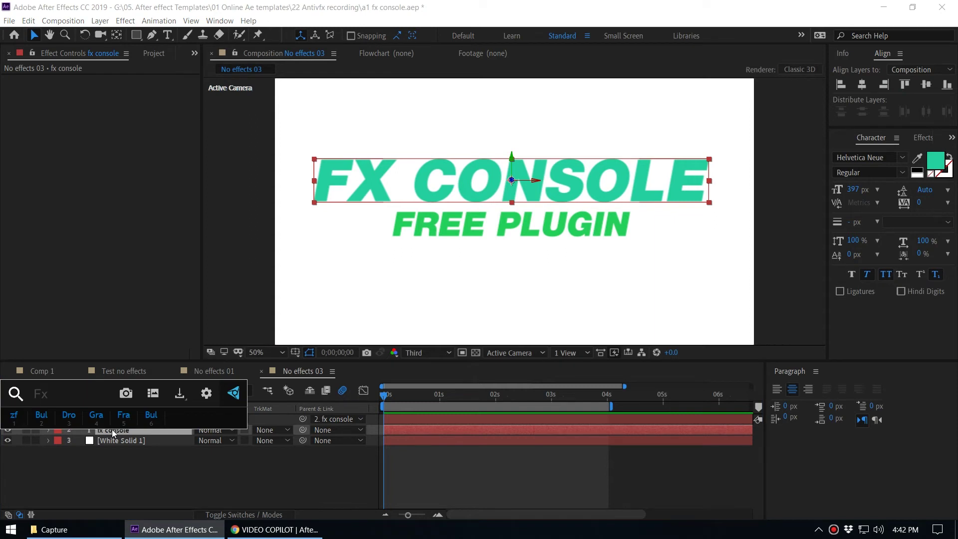
pyautogui.press('Escape')
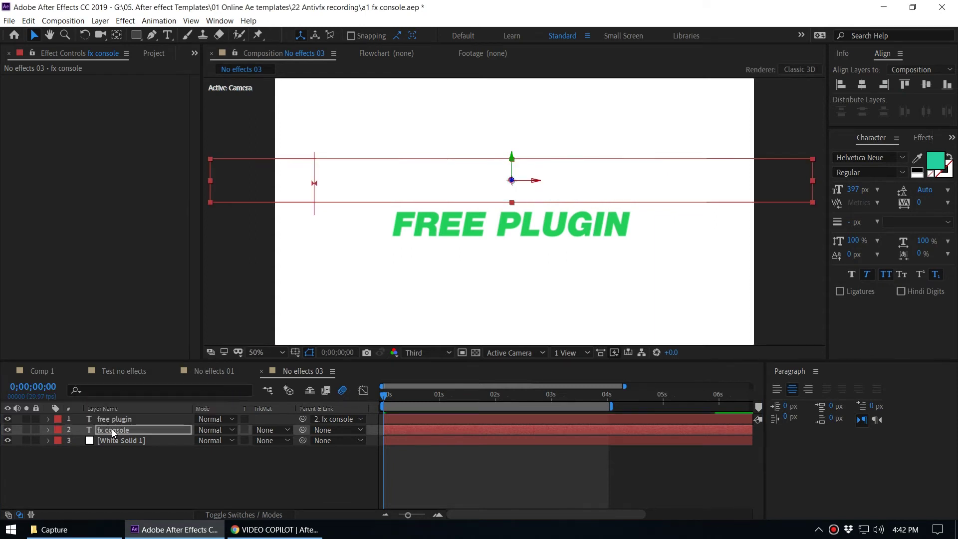
pyautogui.click(139, 422)
pyautogui.click(131, 432)
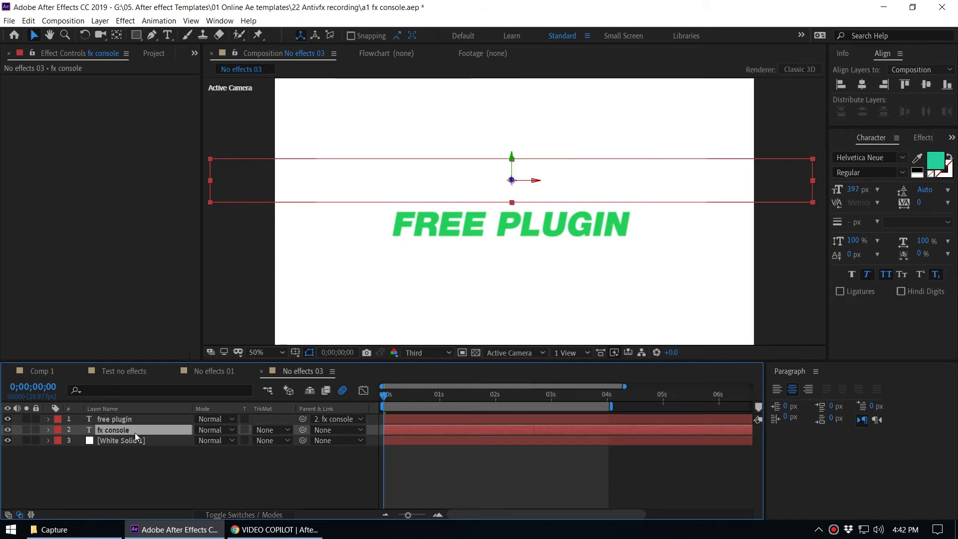
# Reveal the keyframes of the fx console layer and preview its Bullet Train animation
pyautogui.press('u')
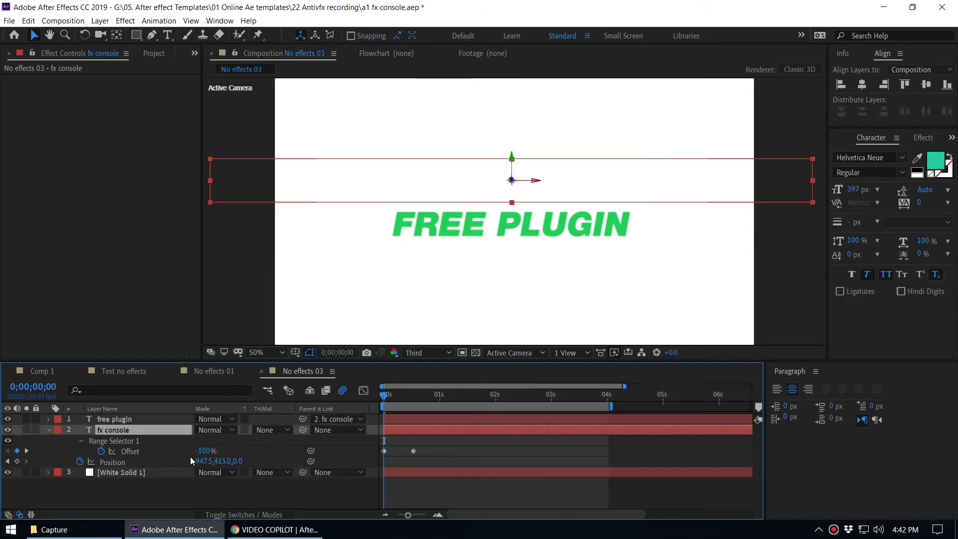
pyautogui.press('space')
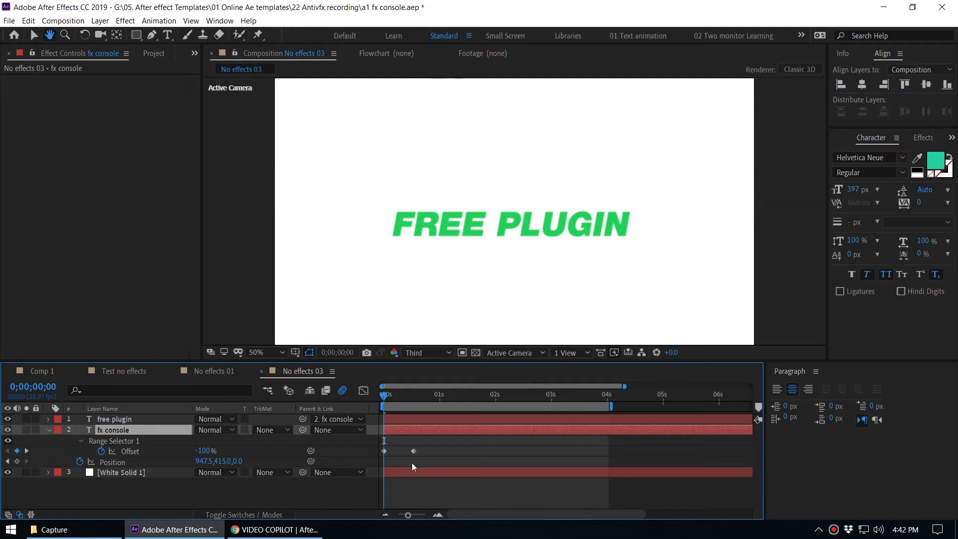
pyautogui.press('space')
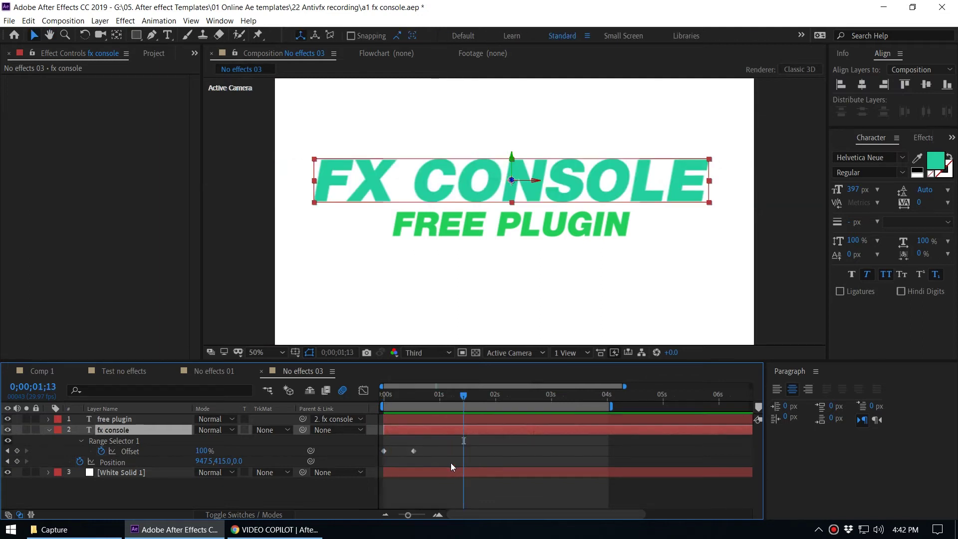
# Apply Bullet Train to the fx console layer again from shortcut slot 2, undo it, and deselect the layer
pyautogui.press('p')
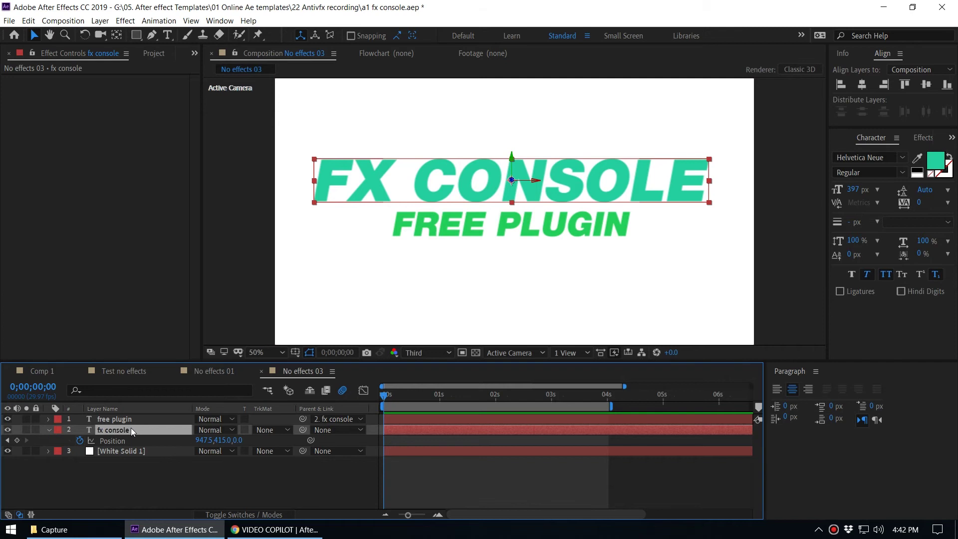
pyautogui.hotkey('ctrl', 'space')
pyautogui.press('2')
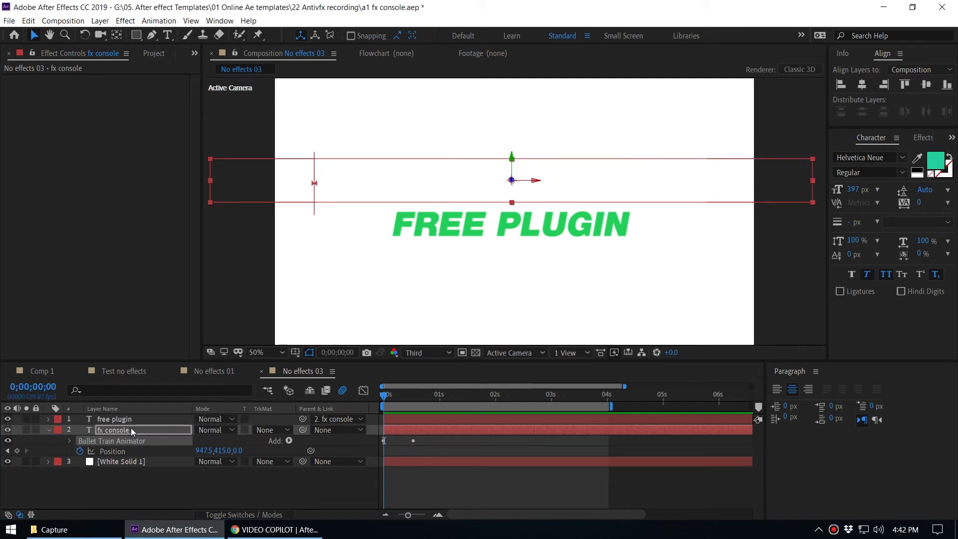
pyautogui.hotkey('ctrl', 'z')
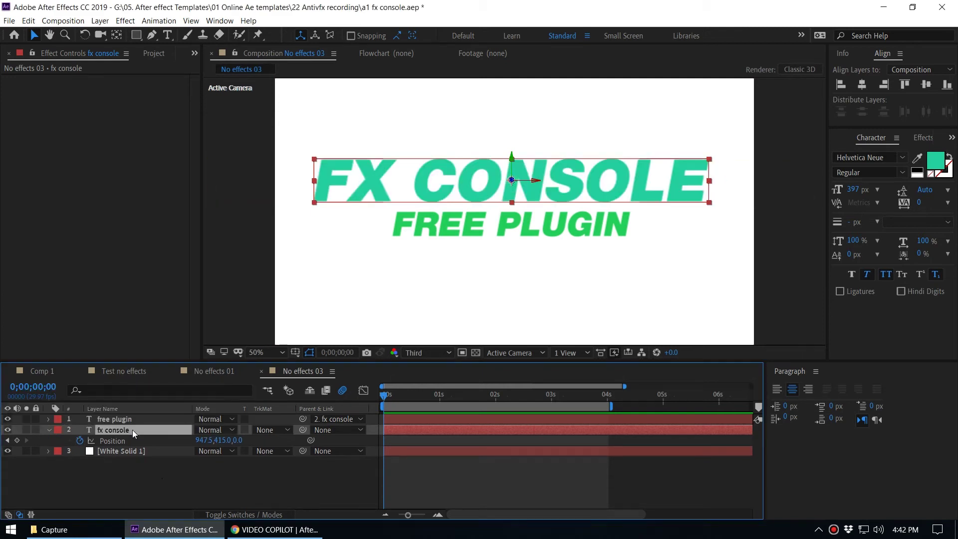
pyautogui.click(170, 476)
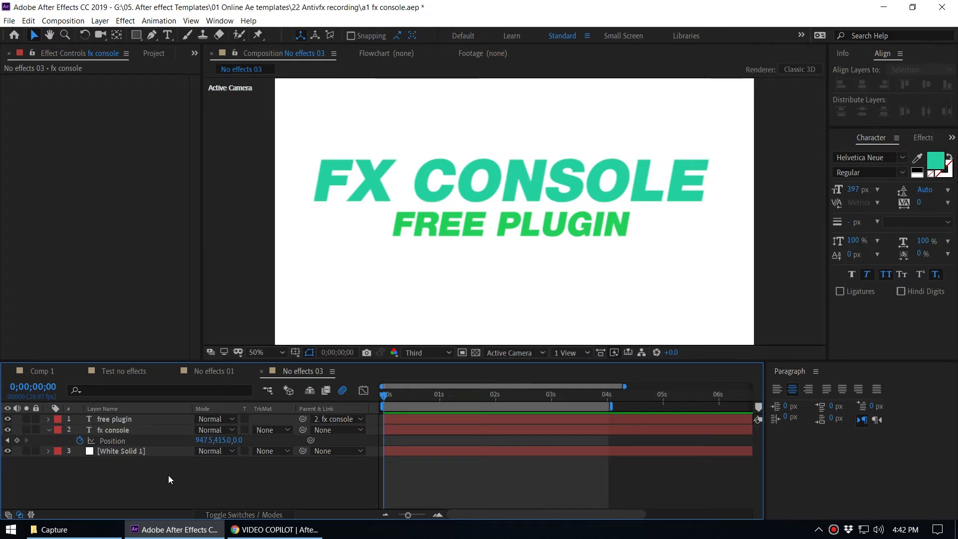
# Reopen the FX Console settings, remove Fractal from the Blacklist, and save the settings
pyautogui.hotkey('ctrl', 'space')
pyautogui.click(195, 446)
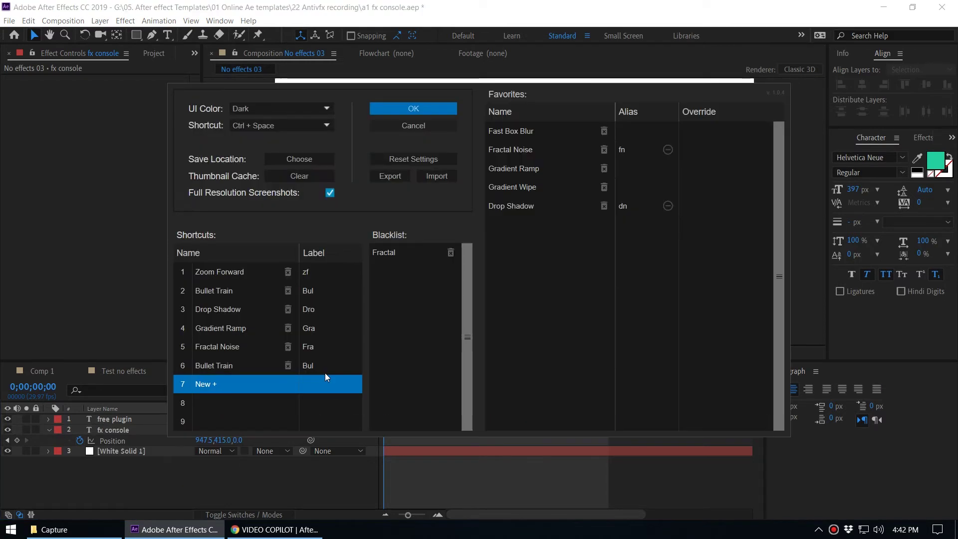
pyautogui.click(212, 384)
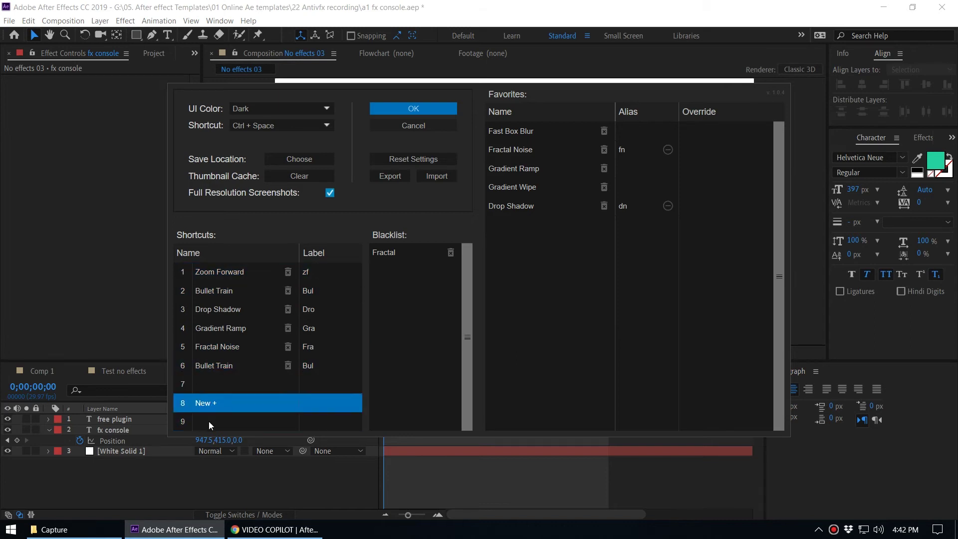
pyautogui.click(230, 407)
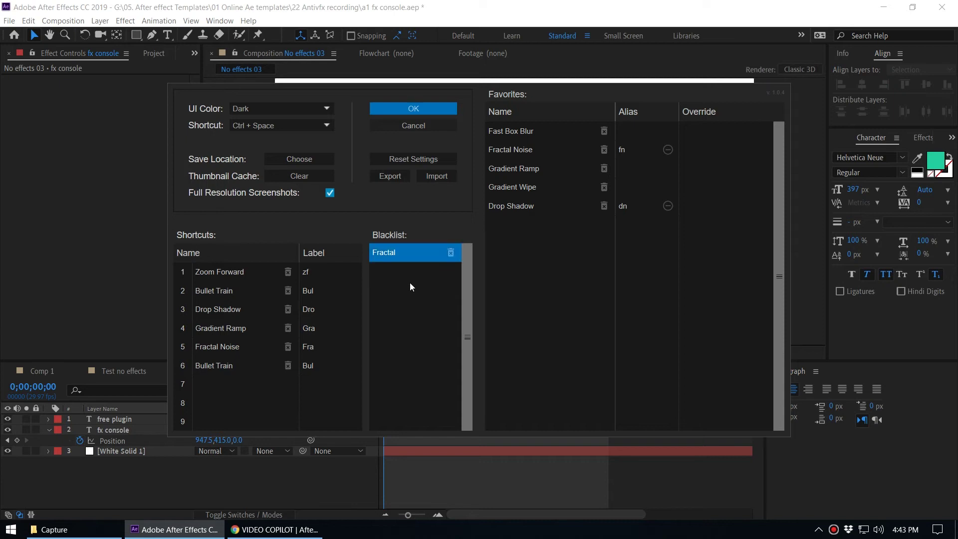
pyautogui.click(451, 253)
pyautogui.click(413, 109)
# Select the White Solid 1 layer and search FX Console for "fra"
pyautogui.click(129, 450)
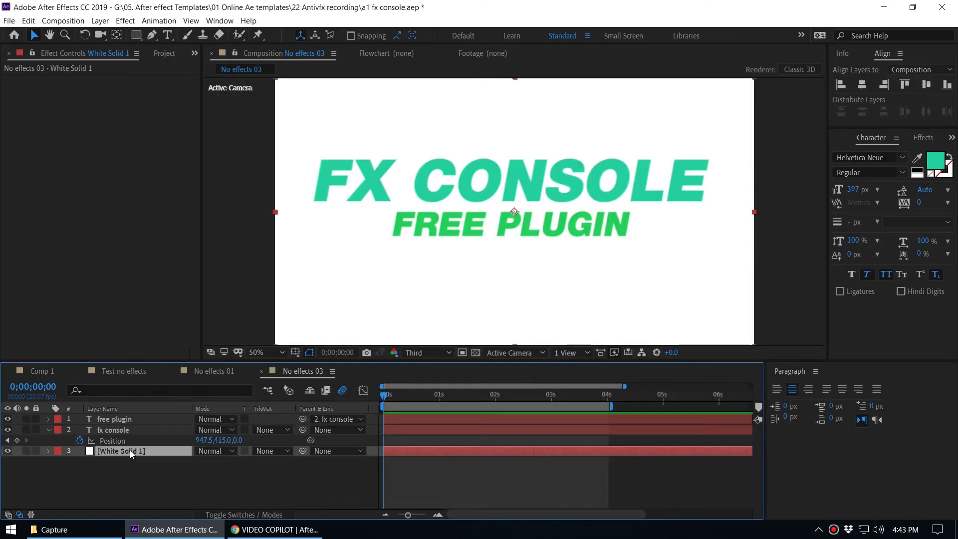
pyautogui.hotkey('ctrl', 'space')
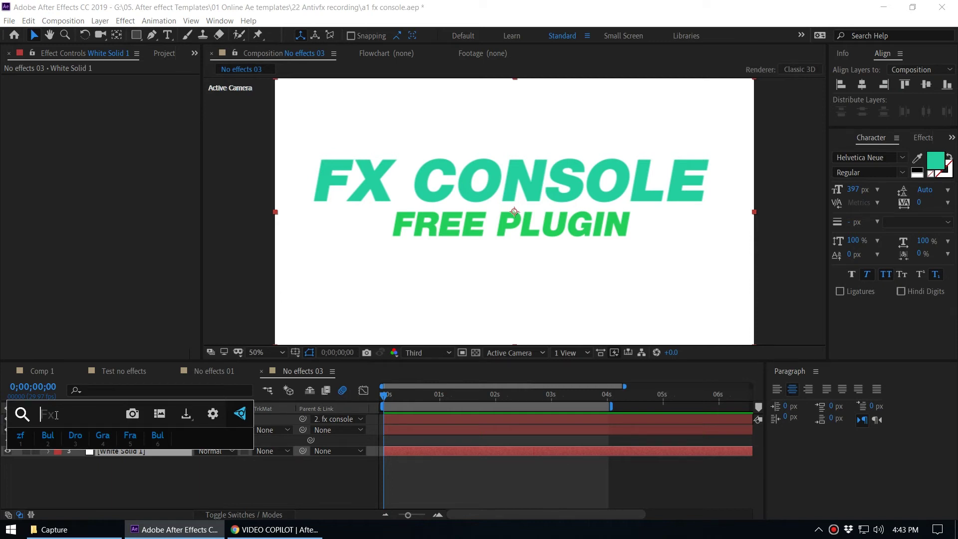
pyautogui.write('fra')
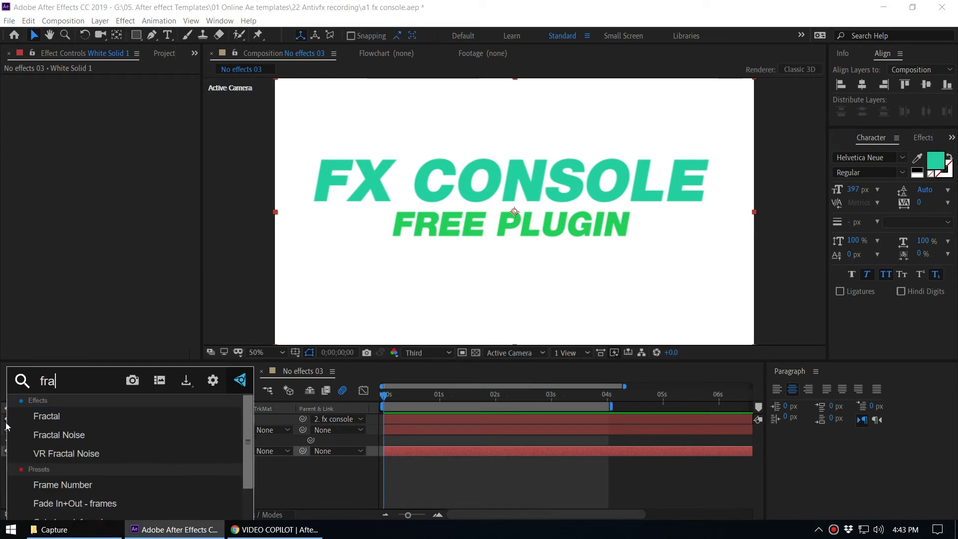
# Blacklist the Fractal effect from the FX Console results, search "fra" again, and close the console
pyautogui.rightClick(100, 412)
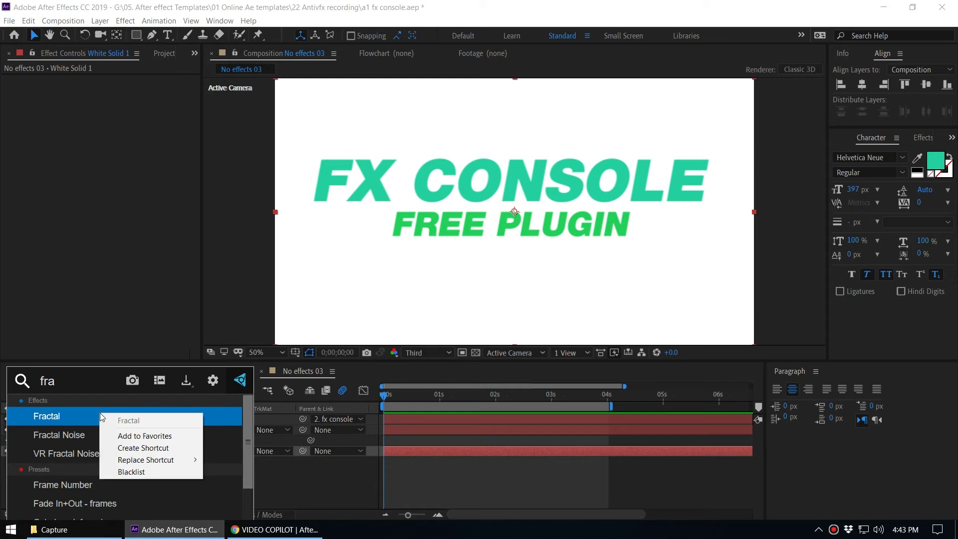
pyautogui.click(143, 472)
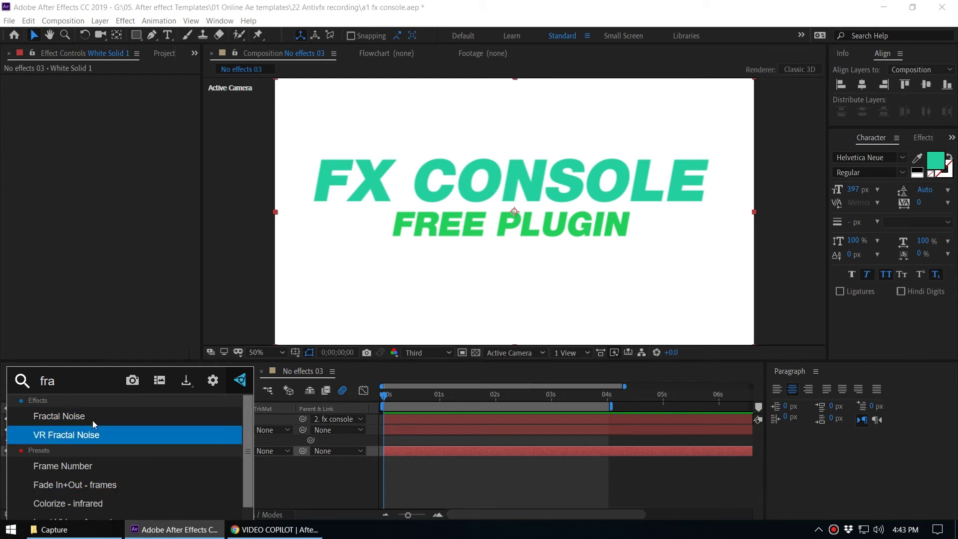
pyautogui.hotkey('ctrl', 'a')
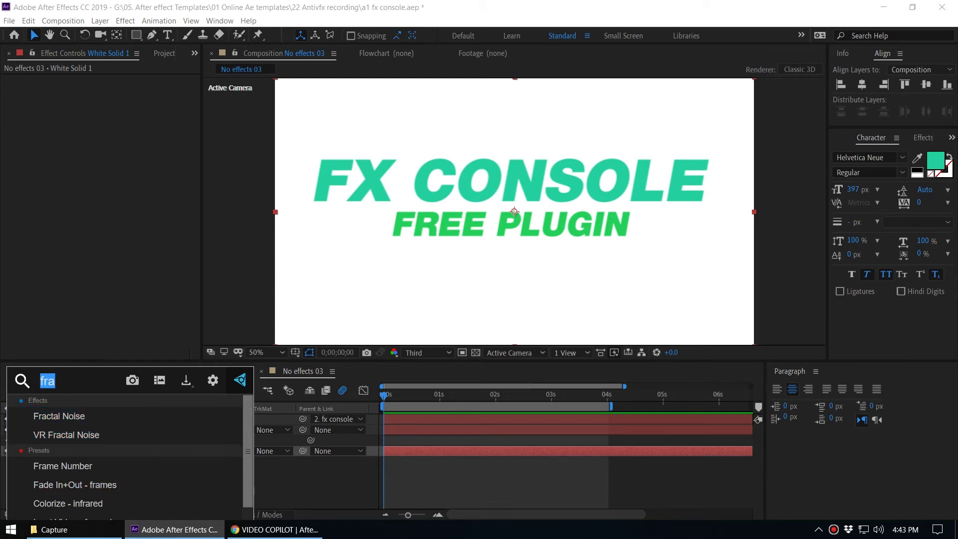
pyautogui.write('fra')
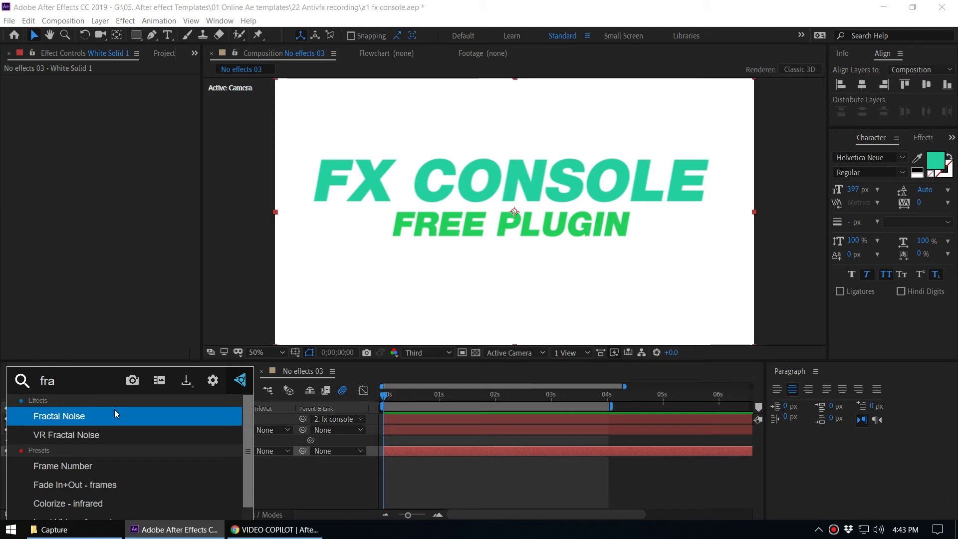
pyautogui.click(305, 478)
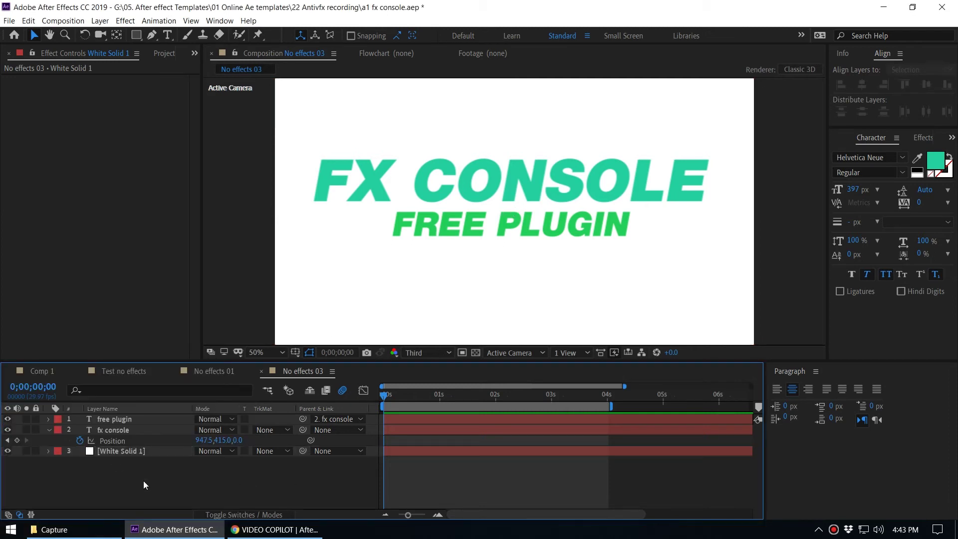
# Open the FX Console settings, remove Fractal from the Blacklist, and save the settings
pyautogui.hotkey('ctrl', 'space')
pyautogui.click(170, 454)
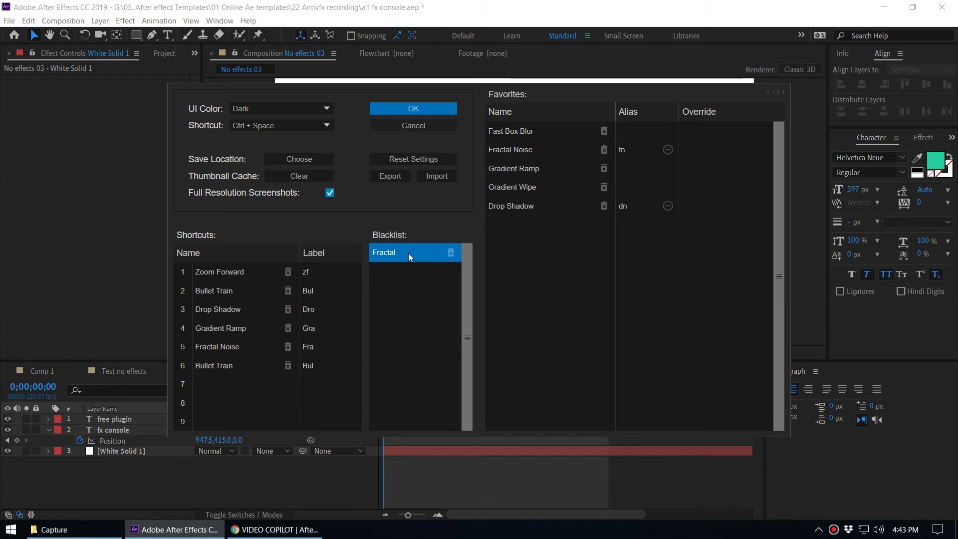
pyautogui.click(451, 253)
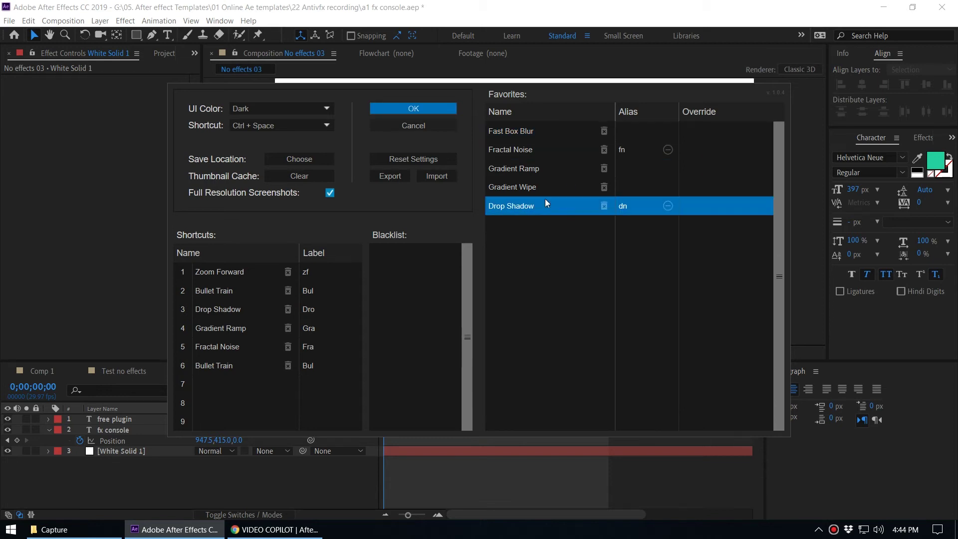
pyautogui.click(429, 110)
# With White Solid 1 selected, search FX Console for "fr" and add Fractal Noise to the favorites
pyautogui.click(134, 449)
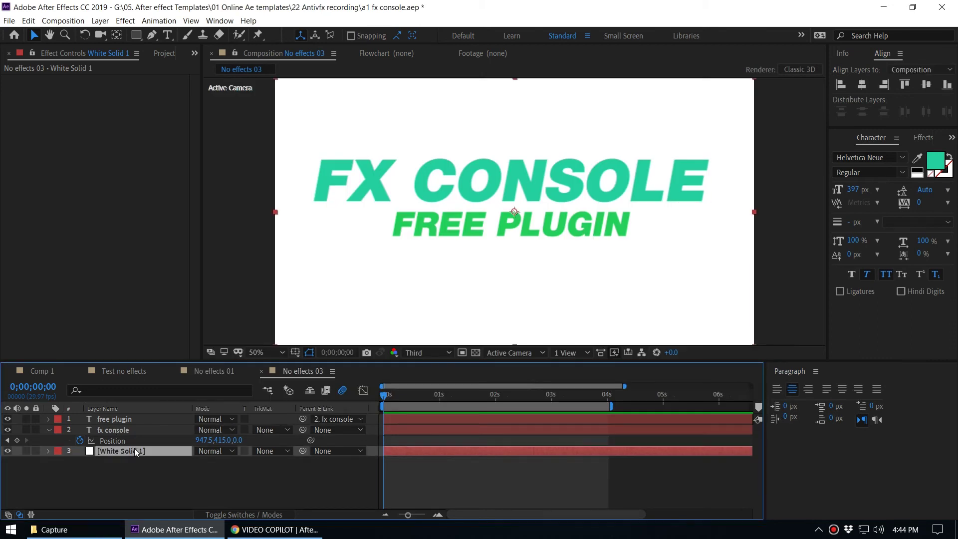
pyautogui.hotkey('ctrl', 'space')
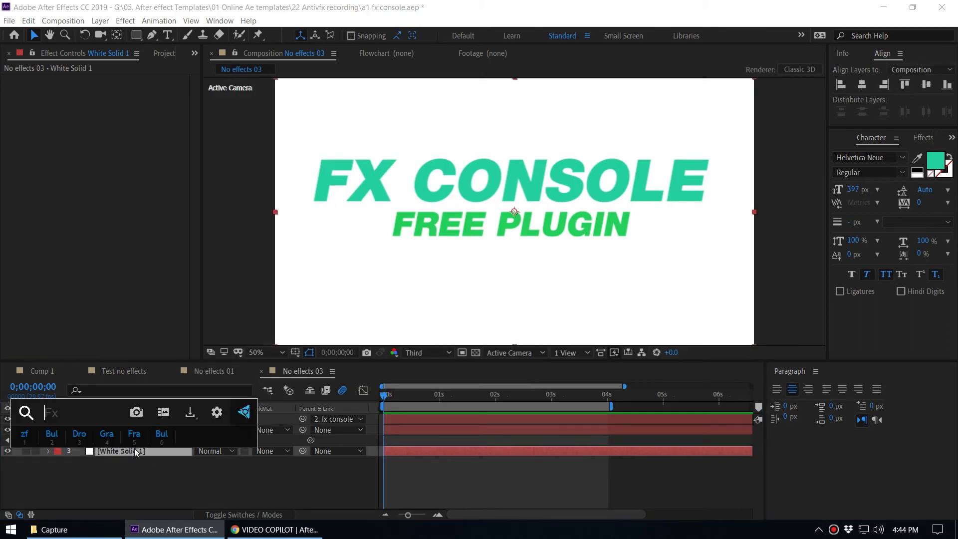
pyautogui.write('fr')
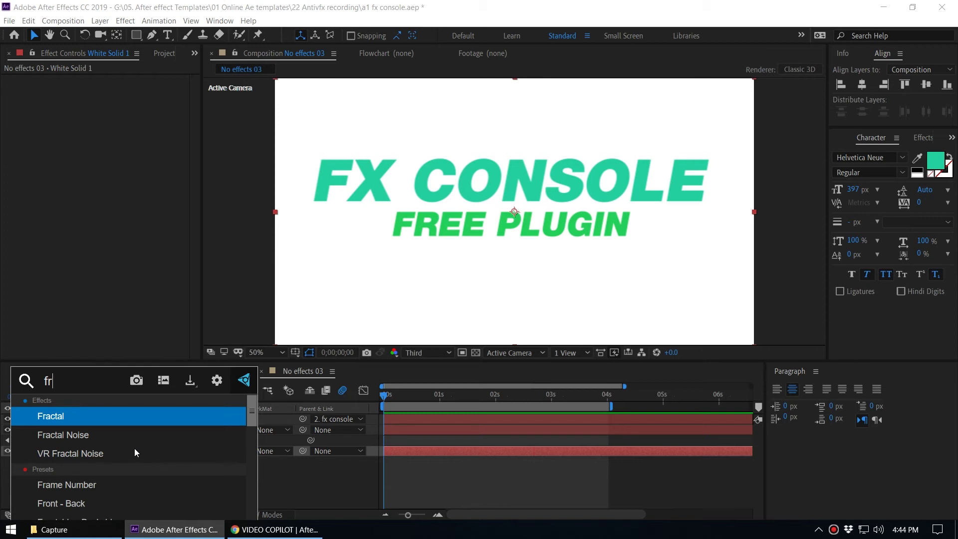
pyautogui.rightClick(112, 437)
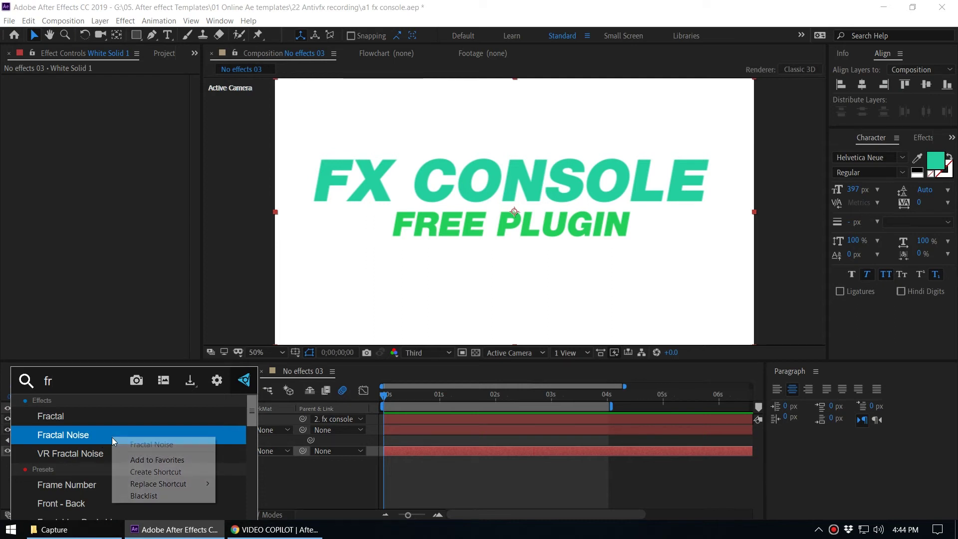
pyautogui.click(141, 460)
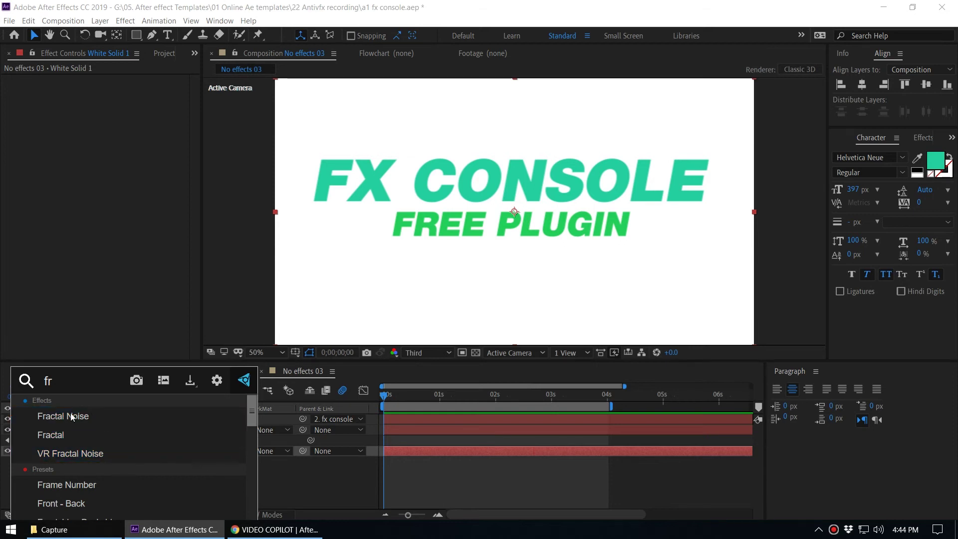
# Search FX Console for "bul" and add the Bullet Train preset to the favorites
pyautogui.press('BackSpace')
pyautogui.press('BackSpace')
pyautogui.write('bu')
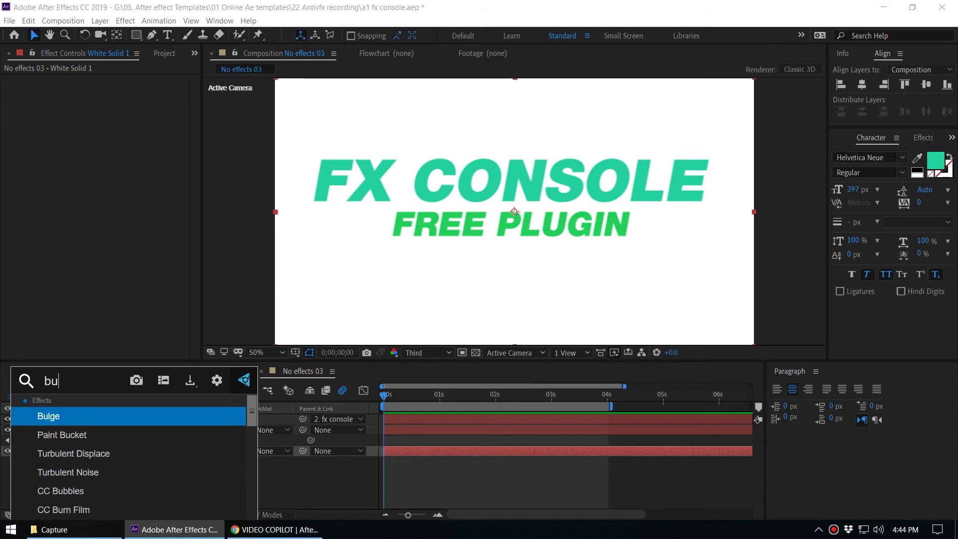
pyautogui.write('l')
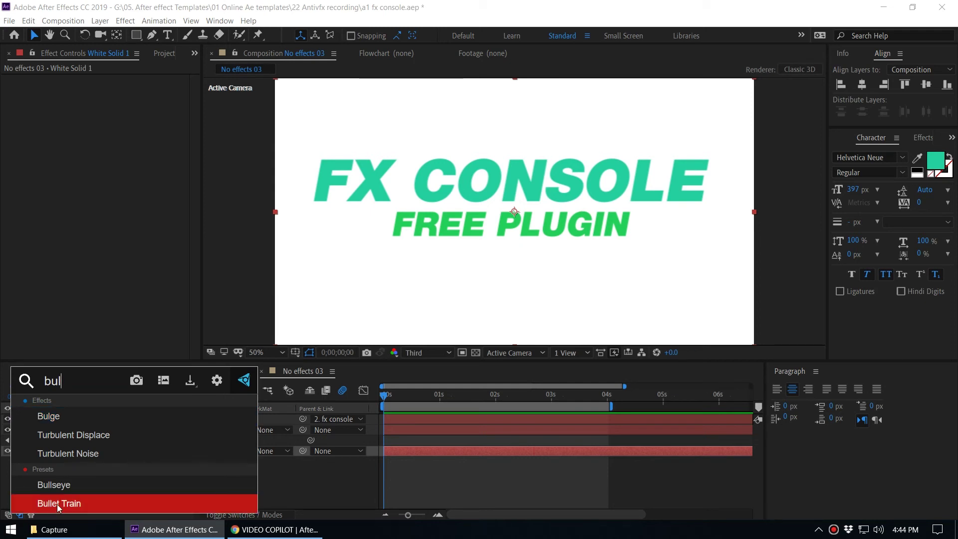
pyautogui.rightClick(100, 505)
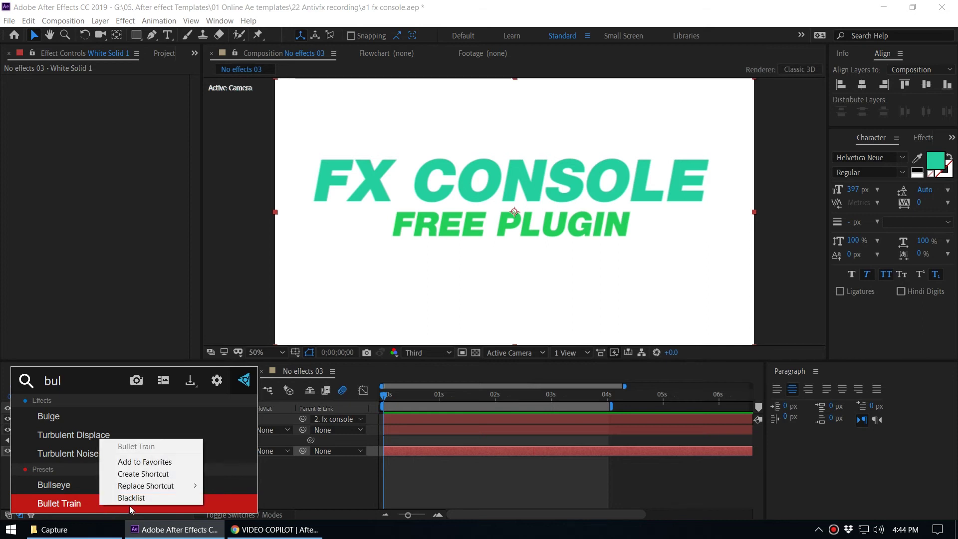
pyautogui.click(144, 462)
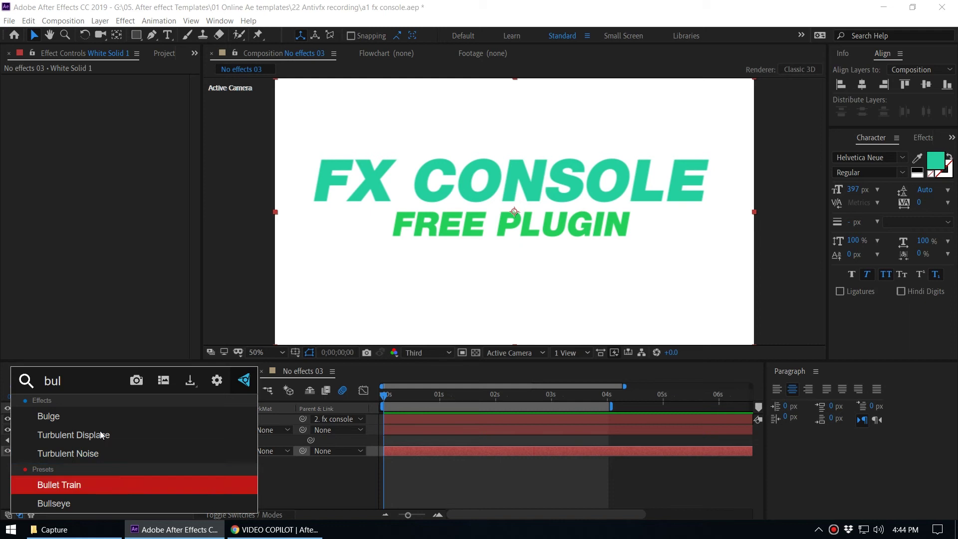
# Search FX Console for "bull" to check where Bullet Train ranks, and clear the search
pyautogui.doubleClick(55, 380)
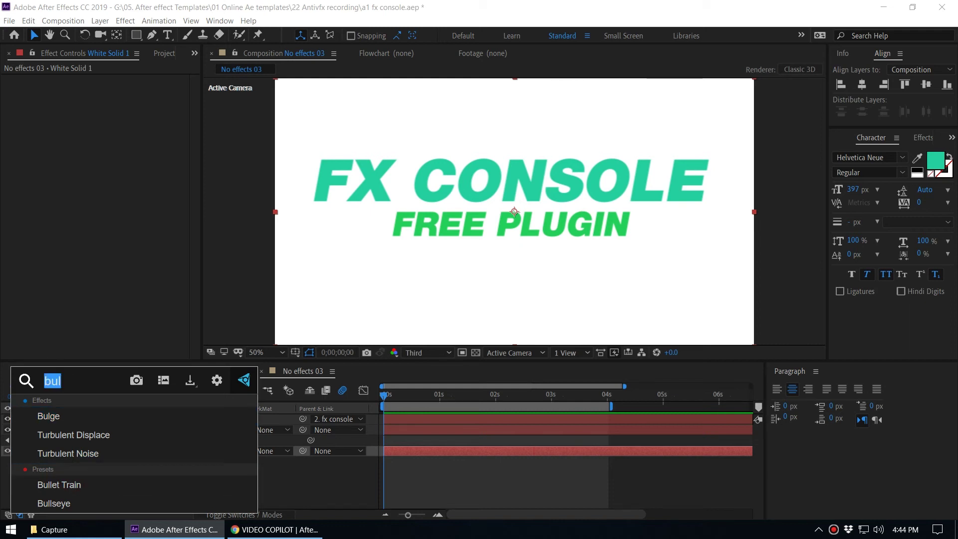
pyautogui.write('bull')
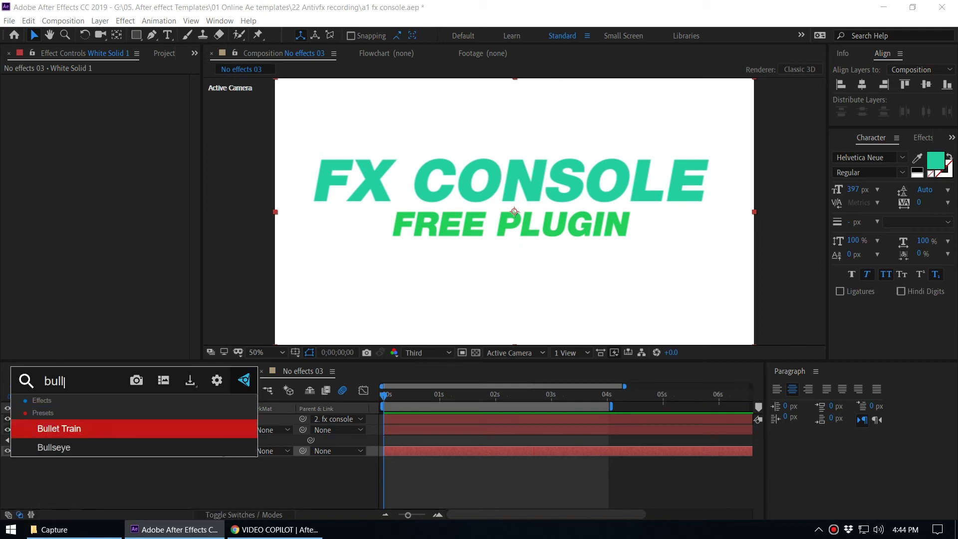
pyautogui.write('e')
pyautogui.press('BackSpace')
pyautogui.press('BackSpace')
pyautogui.press('BackSpace')
pyautogui.press('BackSpace')
pyautogui.press('BackSpace')
pyautogui.press('BackSpace')
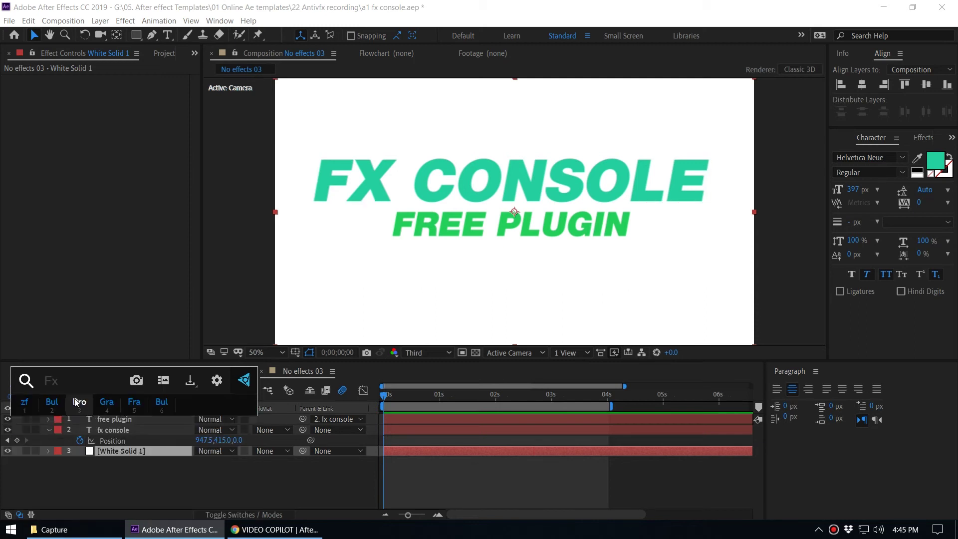
# Search FX Console for "f", add the Fill effect to the favorites, and close the console
pyautogui.write('f')
pyautogui.rightClick(61, 472)
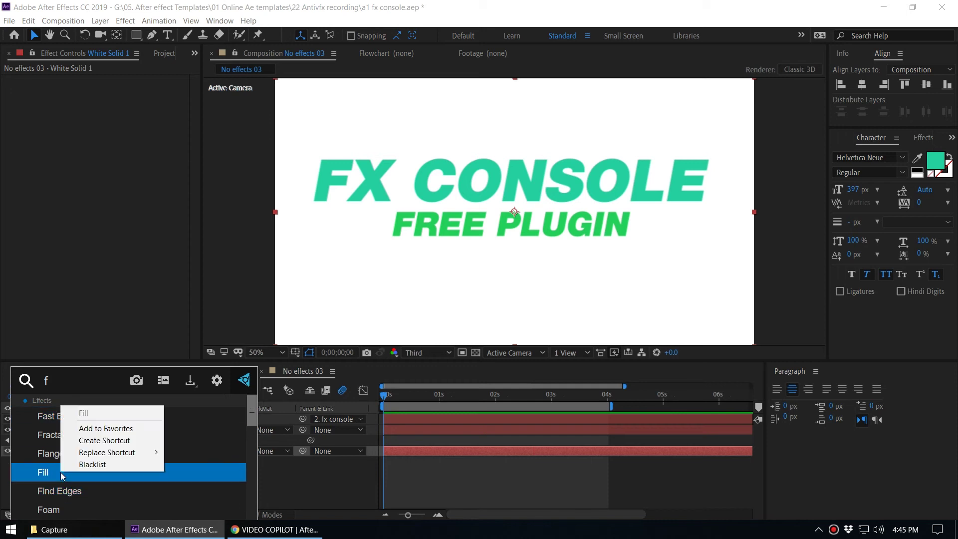
pyautogui.click(102, 429)
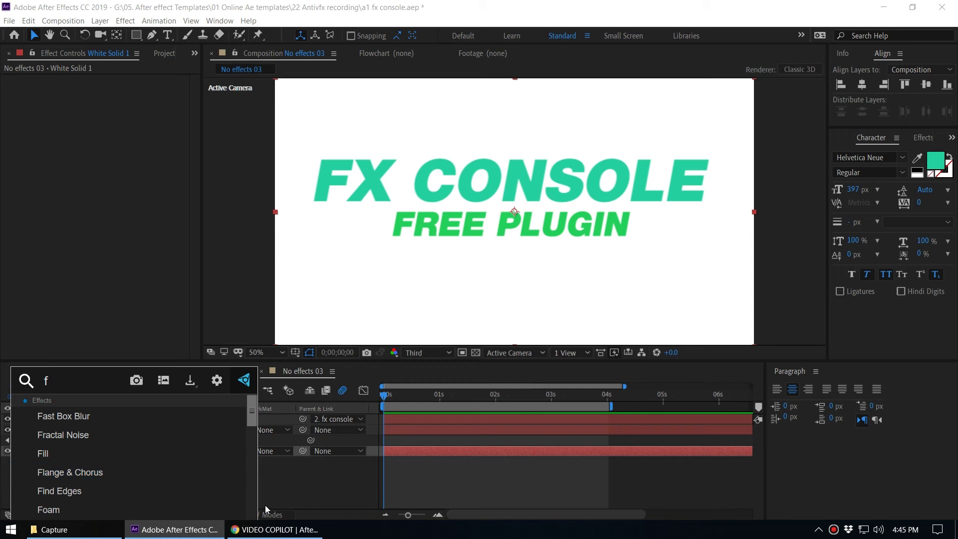
pyautogui.click(326, 497)
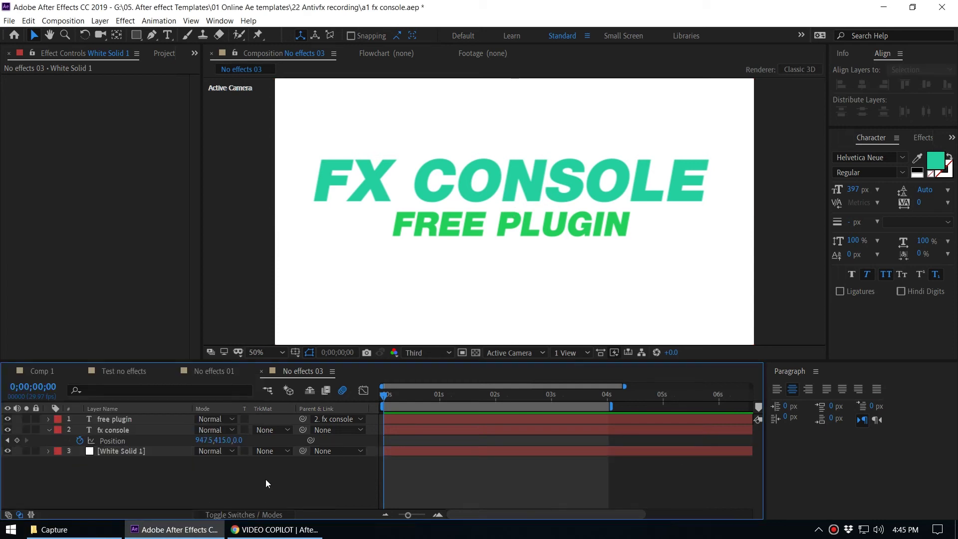
# Open the FX Console settings and add the alias "cc" to the Gradient Ramp favorite
pyautogui.hotkey('ctrl', 'space')
pyautogui.click(296, 449)
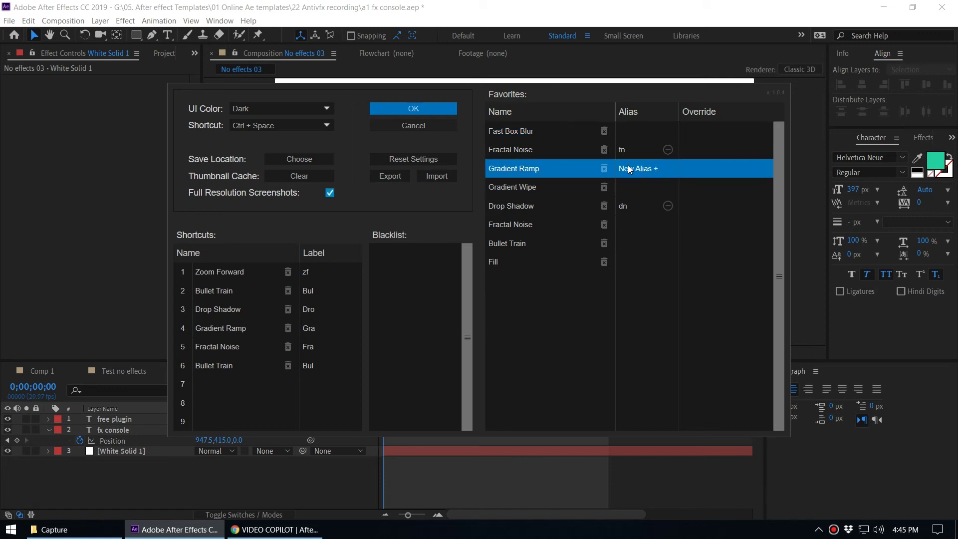
pyautogui.click(630, 166)
pyautogui.write('cc')
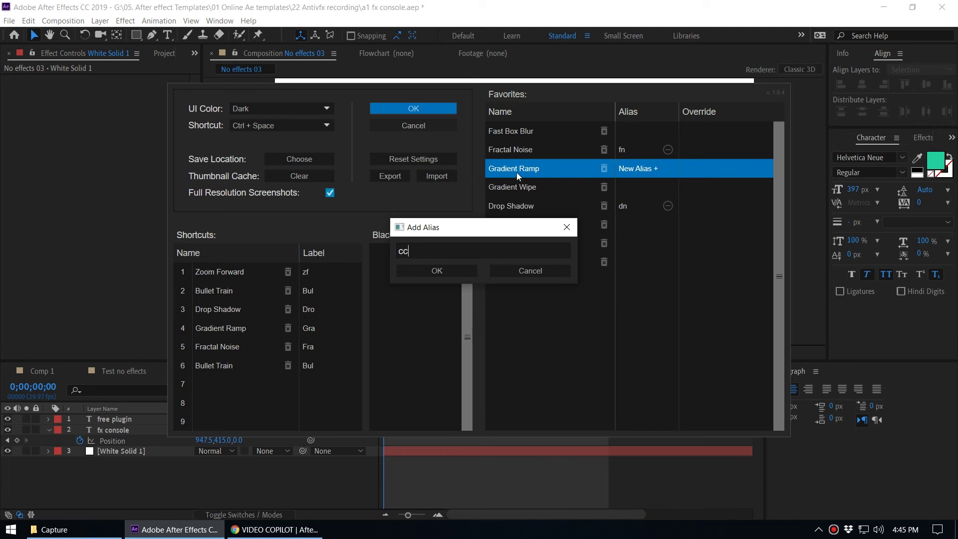
pyautogui.click(447, 272)
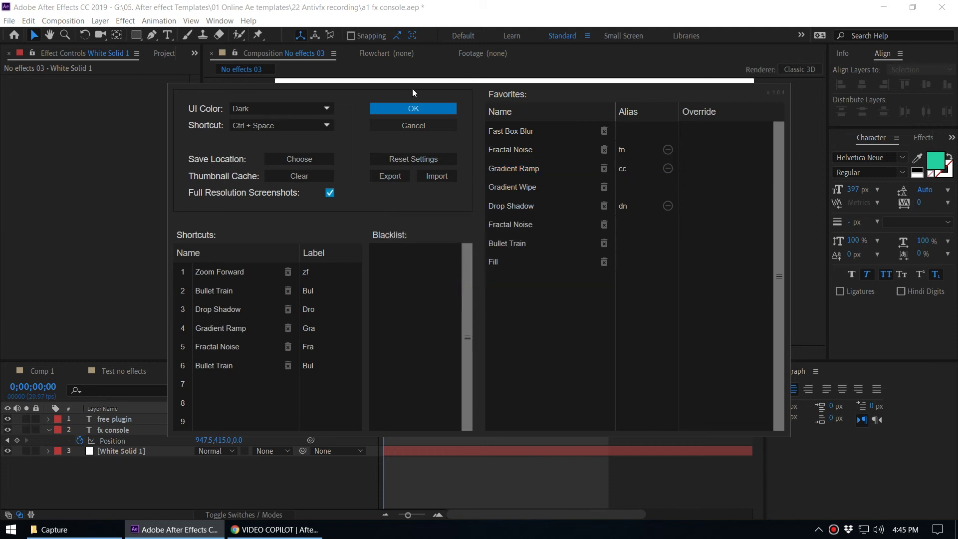
# Change the Gradient Ramp favorite's alias to "mm" and save the FX Console settings
pyautogui.click(631, 169)
pyautogui.moveTo(436, 253); pyautogui.dragTo(325, 259)
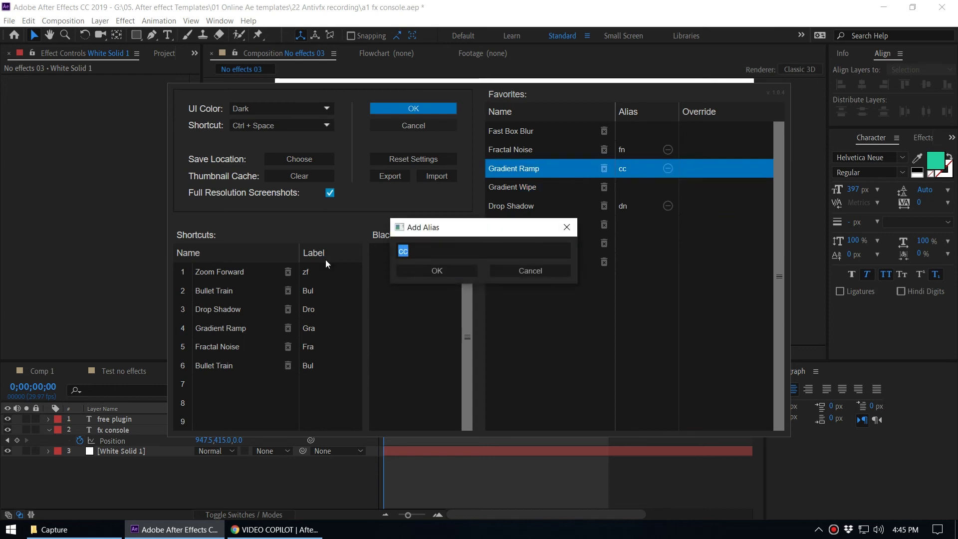
pyautogui.write('mm')
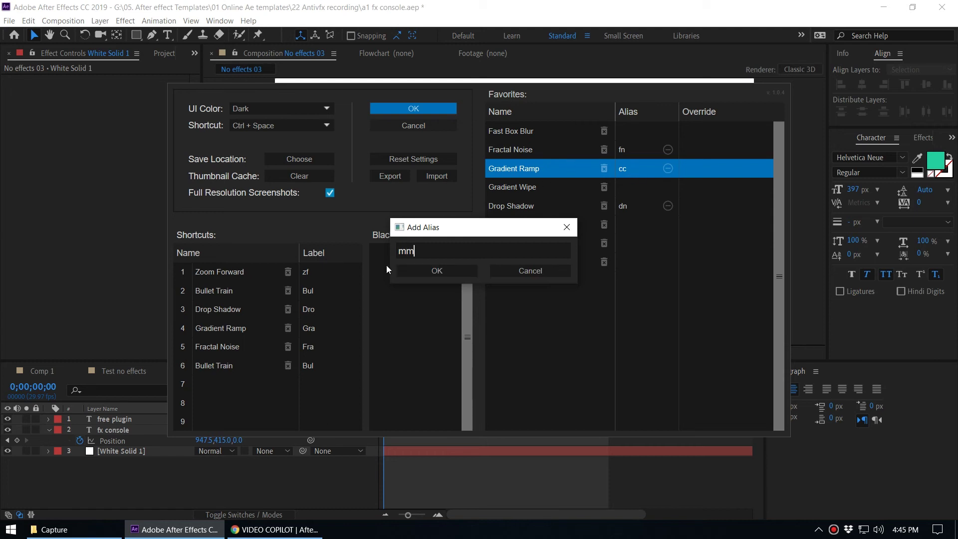
pyautogui.click(445, 270)
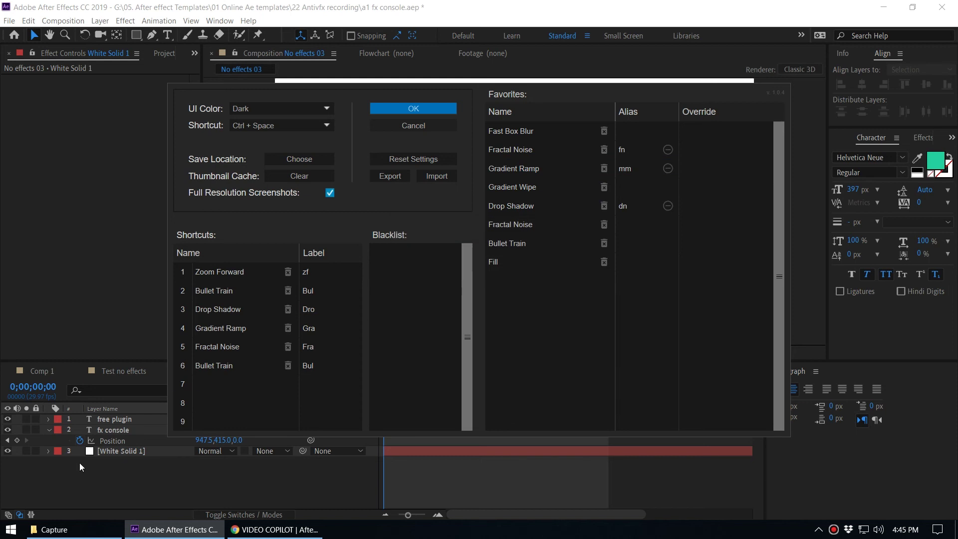
pyautogui.click(421, 110)
# Apply Gradient Ramp to the White Solid 1 layer by searching FX Console for its alias "mm"
pyautogui.click(128, 454)
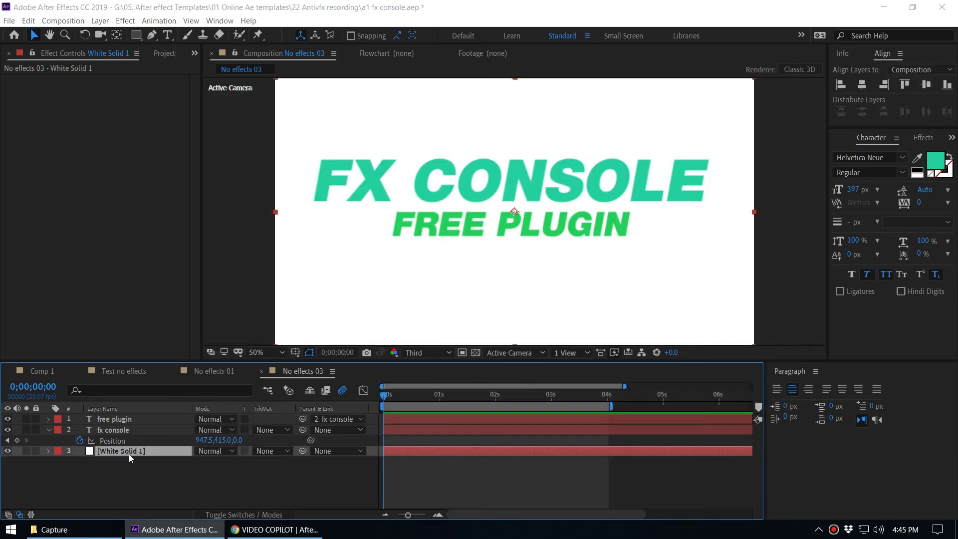
pyautogui.hotkey('ctrl', 'space')
pyautogui.write('mm')
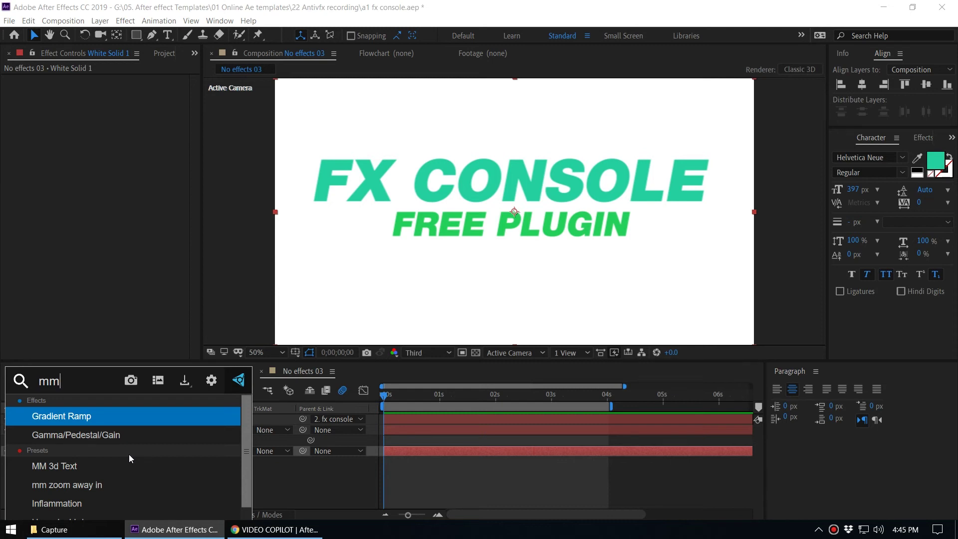
pyautogui.press('Return')
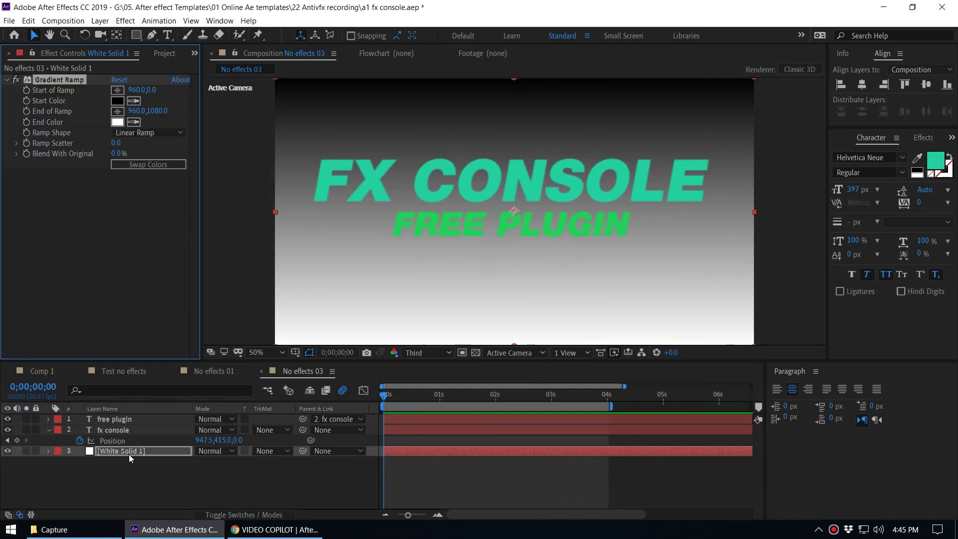
# Open the FX Console settings for White Solid 1, examine the Override setting of the Gradient Ramp favorite, and close the settings
pyautogui.click(135, 454)
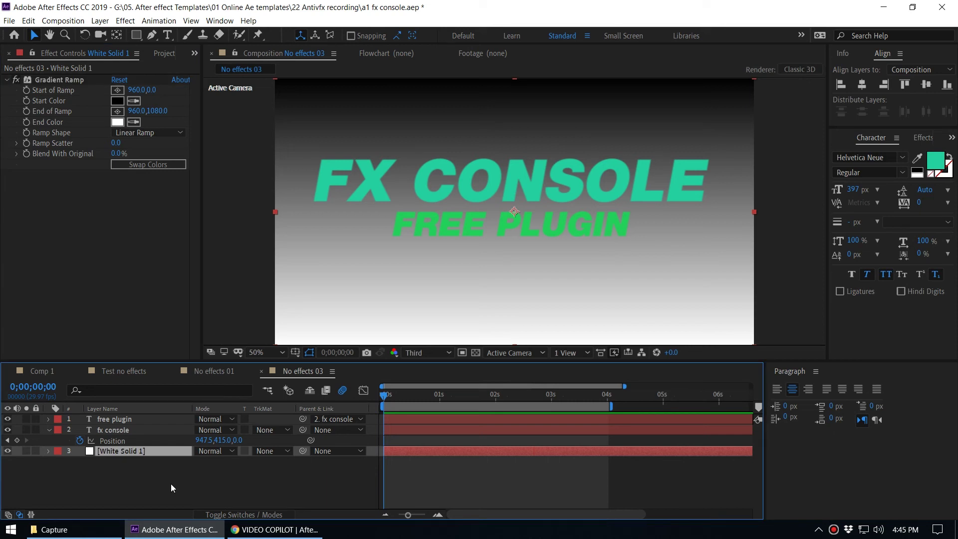
pyautogui.hotkey('ctrl', 'space')
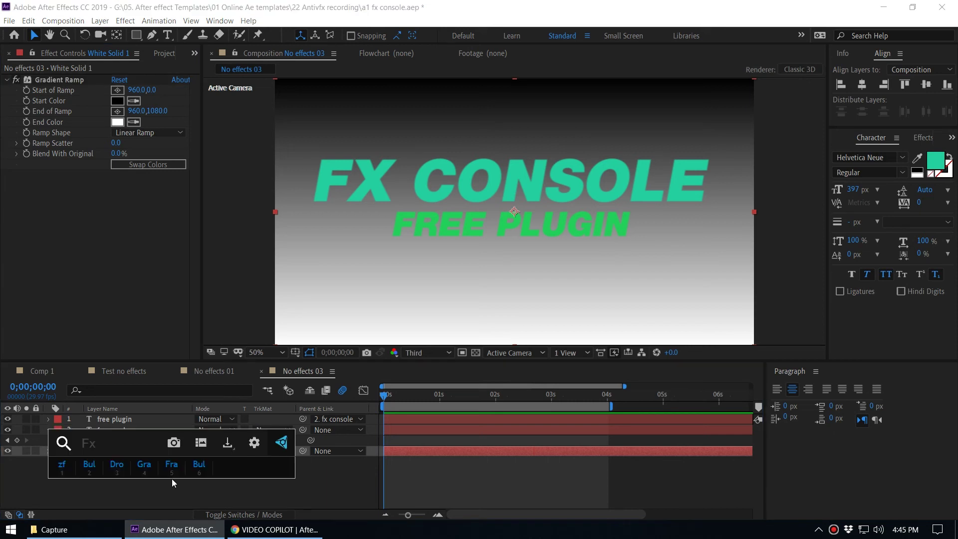
pyautogui.click(256, 449)
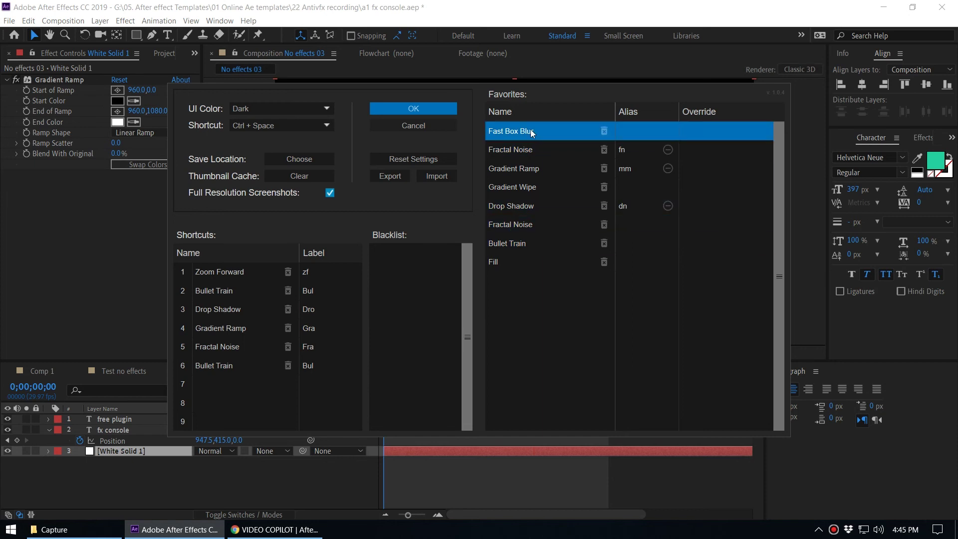
pyautogui.moveTo(625, 227)
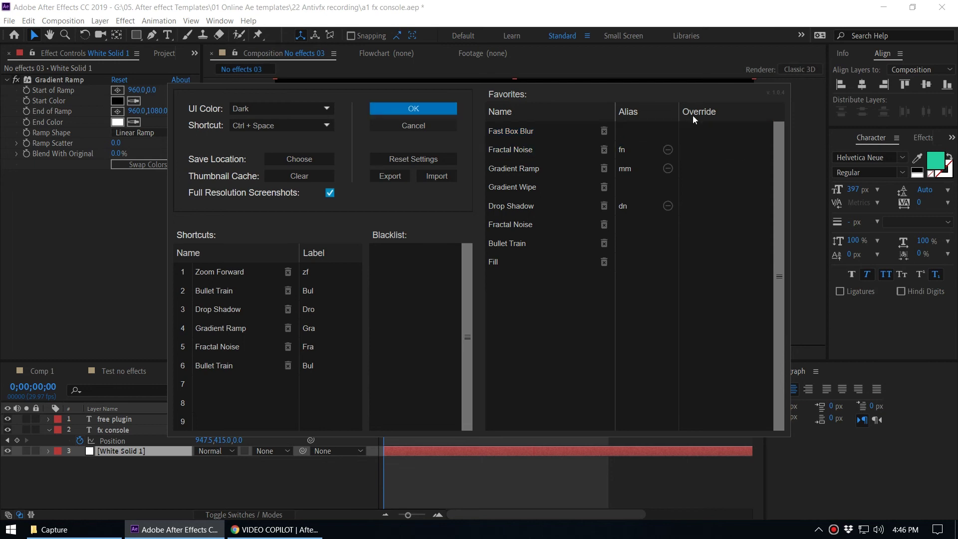
pyautogui.click(528, 170)
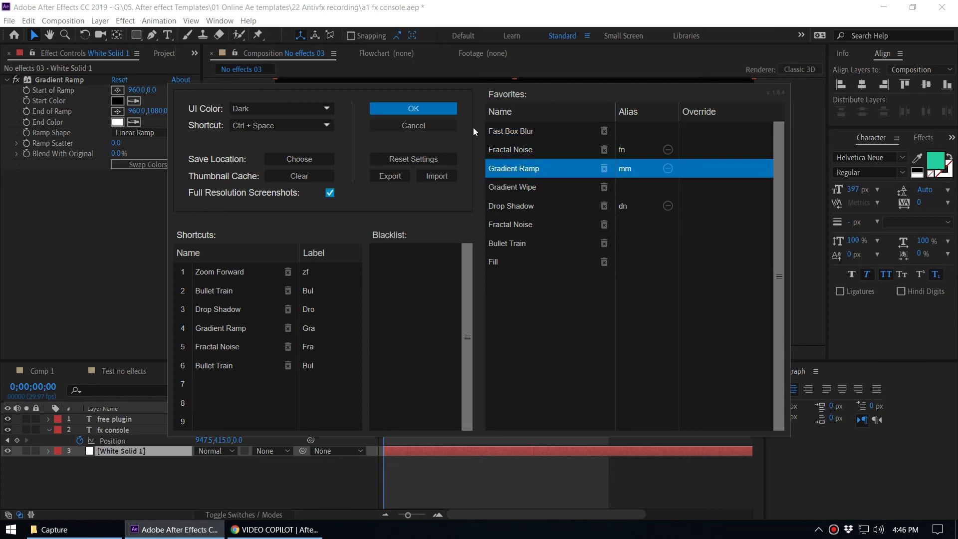
pyautogui.click(413, 108)
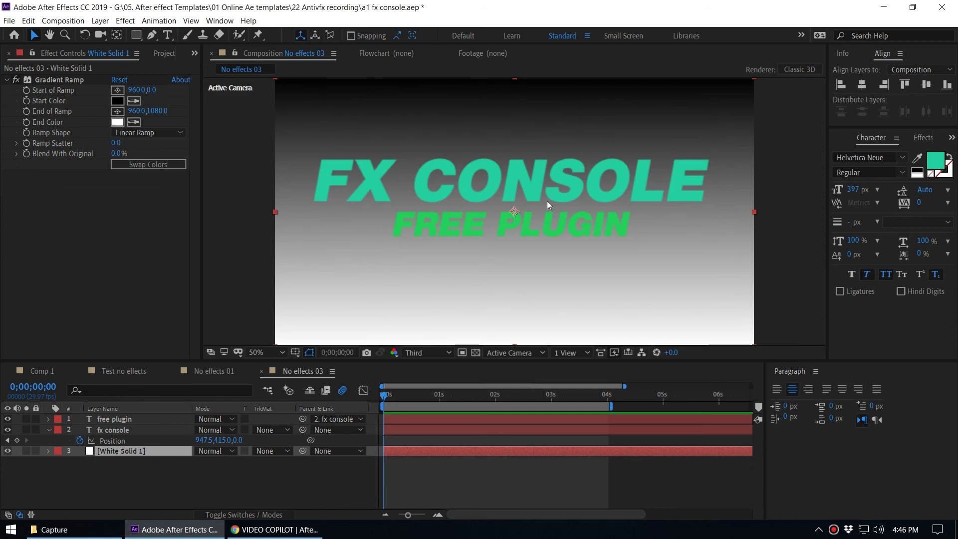
# Set the start color of the Gradient Ramp effect on White Solid 1 to red
pyautogui.click(51, 80)
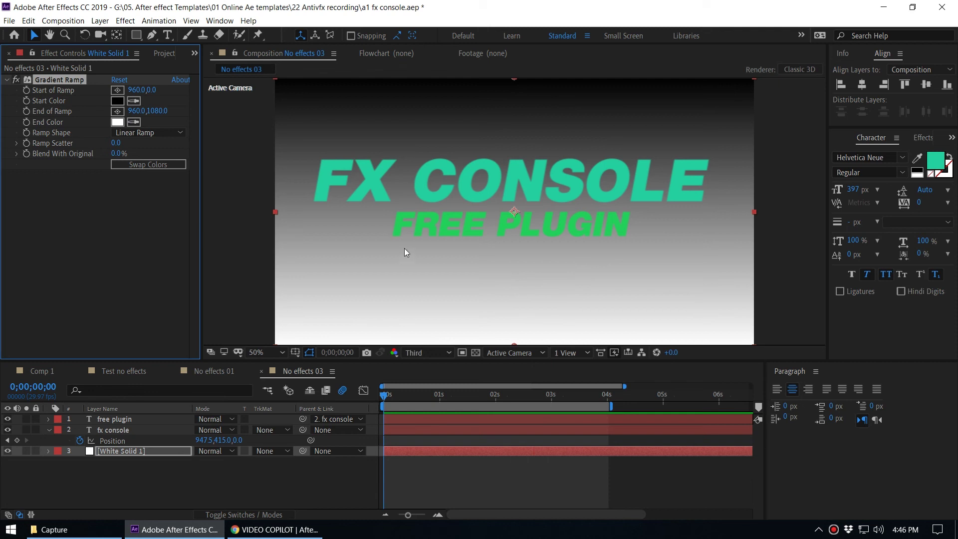
pyautogui.click(117, 101)
pyautogui.moveTo(192, 220); pyautogui.dragTo(257, 221)
pyautogui.click(255, 260)
pyautogui.click(389, 242)
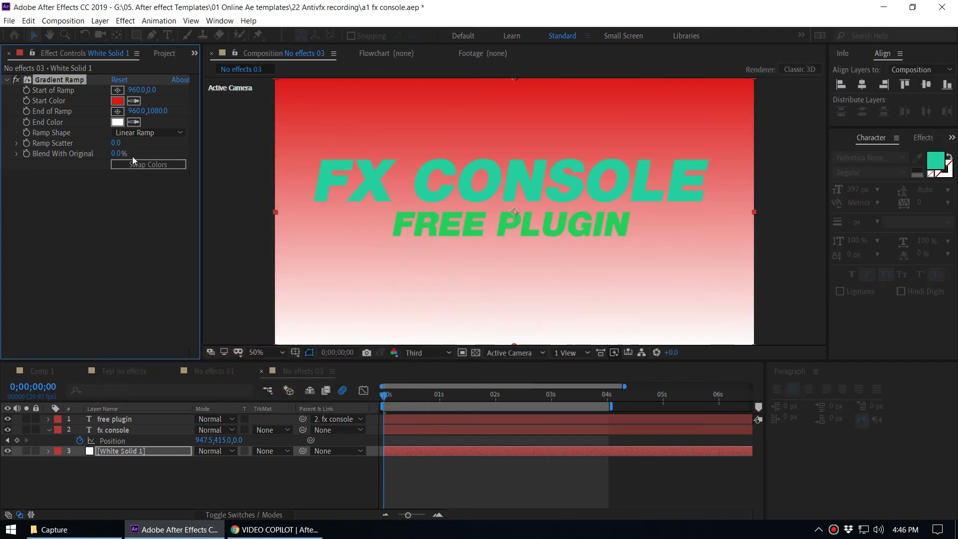
# Set the Gradient Ramp's end color to green (0EC352) and its ramp scatter to 1.0
pyautogui.click(118, 121)
pyautogui.click(289, 335)
pyautogui.click(255, 275)
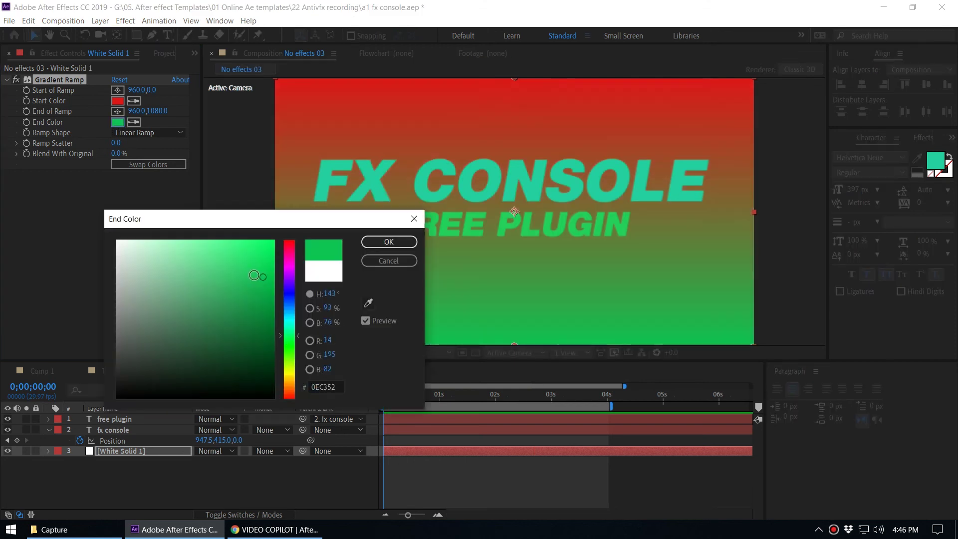
pyautogui.click(367, 244)
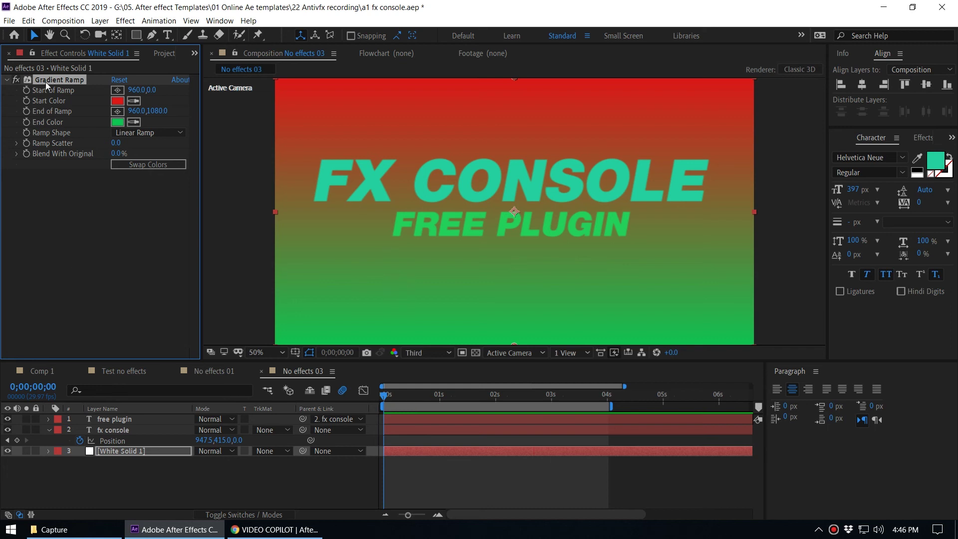
pyautogui.moveTo(116, 142); pyautogui.dragTo(121, 152)
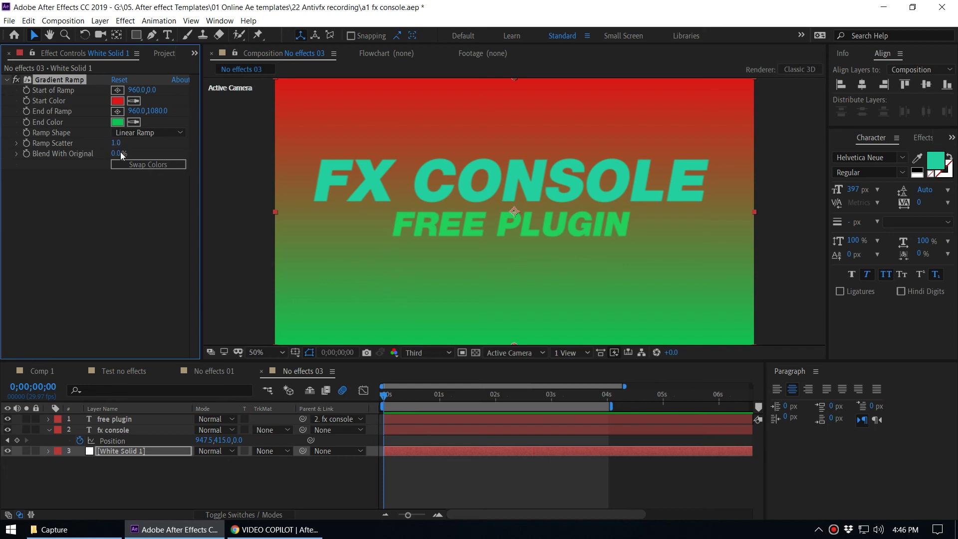
# Start saving the customized Gradient Ramp as an animation preset and browse to Documents > Adobe > After Effects CC 2019 > User Presets
pyautogui.rightClick(70, 79)
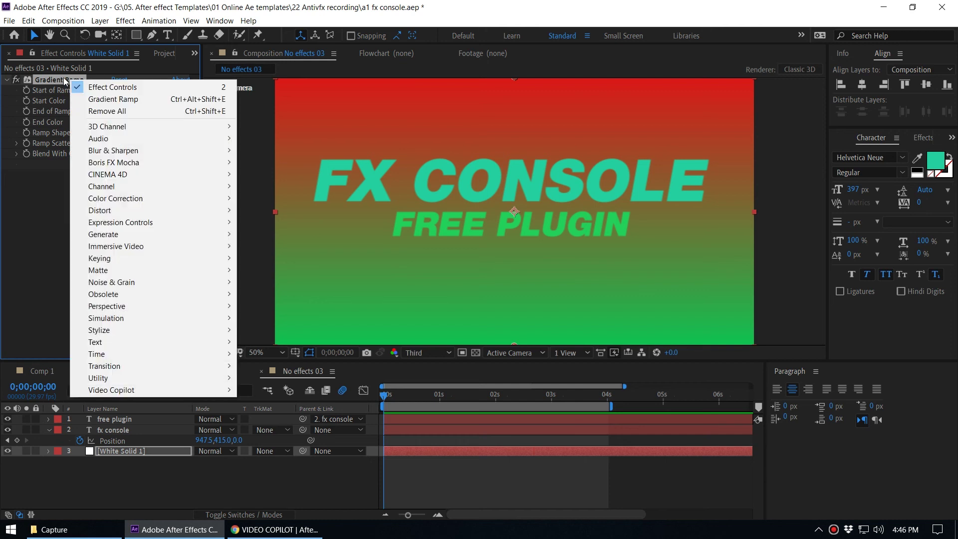
pyautogui.click(63, 81)
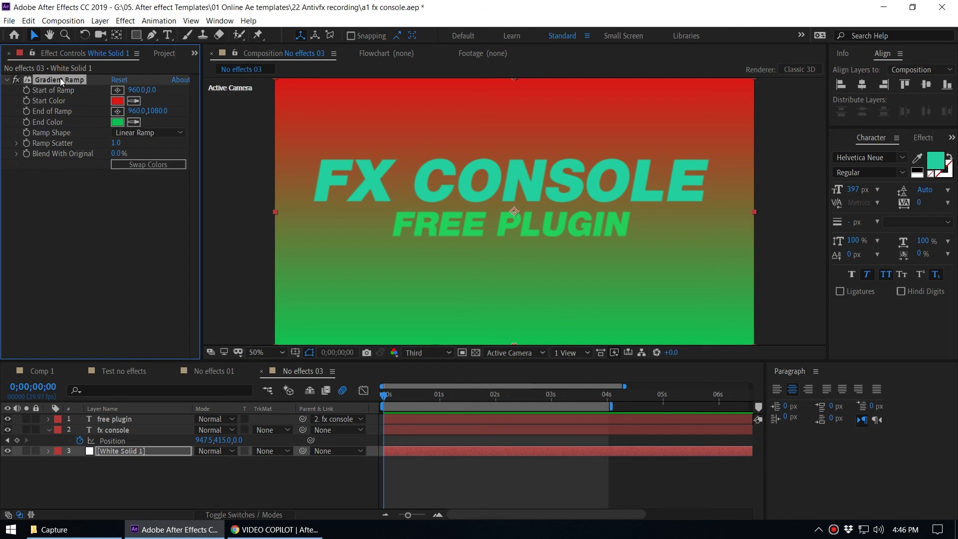
pyautogui.click(927, 137)
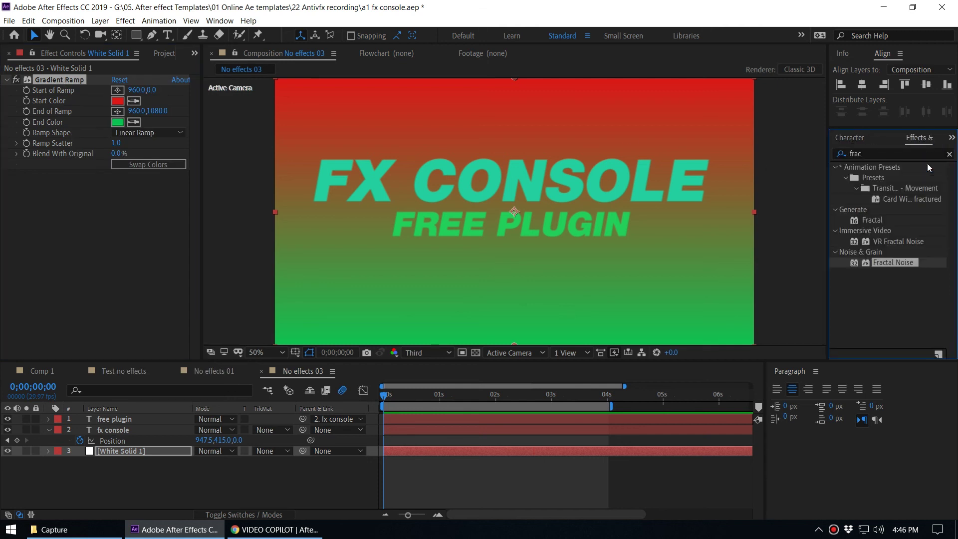
pyautogui.click(937, 355)
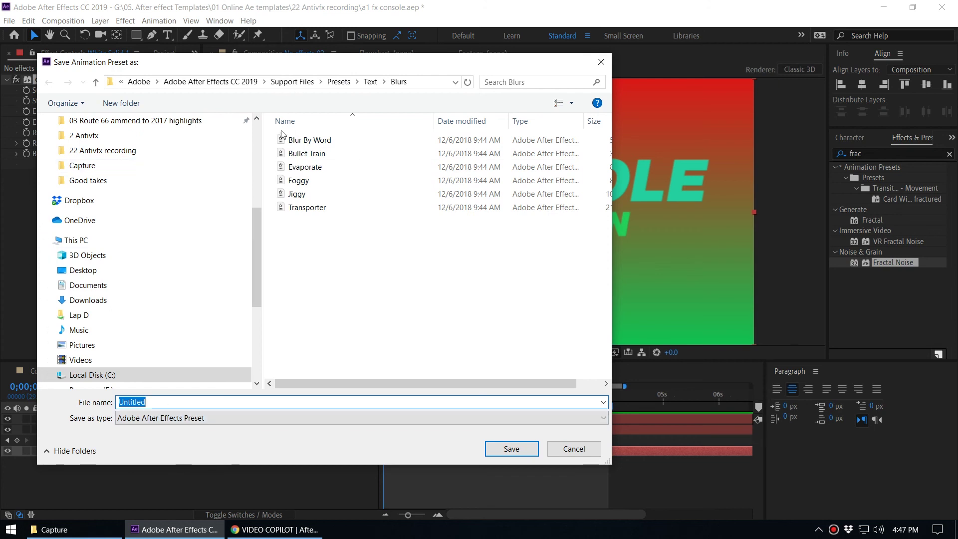
pyautogui.click(338, 82)
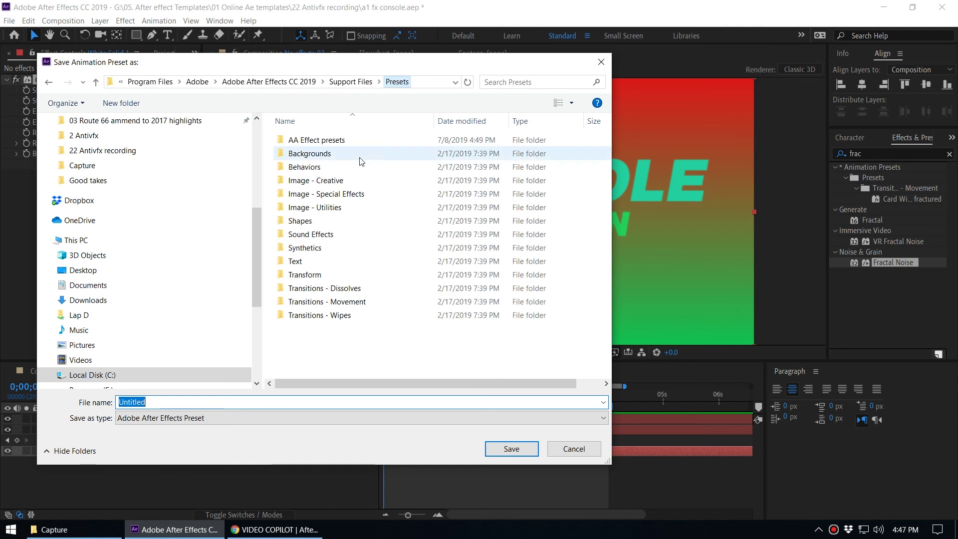
pyautogui.moveTo(259, 297); pyautogui.dragTo(259, 213)
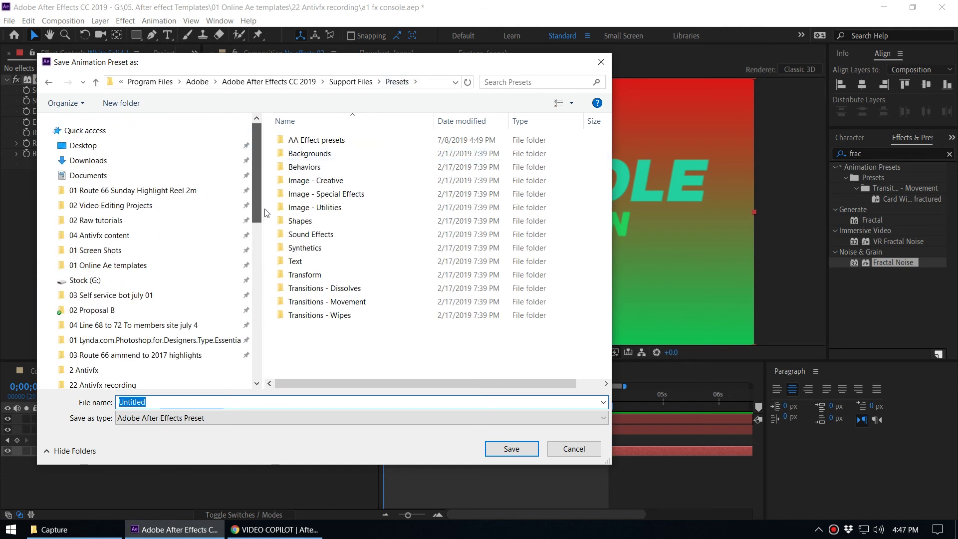
pyautogui.click(89, 175)
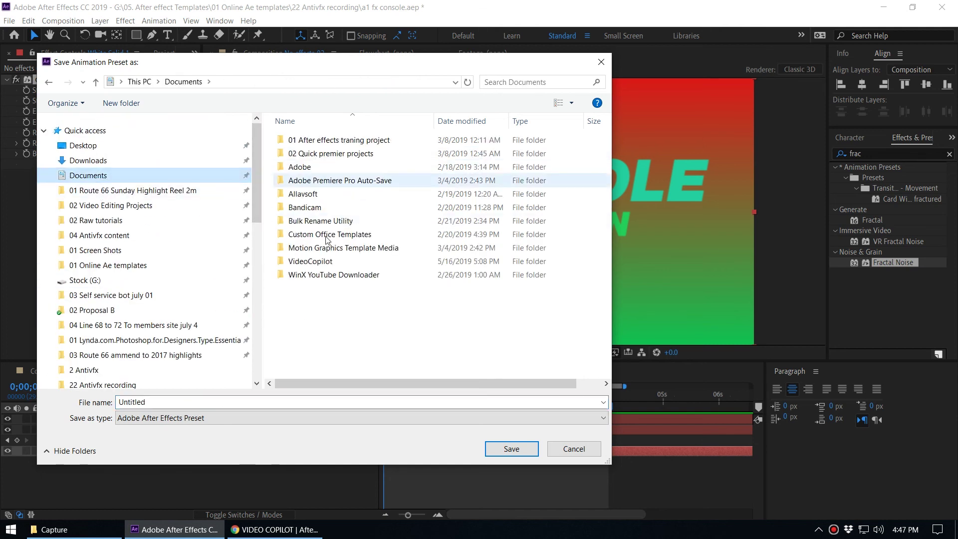
pyautogui.doubleClick(308, 168)
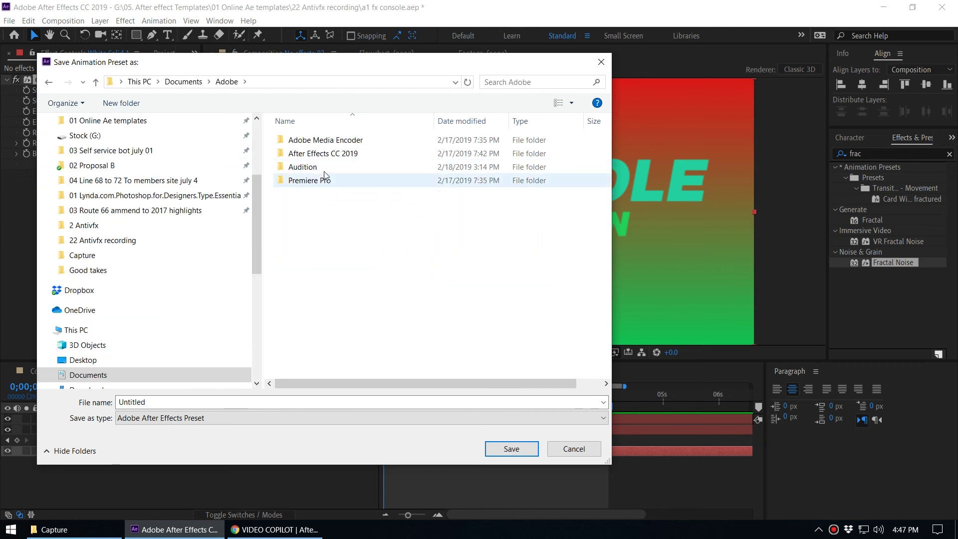
pyautogui.doubleClick(317, 153)
pyautogui.doubleClick(314, 153)
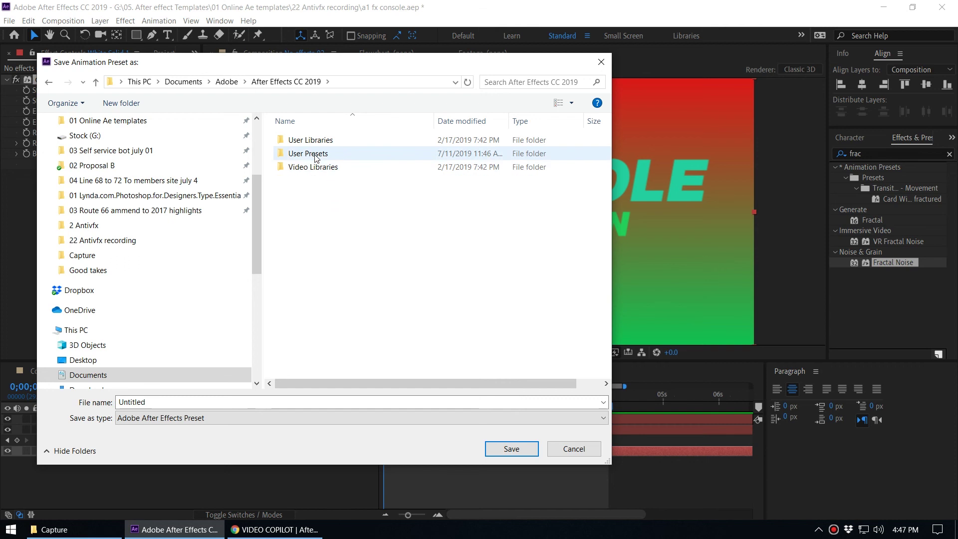
# Name the animation preset "Custom ramp" and save it in the User Presets folder
pyautogui.doubleClick(177, 402)
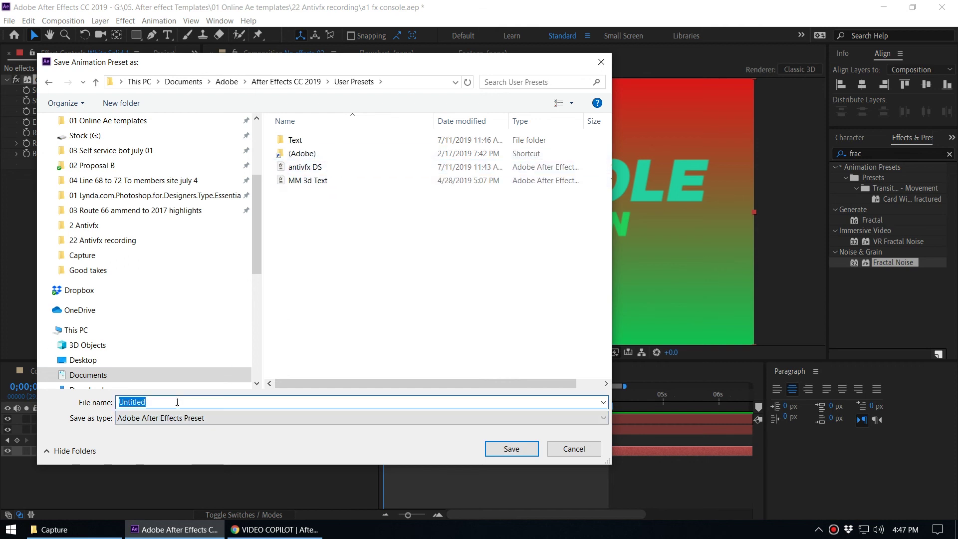
pyautogui.write('Custom ramp')
pyautogui.click(508, 449)
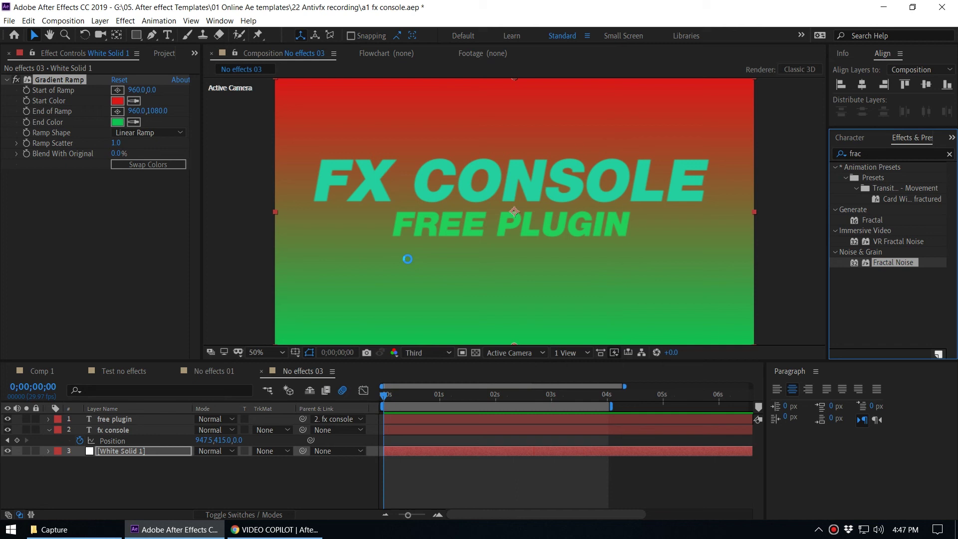
# In the FX Console settings, search "cus" and assign the Custom ramp preset as the Gradient Ramp favorite's override
pyautogui.click(163, 453)
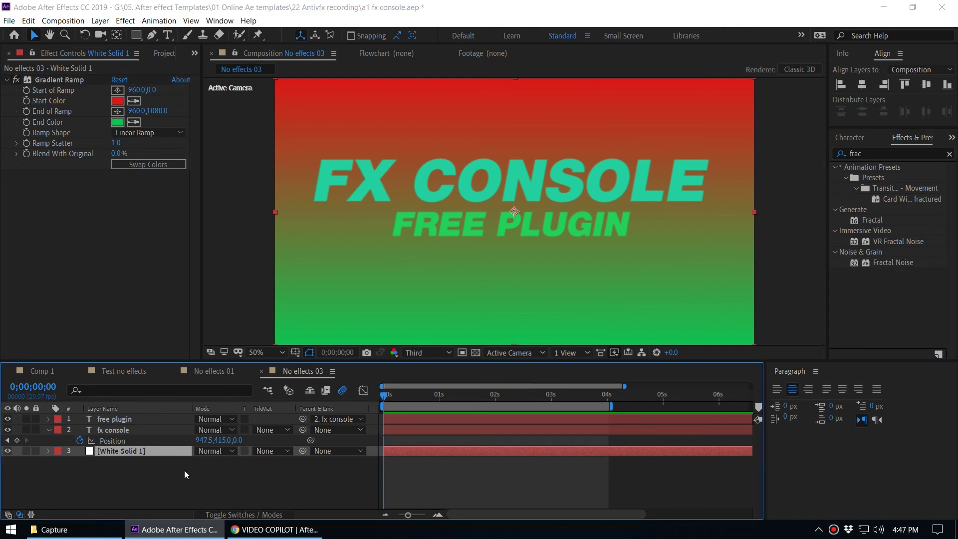
pyautogui.hotkey('ctrl', 'space')
pyautogui.click(266, 434)
pyautogui.click(512, 168)
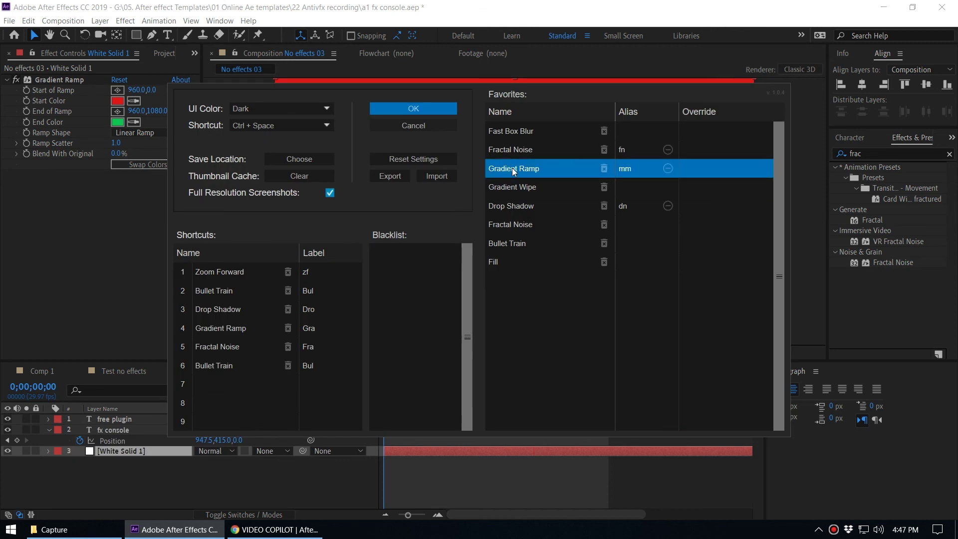
pyautogui.click(711, 169)
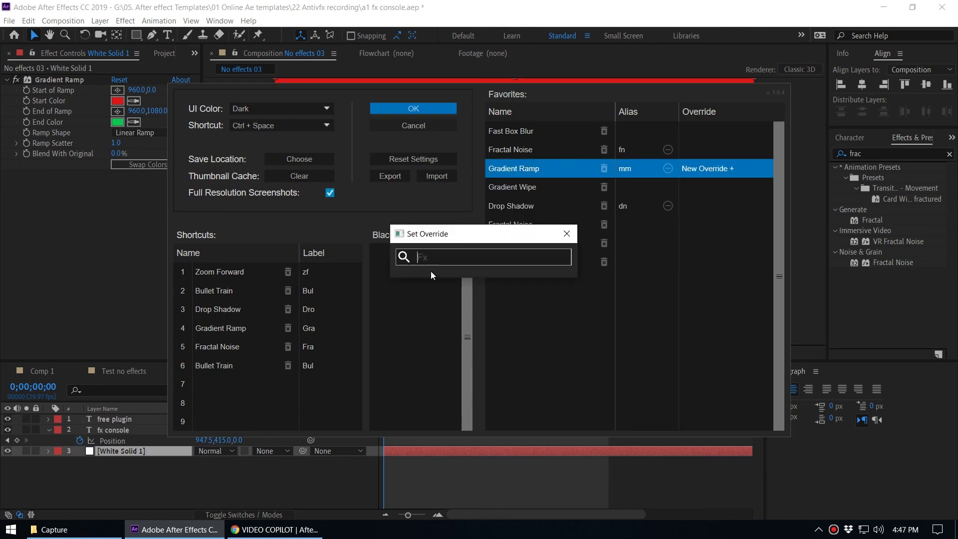
pyautogui.write('cus')
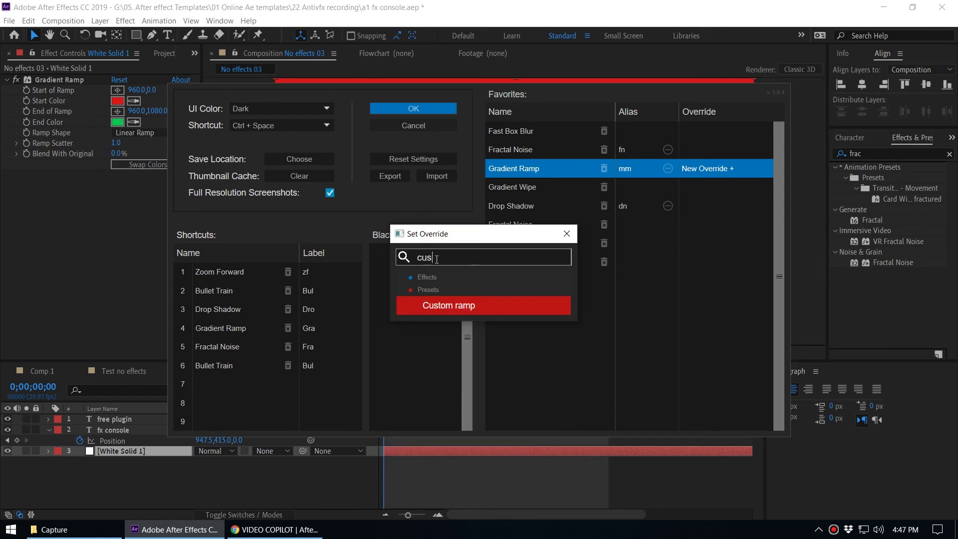
pyautogui.click(434, 306)
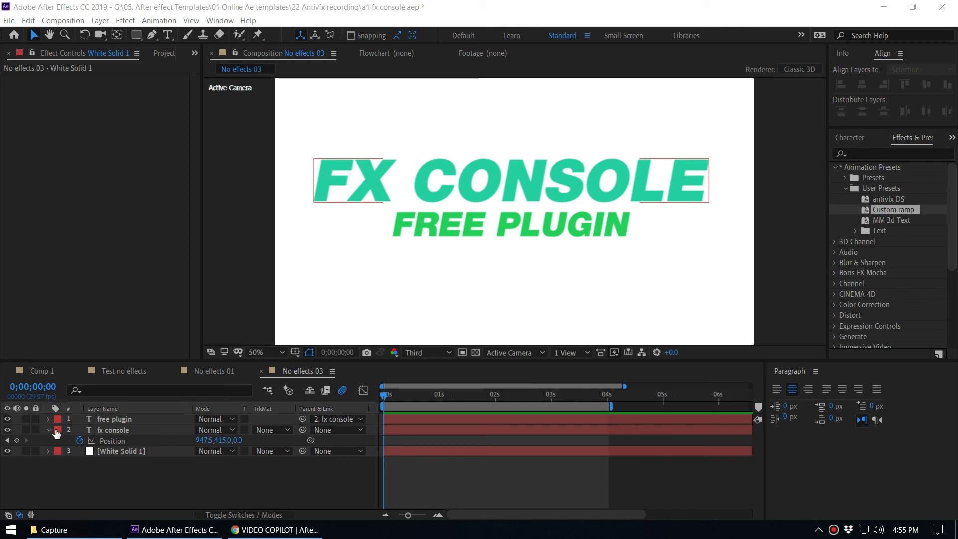
# Select White Solid 1, reopen the FX Console settings to check the Gradient Ramp favorite's alias and override, and close them with OK
pyautogui.click(117, 451)
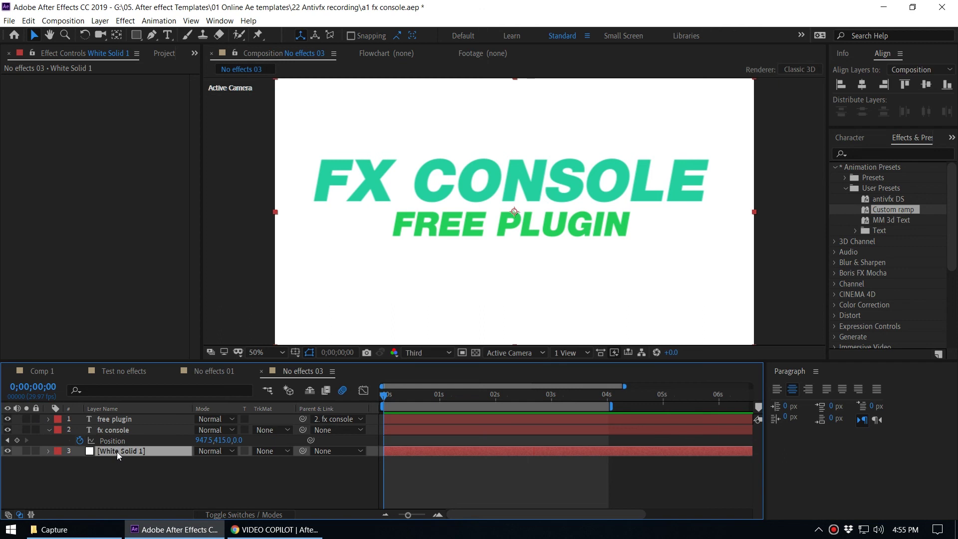
pyautogui.hotkey('ctrl', 'space')
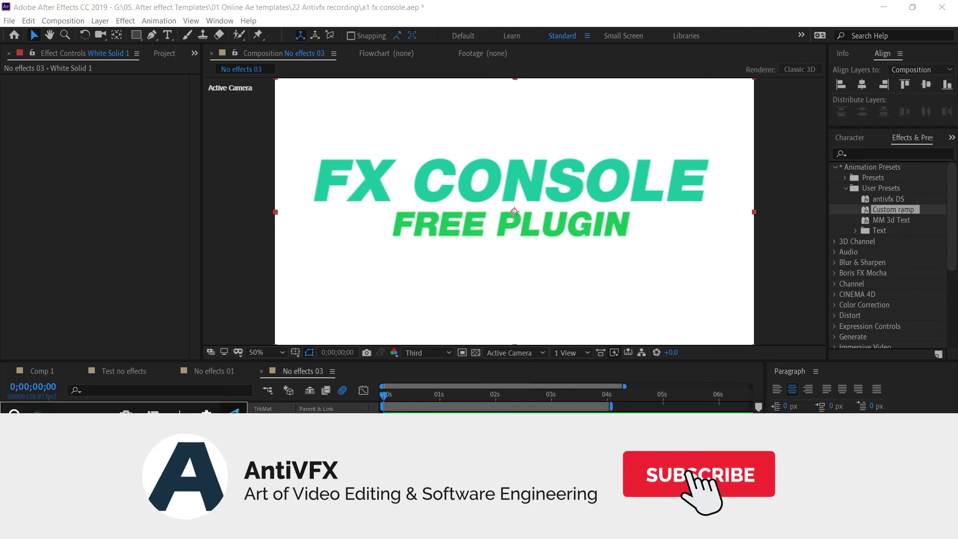
pyautogui.click(206, 415)
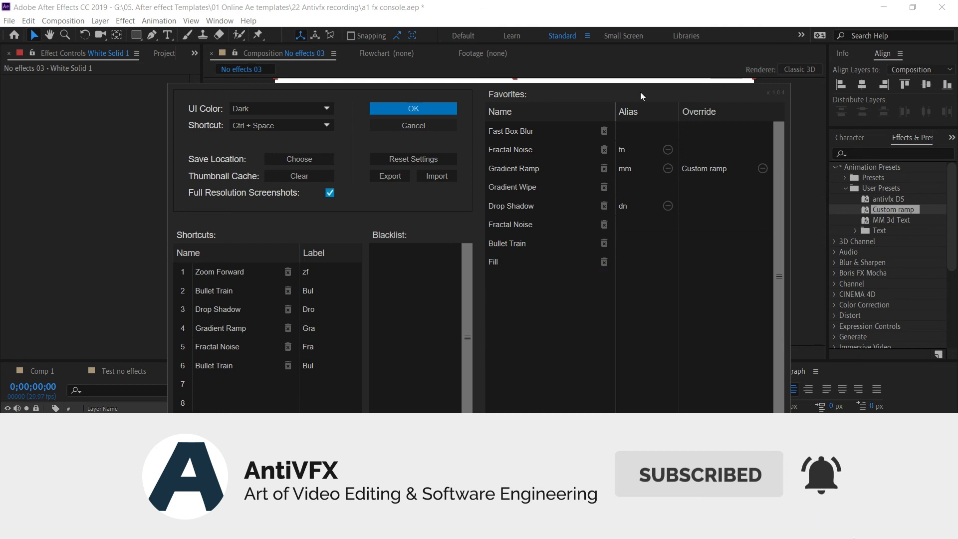
pyautogui.moveTo(267, 94); pyautogui.dragTo(213, 133)
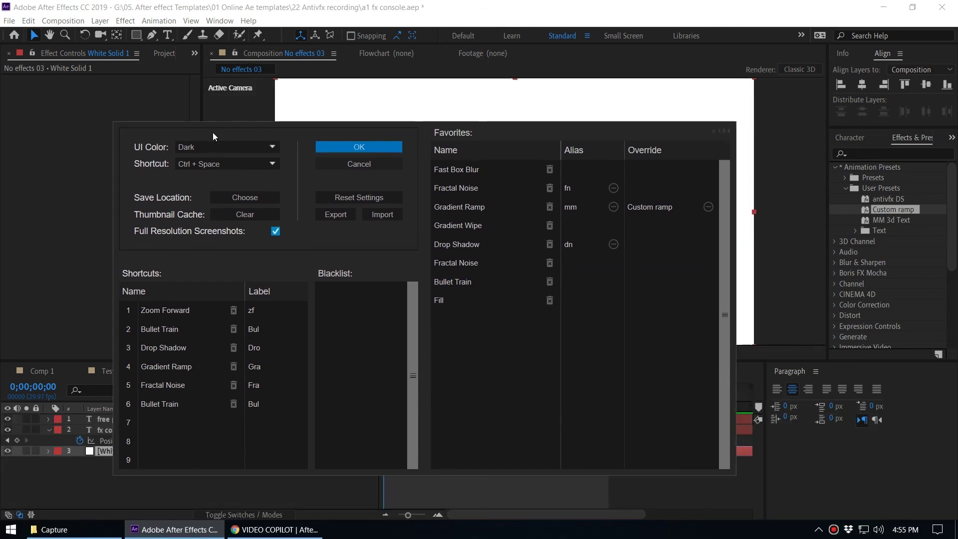
pyautogui.click(339, 146)
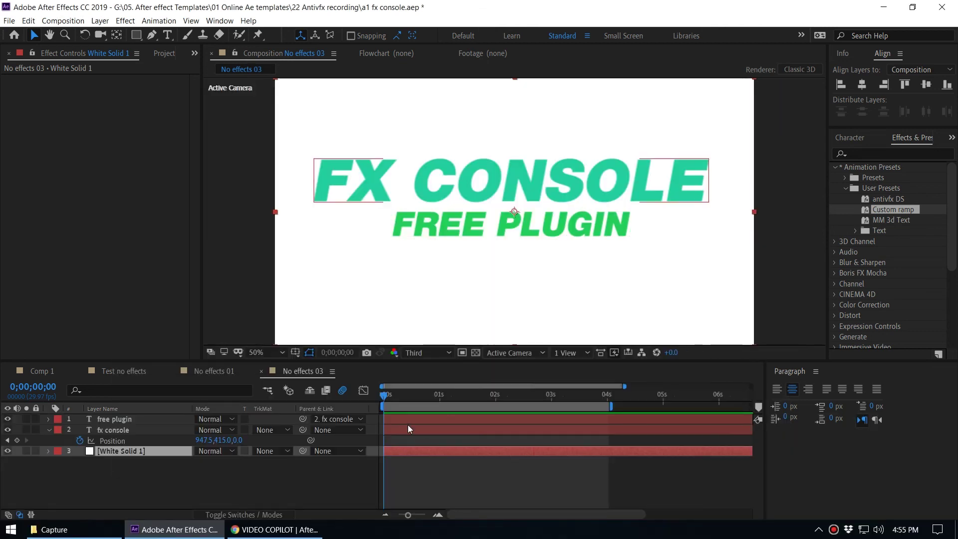